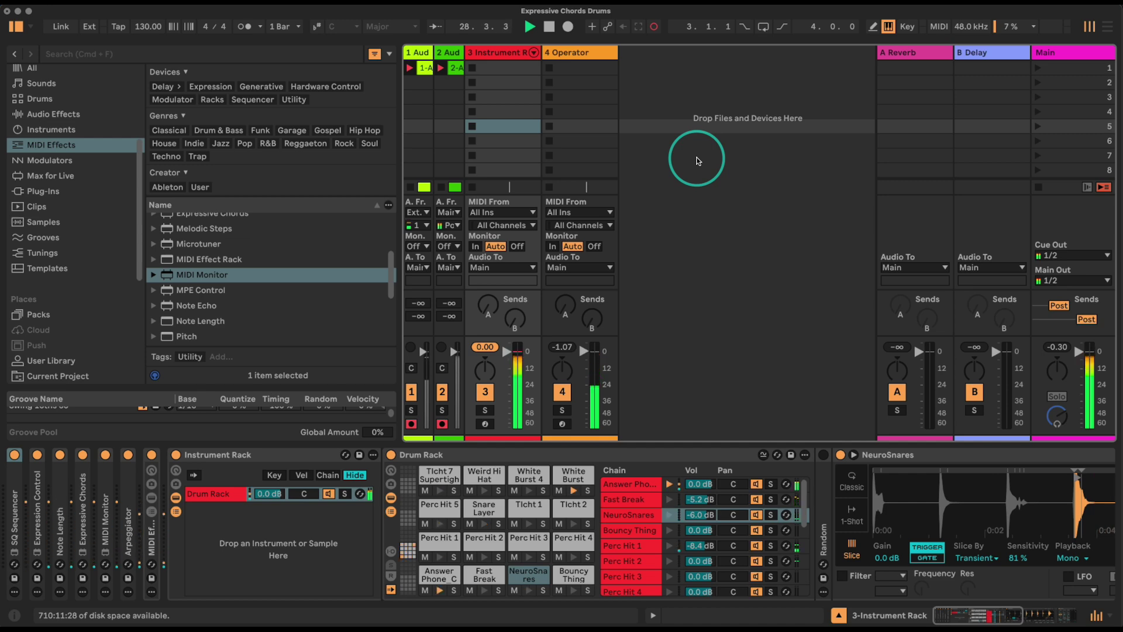
Step: Listen to the existing Operator track and the Instrument Rack track one at a time in solo, switching each solo off again
left_click(564, 412)
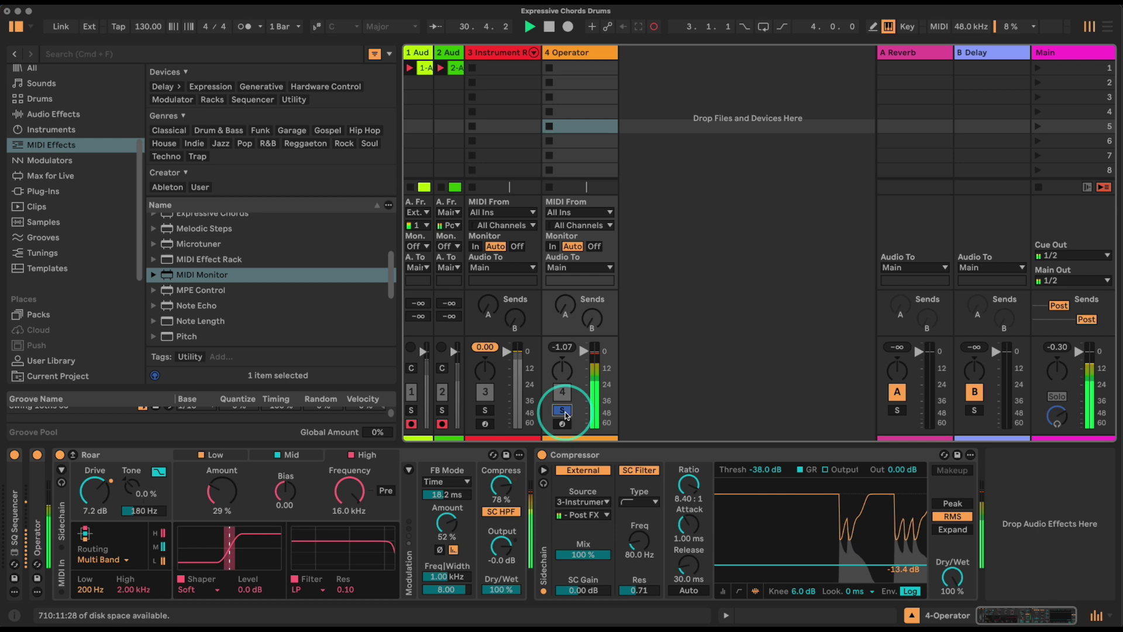
left_click(563, 412)
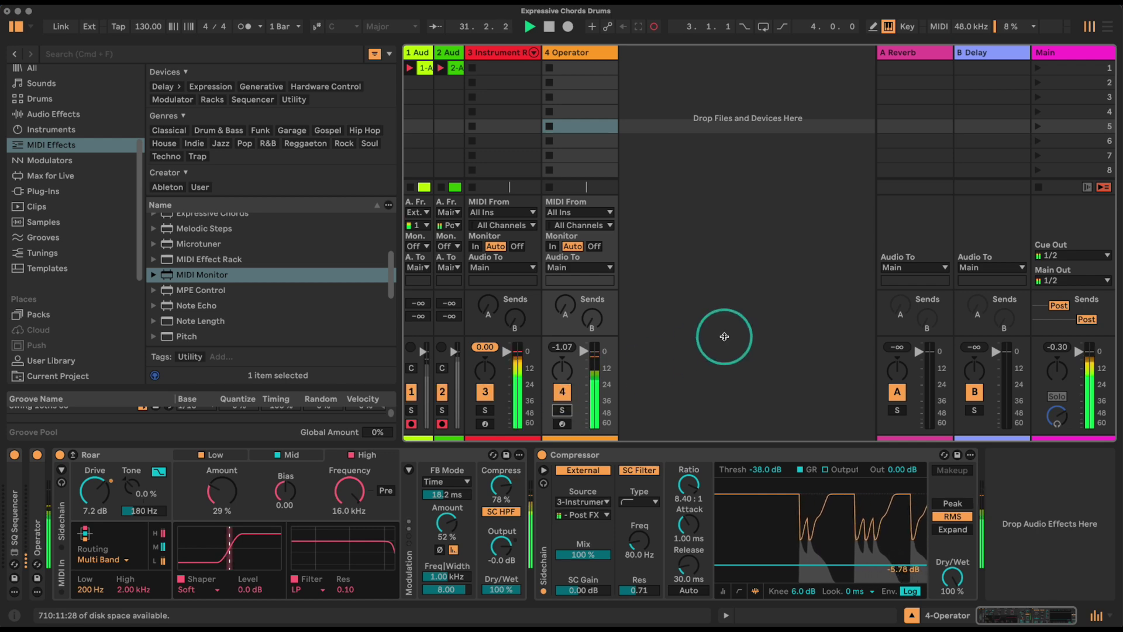
left_click(478, 410)
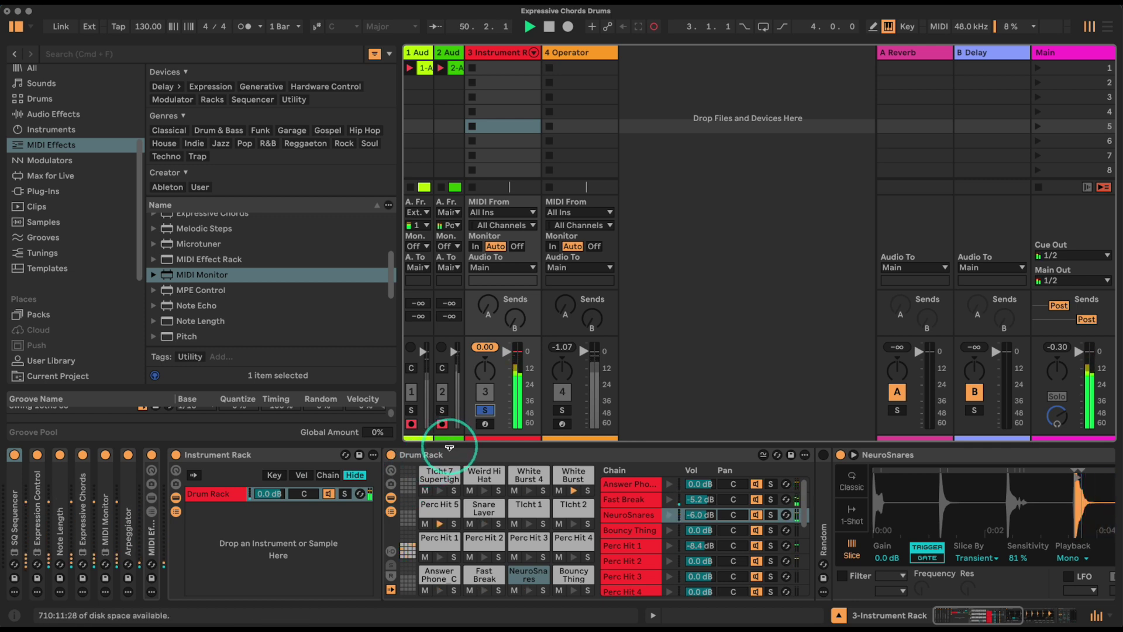
left_click(484, 410)
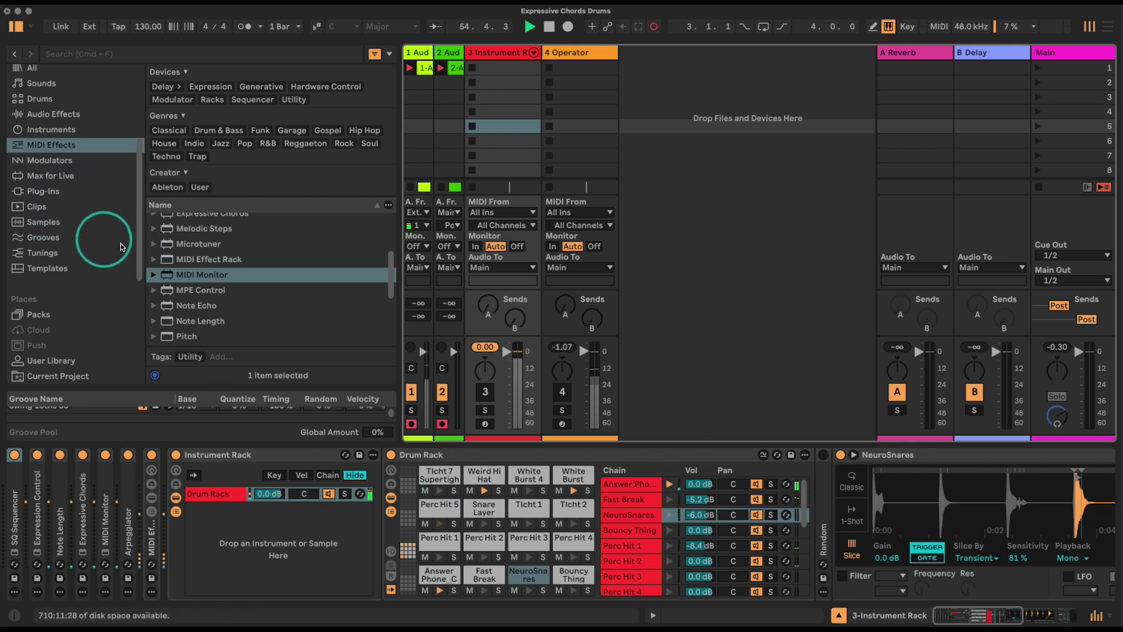
Step: Create a new MIDI track containing the Expressive Chords MIDI effect
scroll(175, 258, "up", 4)
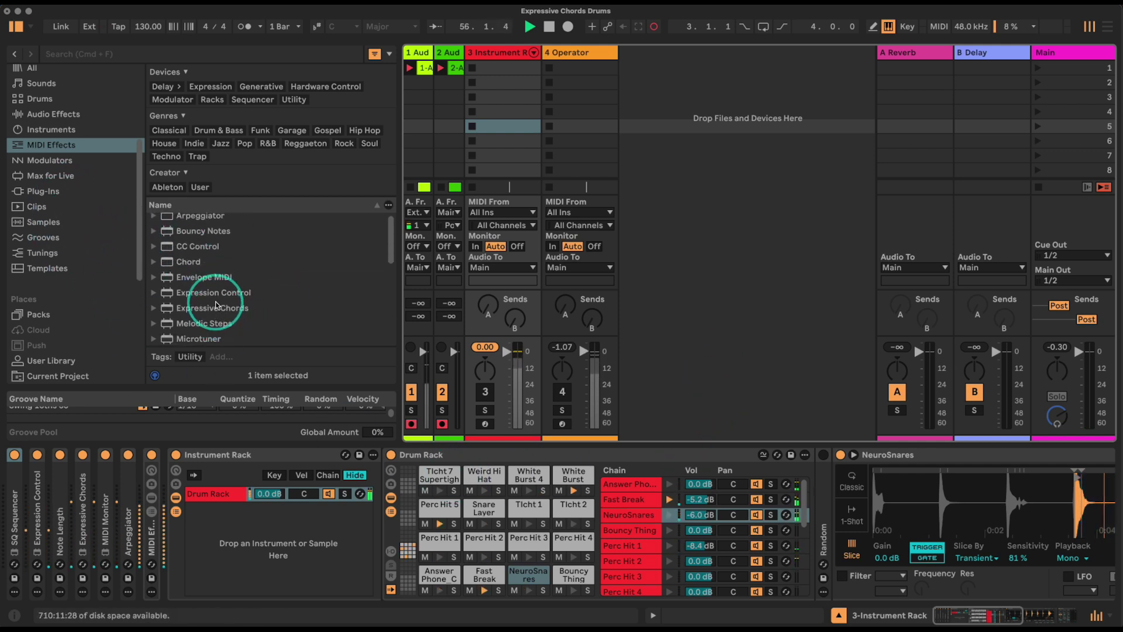
left_click(237, 309)
left_click_drag(196, 310, 725, 120)
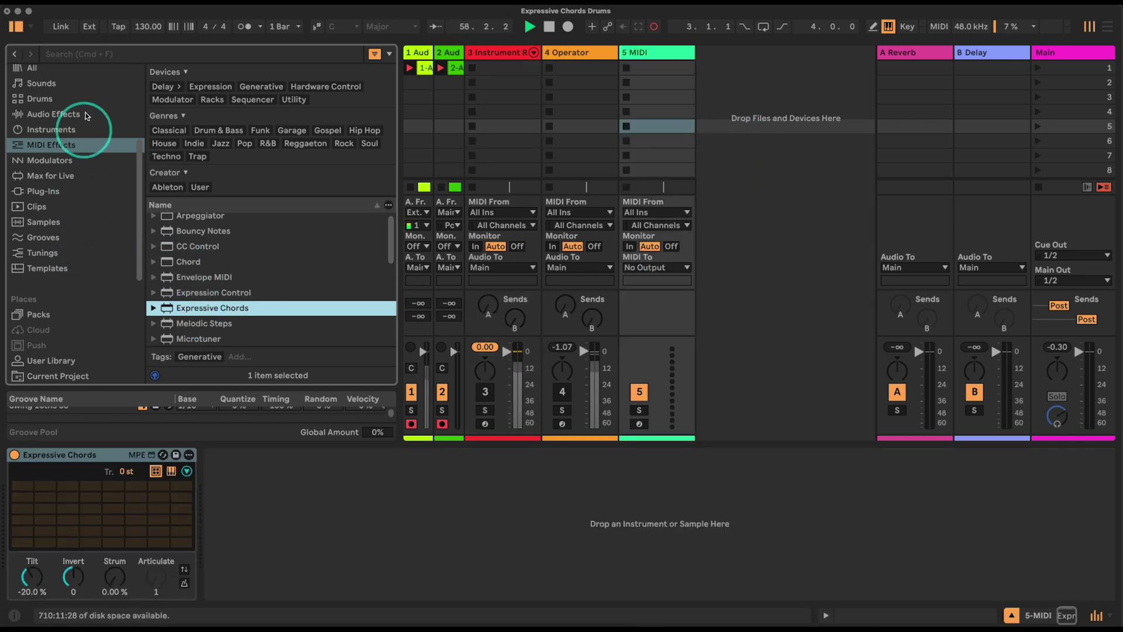
Step: Add an Operator instrument after Expressive Chords on the new MIDI track
left_click(82, 129)
scroll(237, 296, "down", 5)
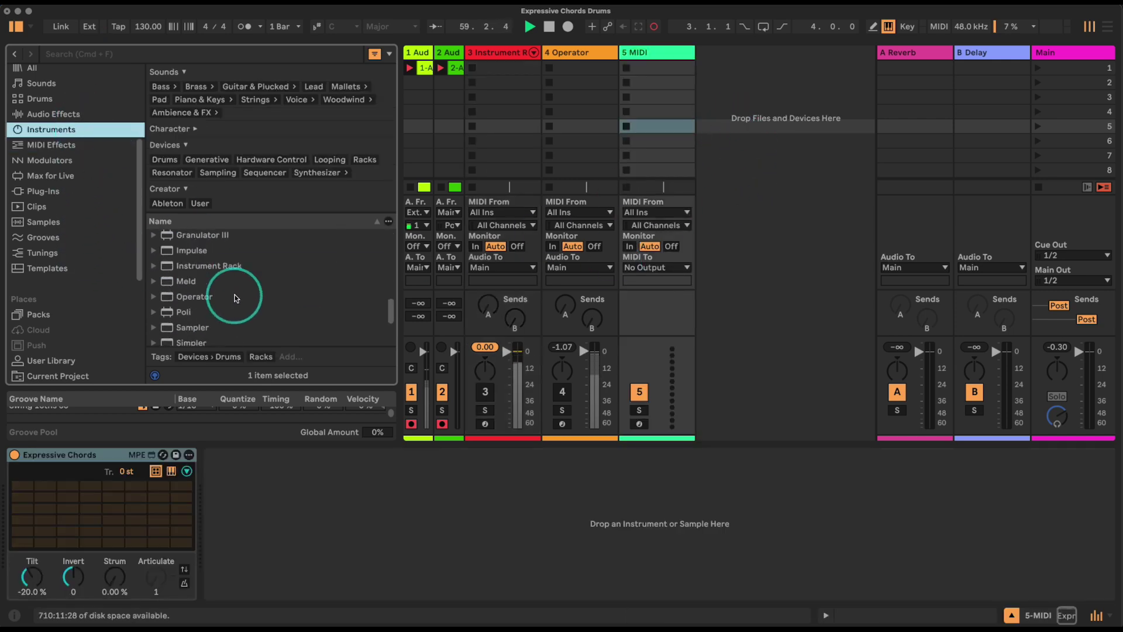
left_click(199, 297)
left_click_drag(355, 439, 390, 532)
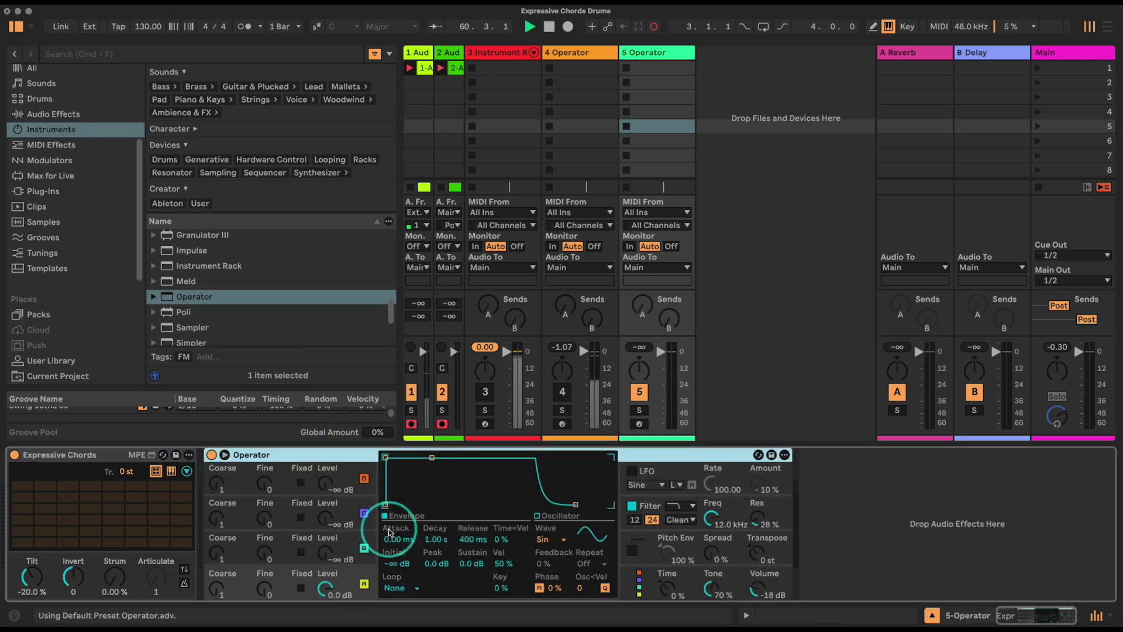
Step: Audition several cells in the Expressive Chords grid, including the first three in its lowest row
left_click(21, 544)
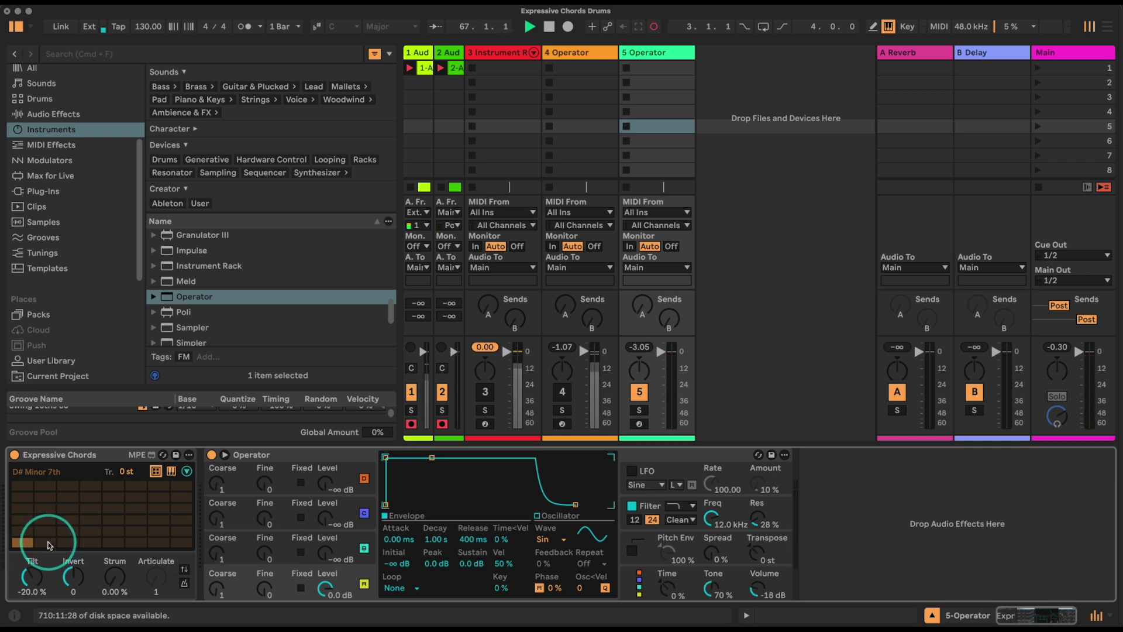
left_click(47, 543)
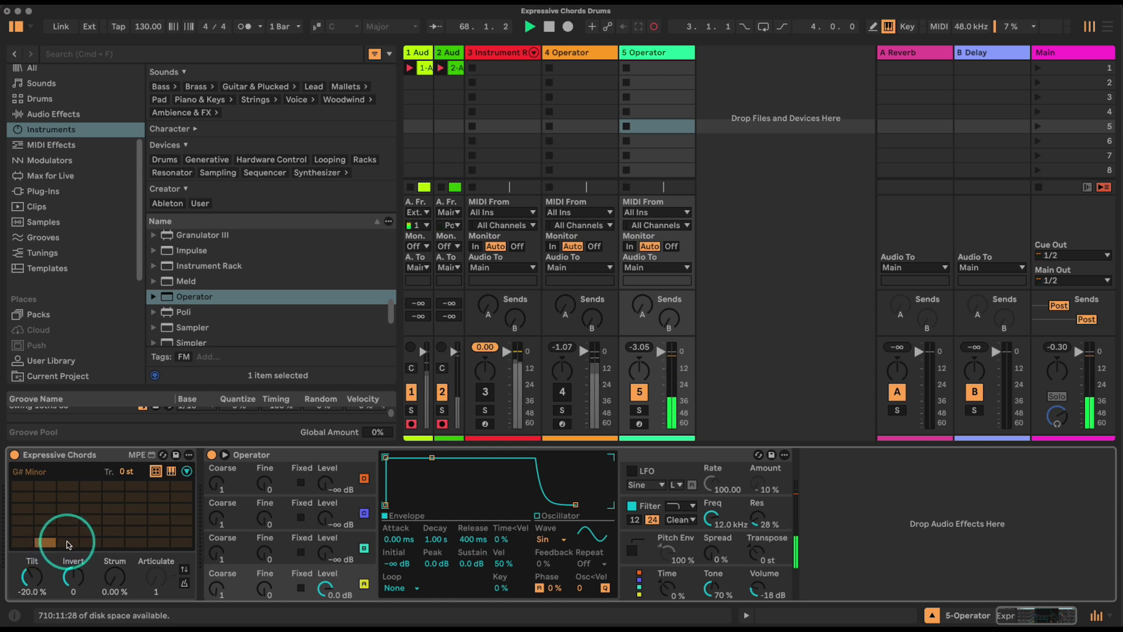
left_click(66, 542)
left_click(136, 508)
Step: Create a MIDI clip in the new Operator track's fifth slot, with a one-beat C3 note at 1.1
double_click(657, 125)
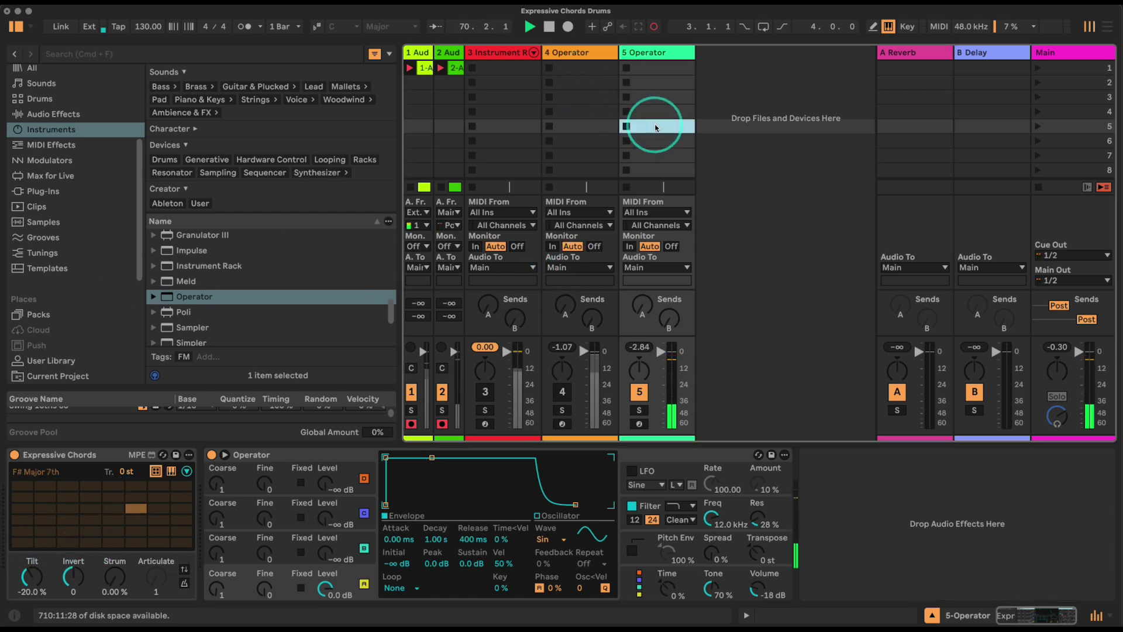
double_click(226, 545)
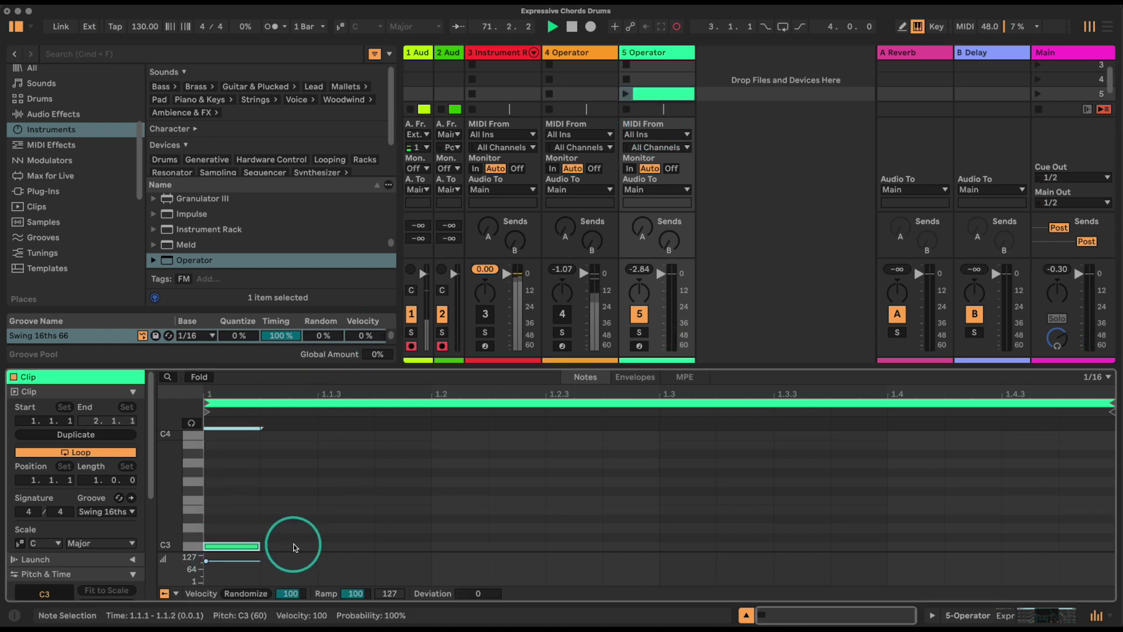
left_click_drag(259, 544, 430, 546)
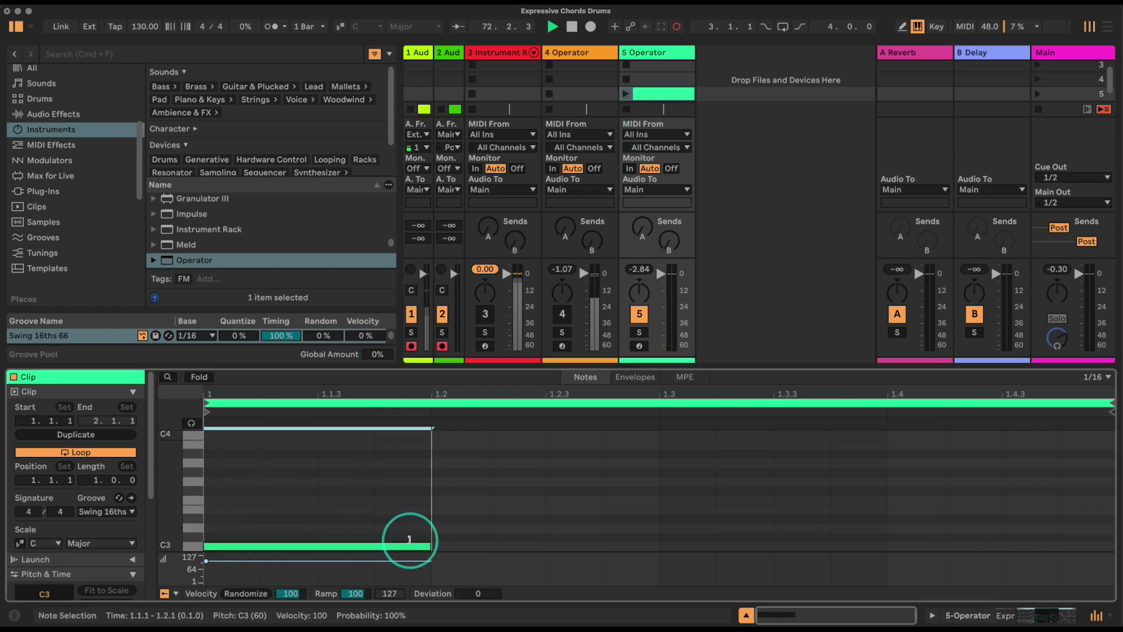
Step: Add one-beat notes G#3 at 1.2, D#3 at 1.3 and C4 at 1.4 to the clip
double_click(508, 473)
mouse_move(504, 472)
left_mouse_down()
mouse_move(452, 472)
mouse_move(660, 473)
left_mouse_up()
double_click(675, 516)
left_click_drag(715, 515, 891, 512)
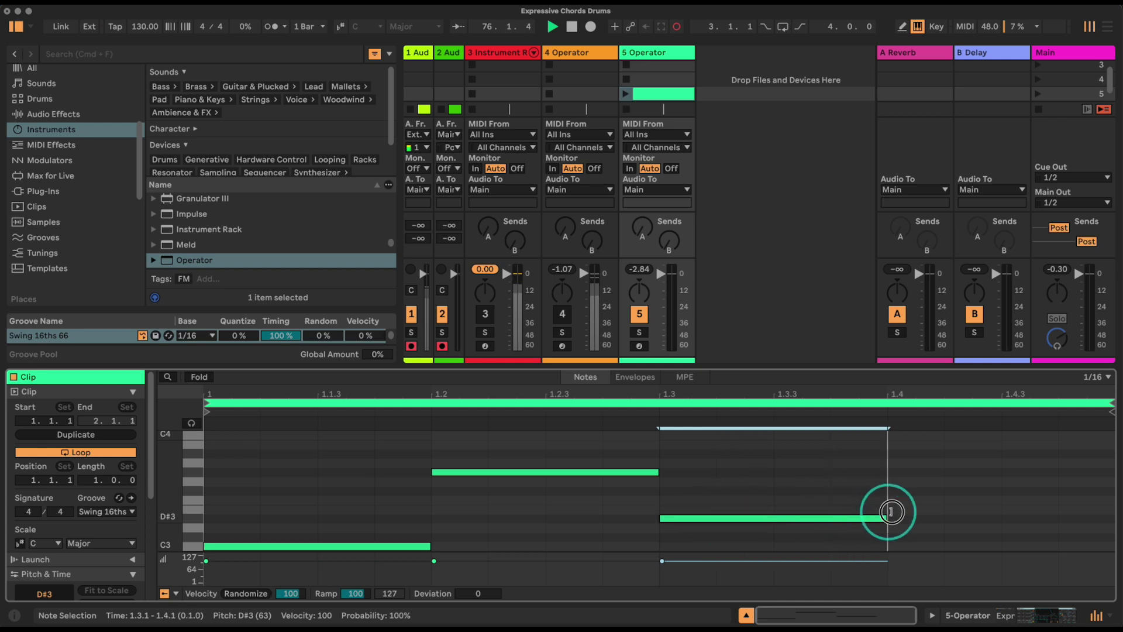
double_click(913, 435)
left_click_drag(949, 434, 1114, 434)
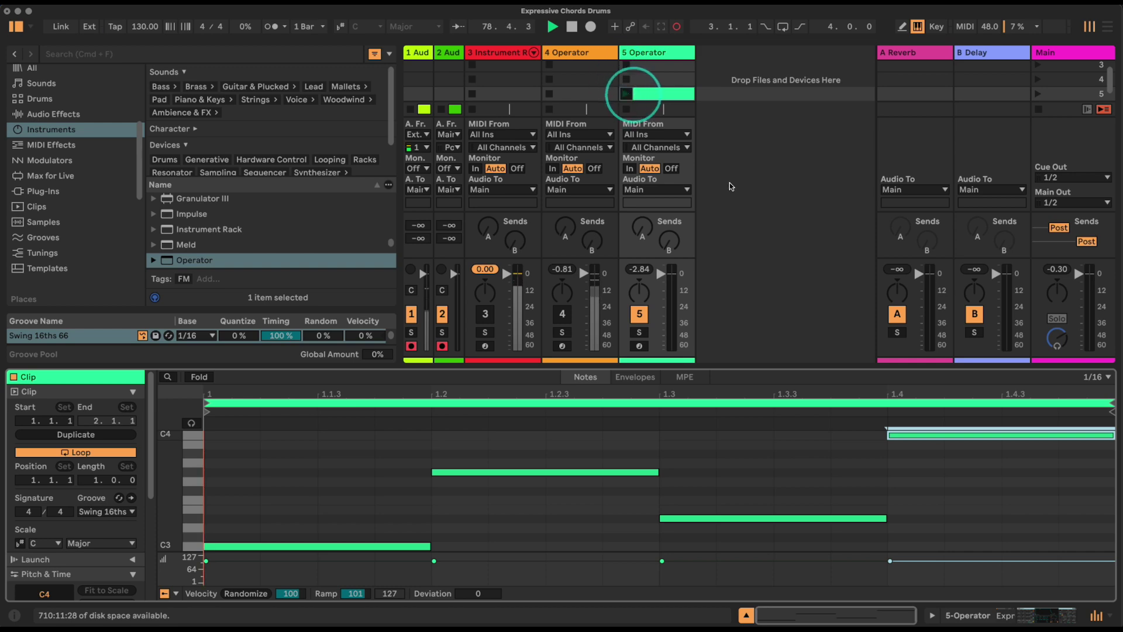
Step: Return to the track's devices and try different chord cells in the Expressive Chords grid
left_click(1025, 608)
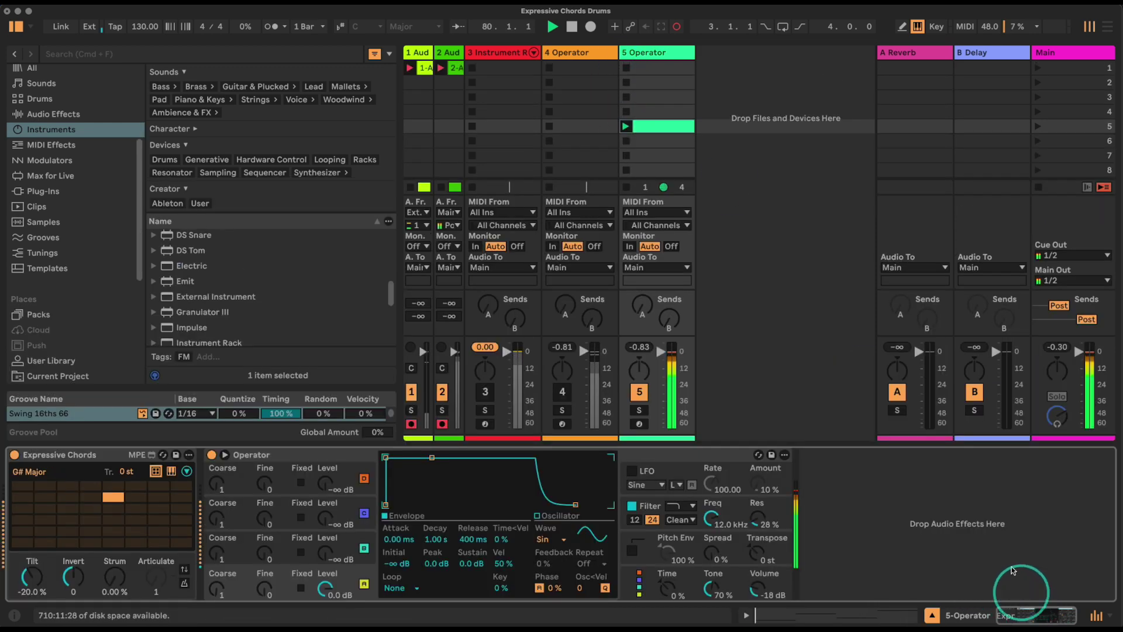
left_click_drag(98, 522, 82, 492)
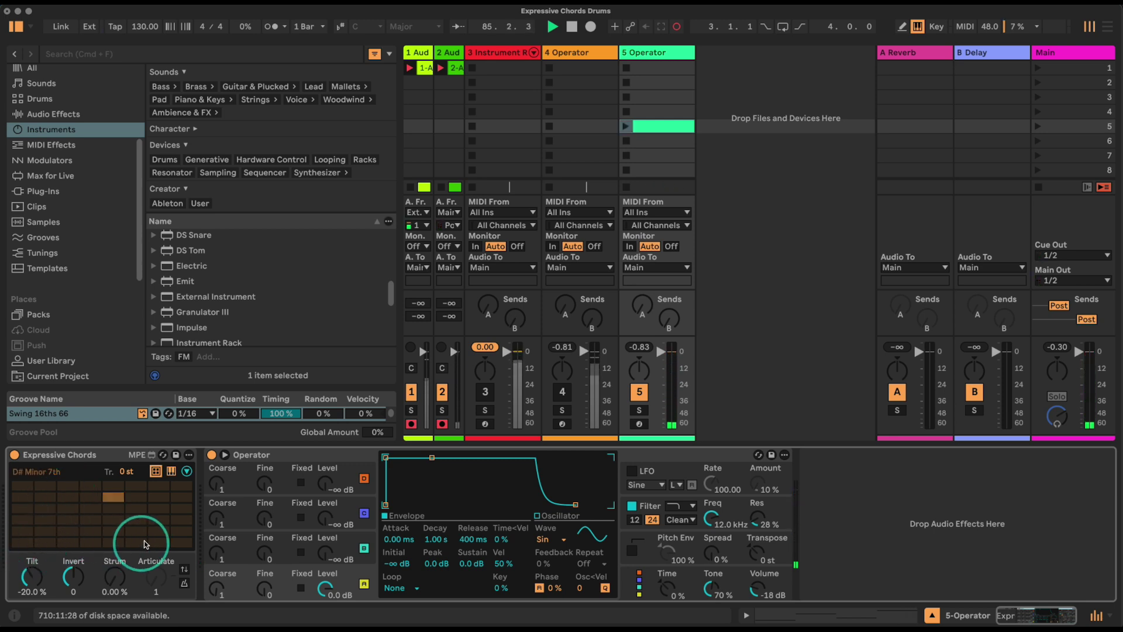
left_click(22, 509)
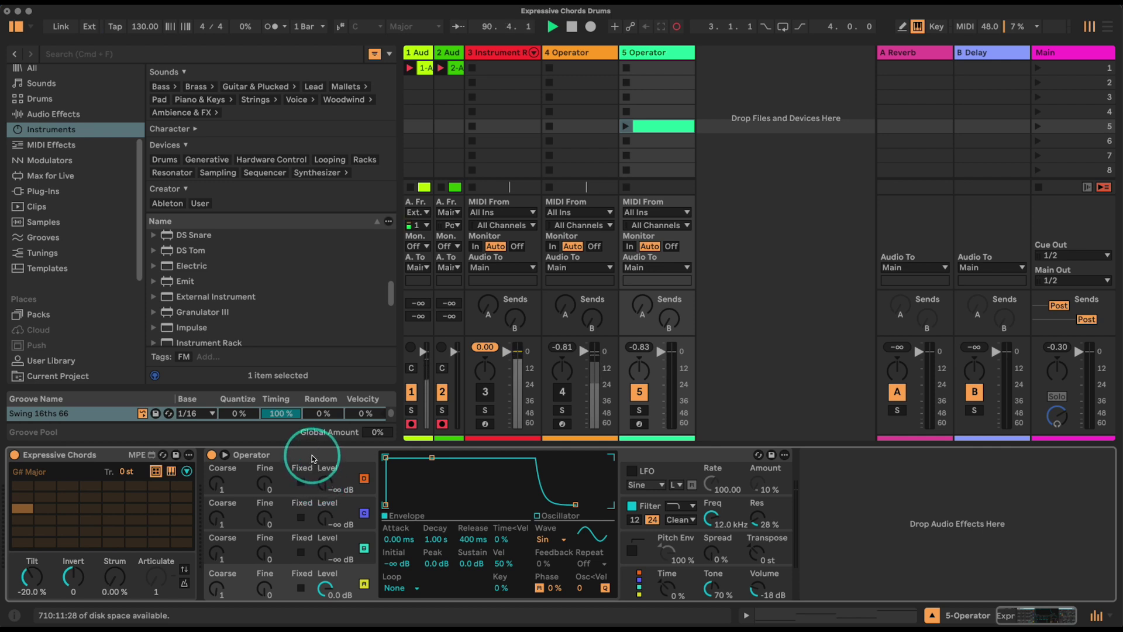
left_click(27, 542)
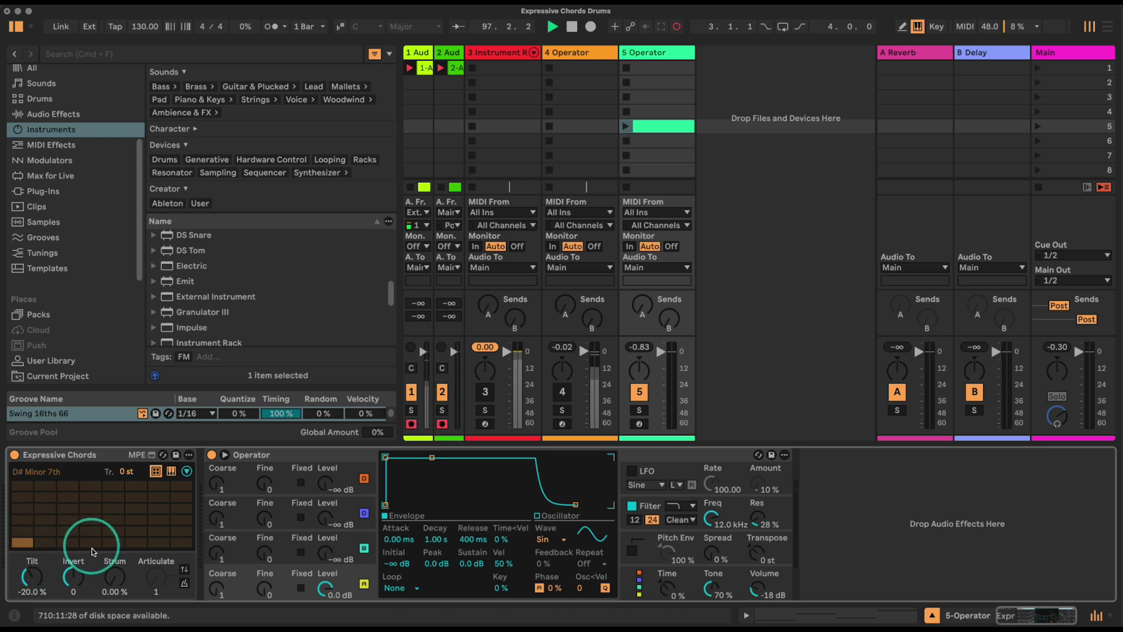
Step: Replace the Operator after Expressive Chords with an empty Drum Rack
left_click(304, 454)
key("Delete")
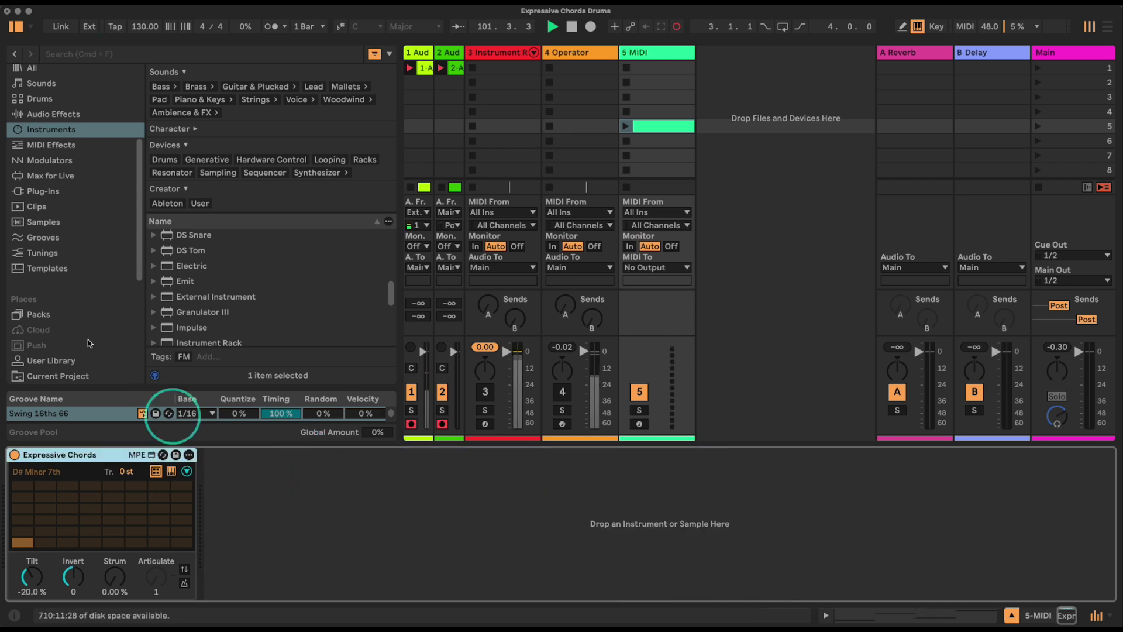
left_click(67, 112)
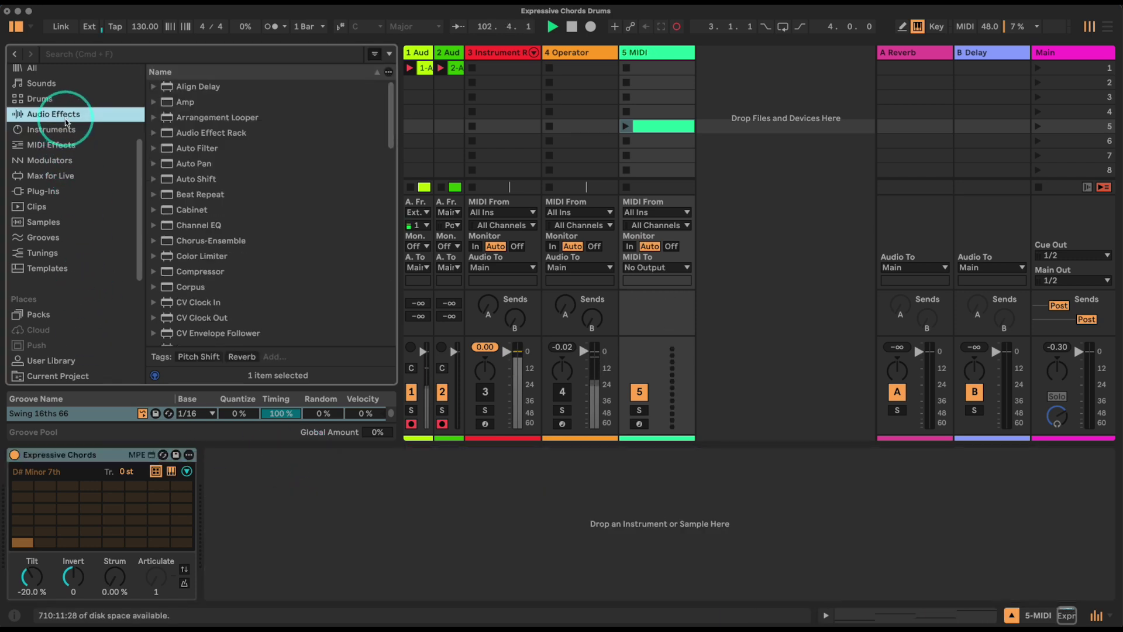
left_click(66, 136)
scroll(231, 293, "up", 6)
left_click_drag(183, 329, 344, 568)
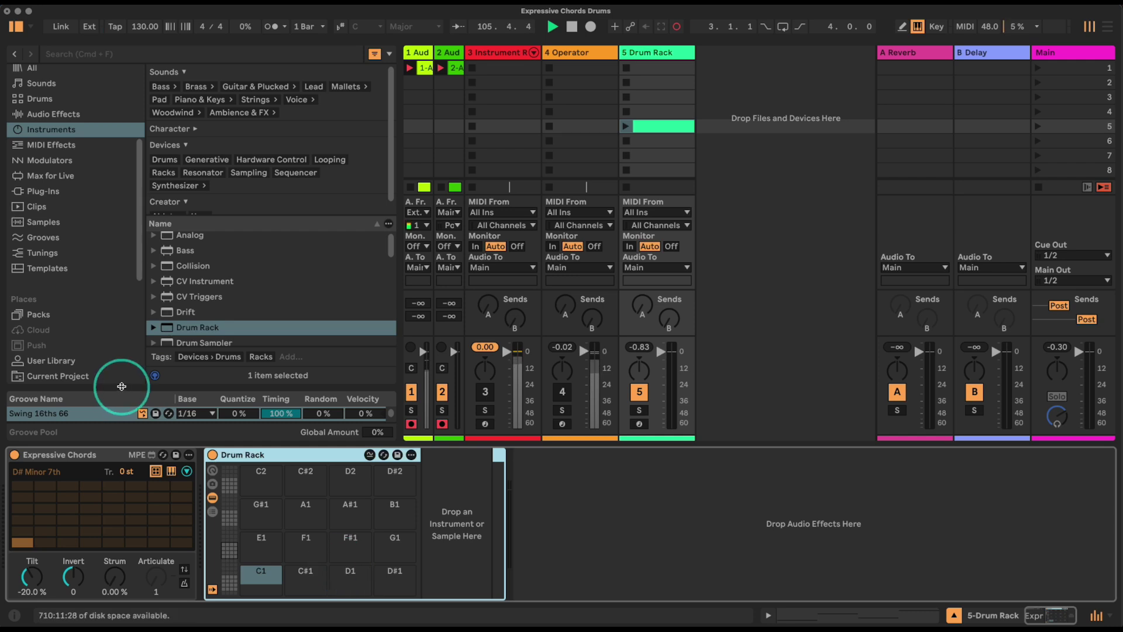
Step: Search the samples for "answer" and load Answer Phone_C1_1708696835028.wav onto the Drum Rack's C1 pad
scroll(75, 300, "down", 5)
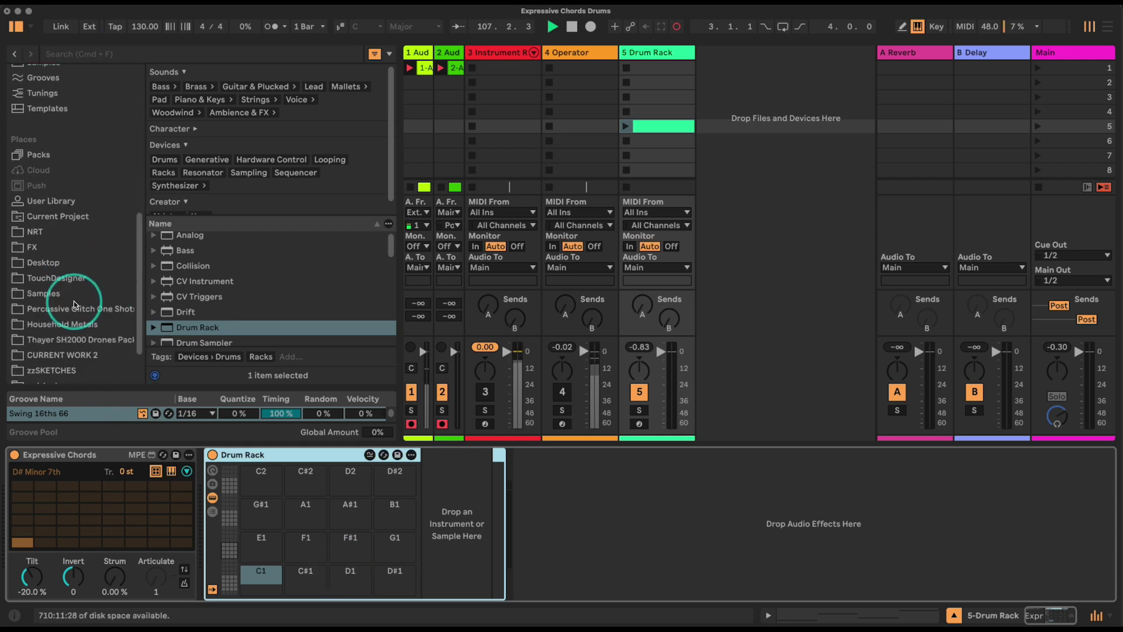
scroll(82, 269, "up", 5)
left_click(71, 194)
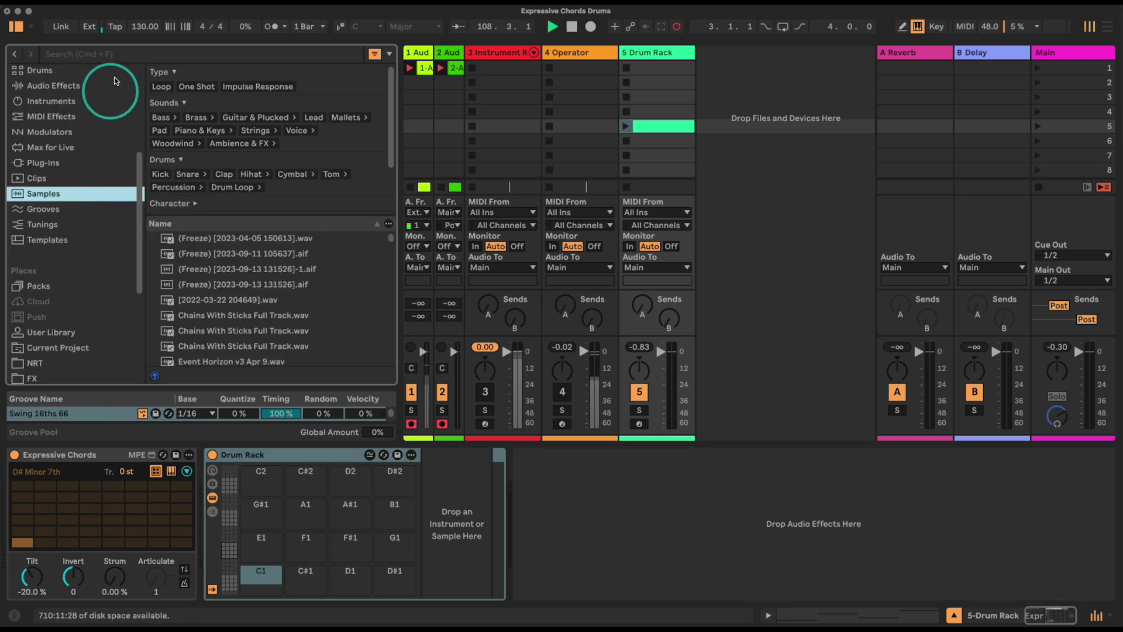
left_click(116, 56)
type("answer")
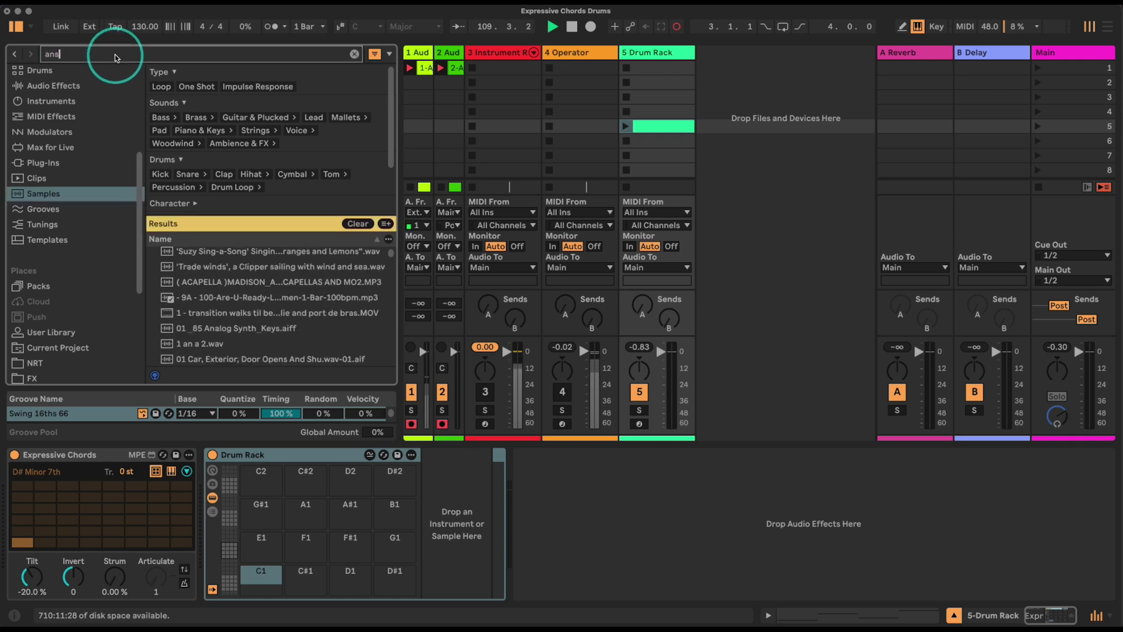
left_click(243, 315)
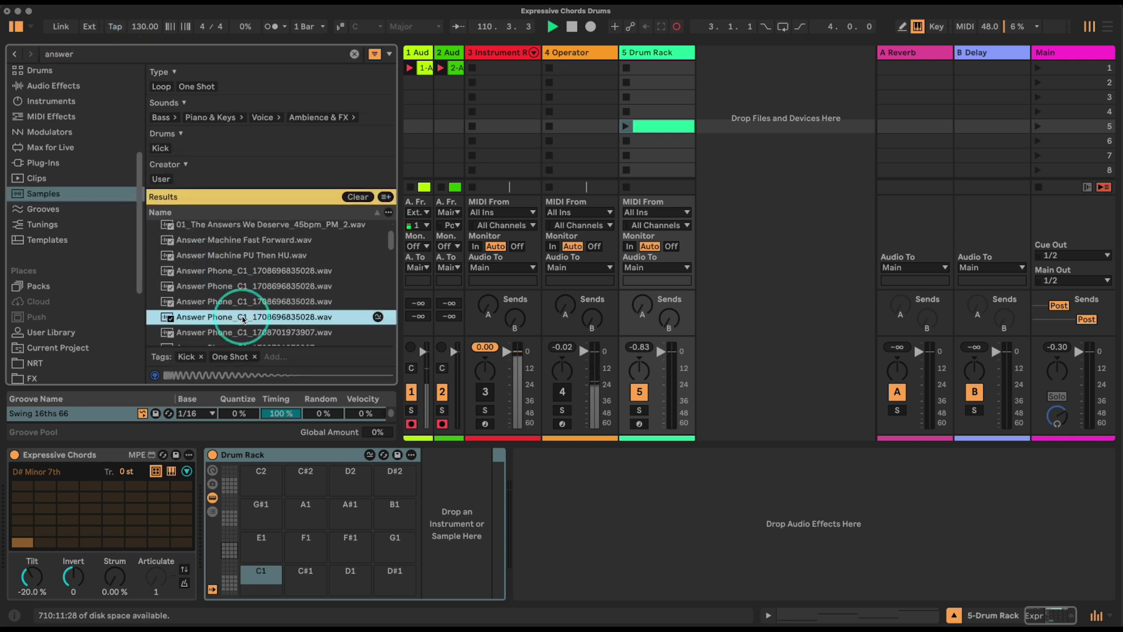
left_click_drag(260, 317, 261, 575)
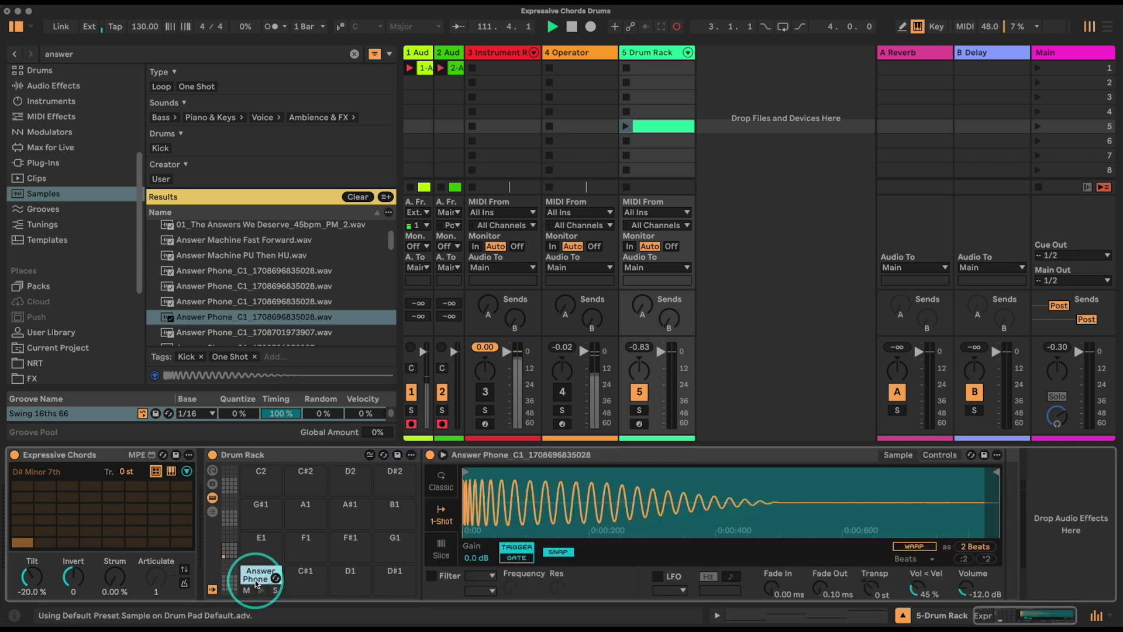
Step: Open the Samples folder under Places to find more sounds for the remaining drum pads
scroll(76, 296, "down", 3)
scroll(77, 298, "down", 5)
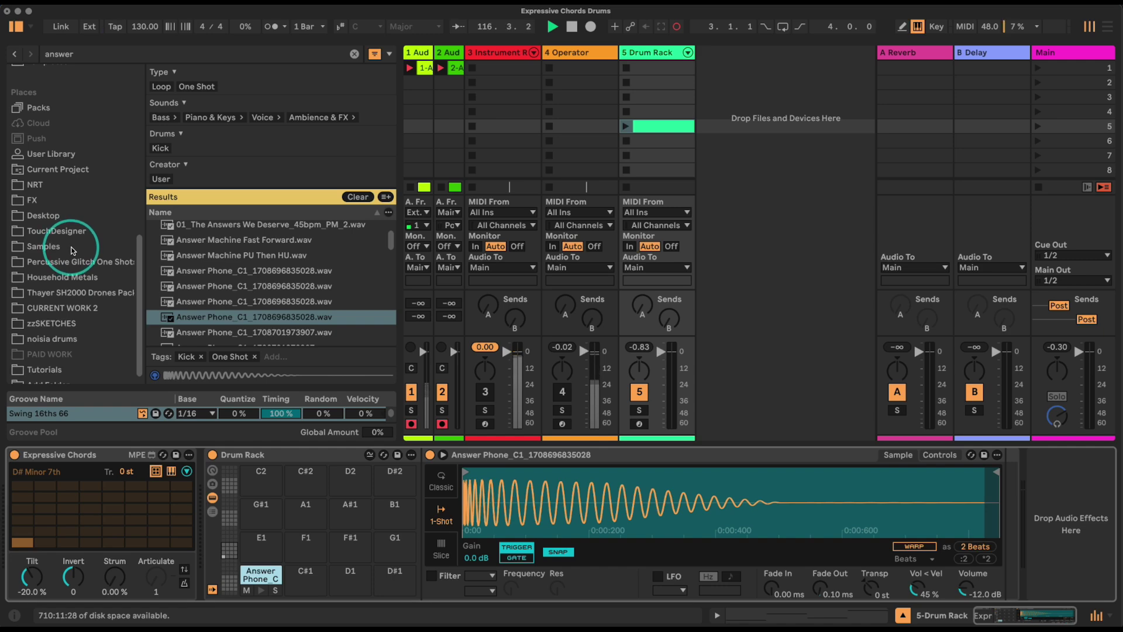
left_click(72, 248)
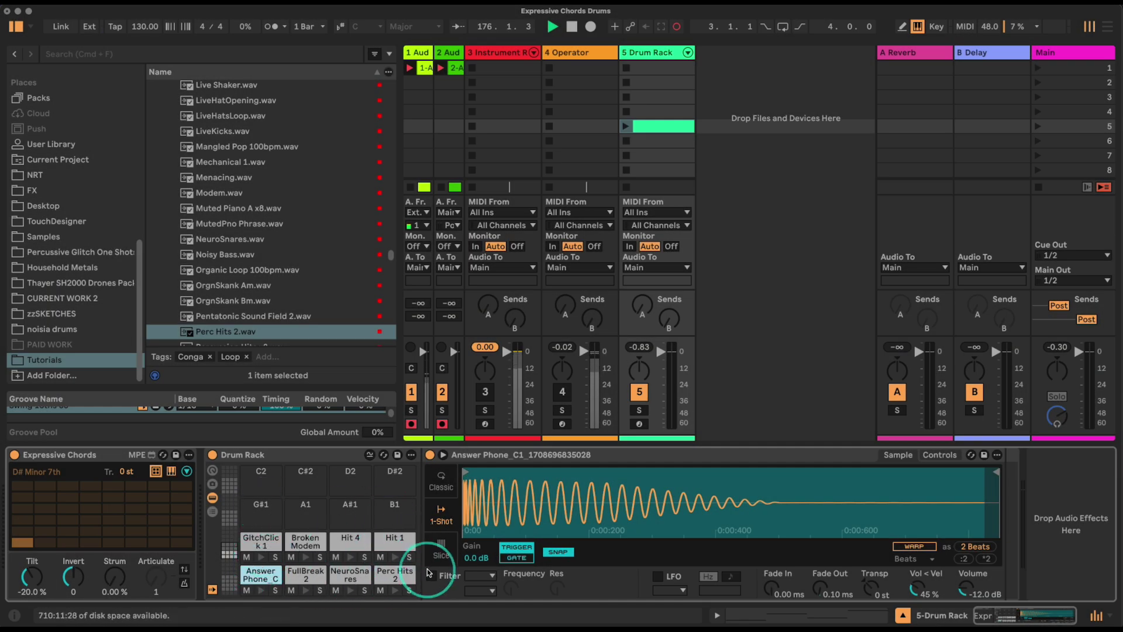
Step: View the Instrument Rack track's devices, return to the new Drum Rack track and check its Answer Phone, NeuroSnares and Perc Hits 2 pads
left_click(499, 52)
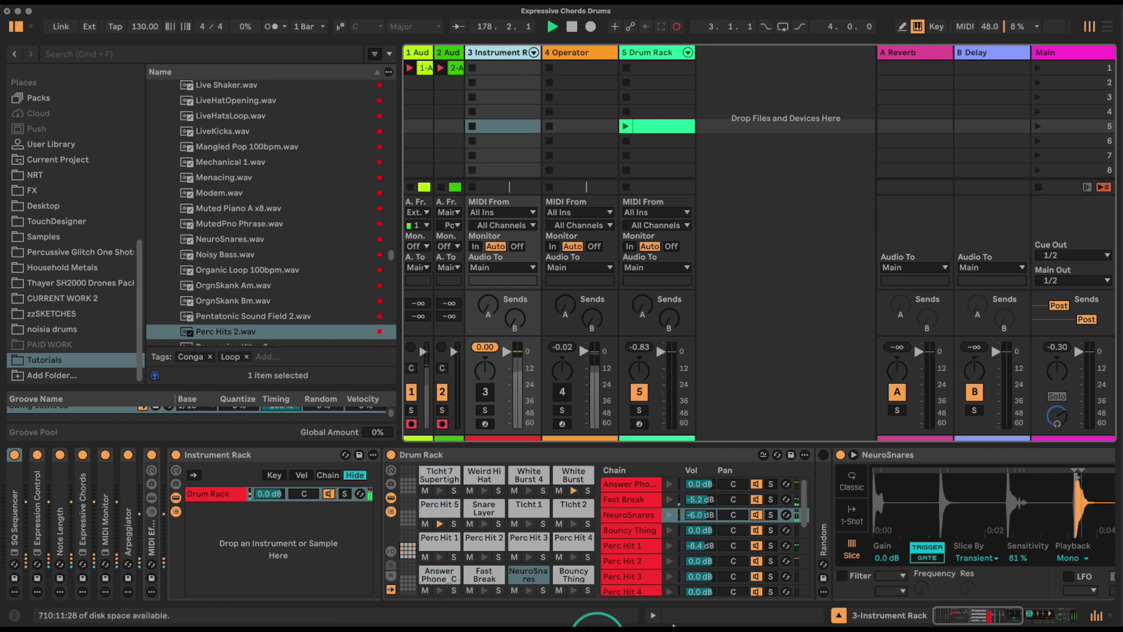
left_click(653, 52)
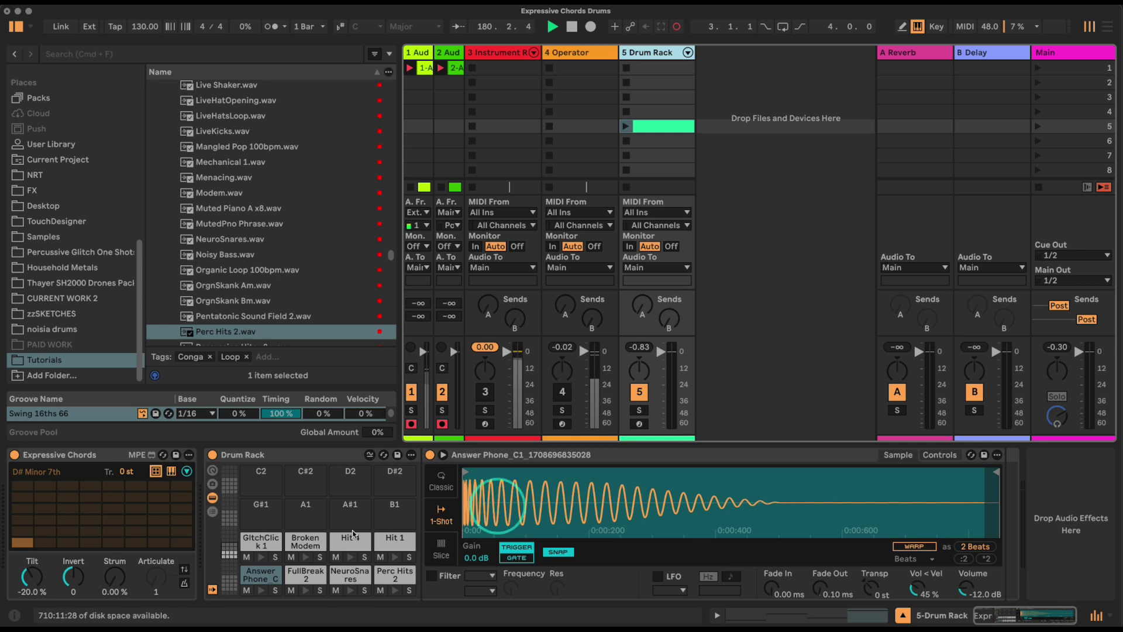
left_click(254, 579)
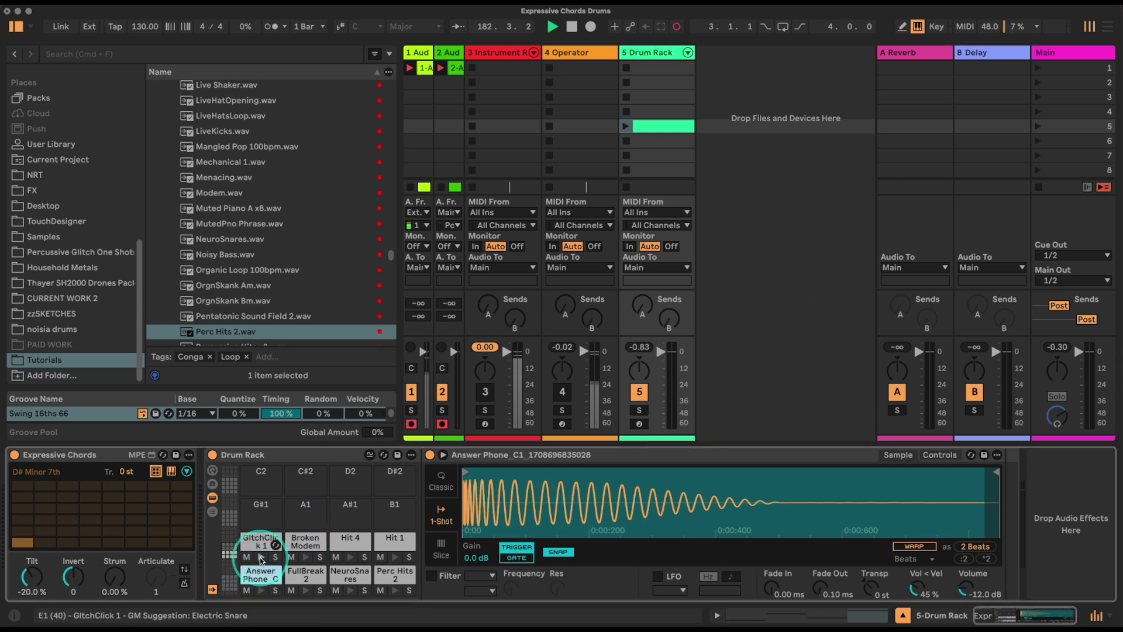
left_click(258, 578)
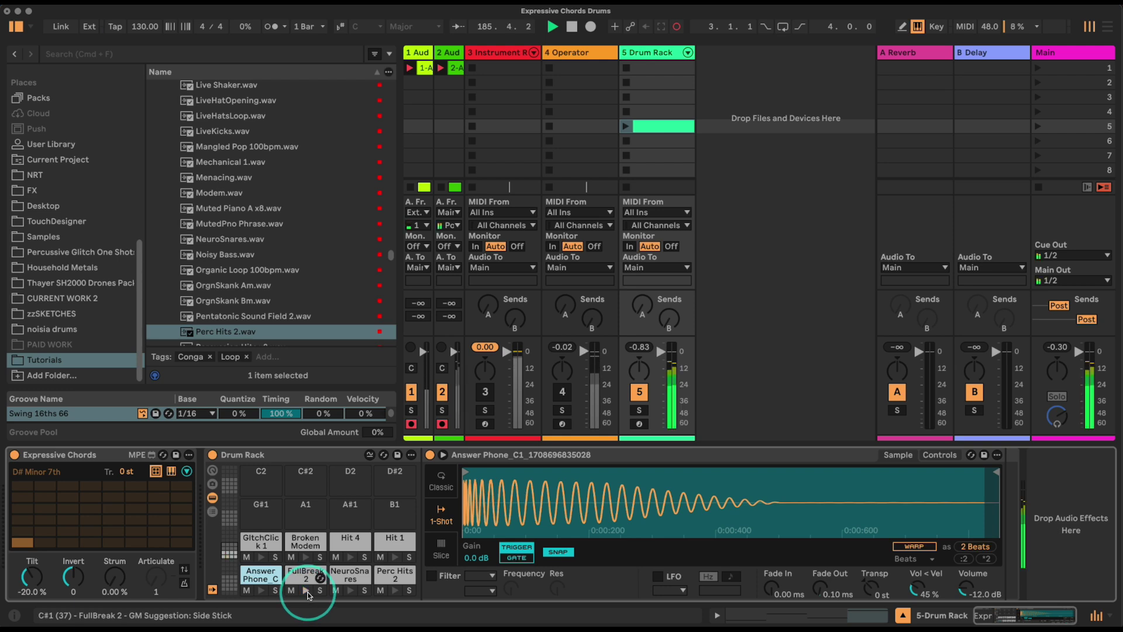
left_click(350, 583)
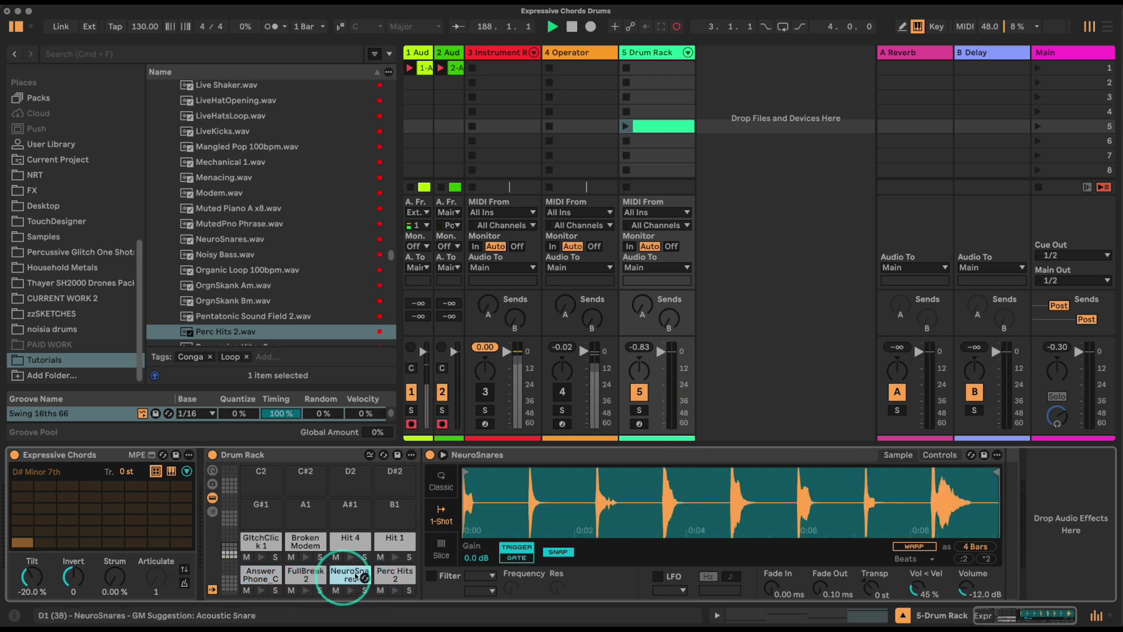
left_click(393, 590)
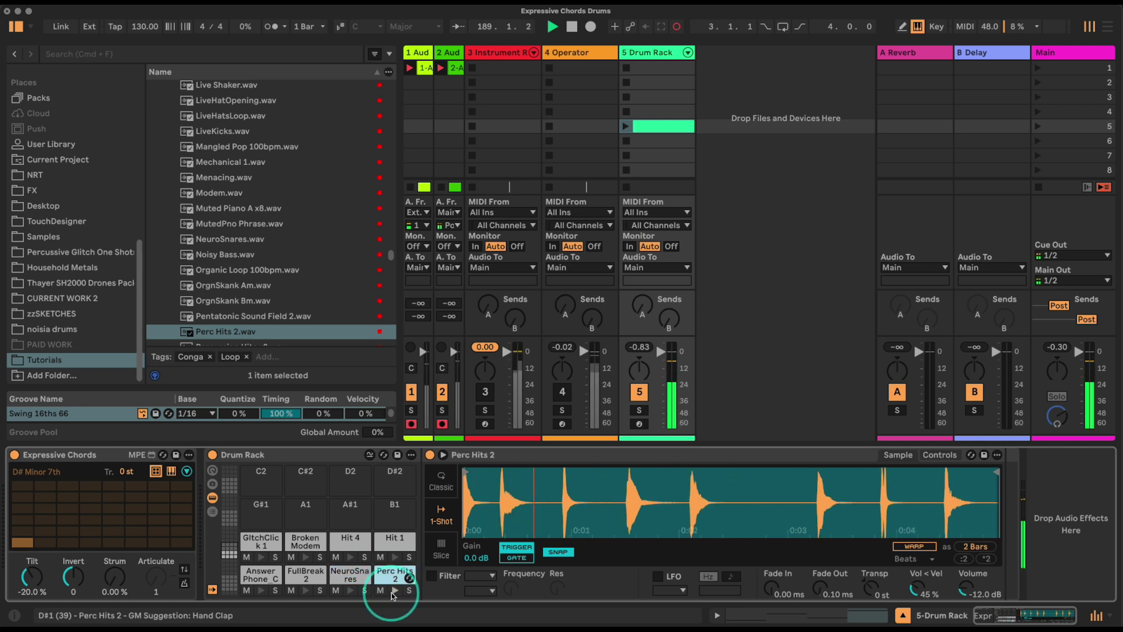
Step: Inspect the samples on the Drum Rack's GlitchClick 1, Broken Modem, Hit 4 and Hit 1 pads
left_click(261, 559)
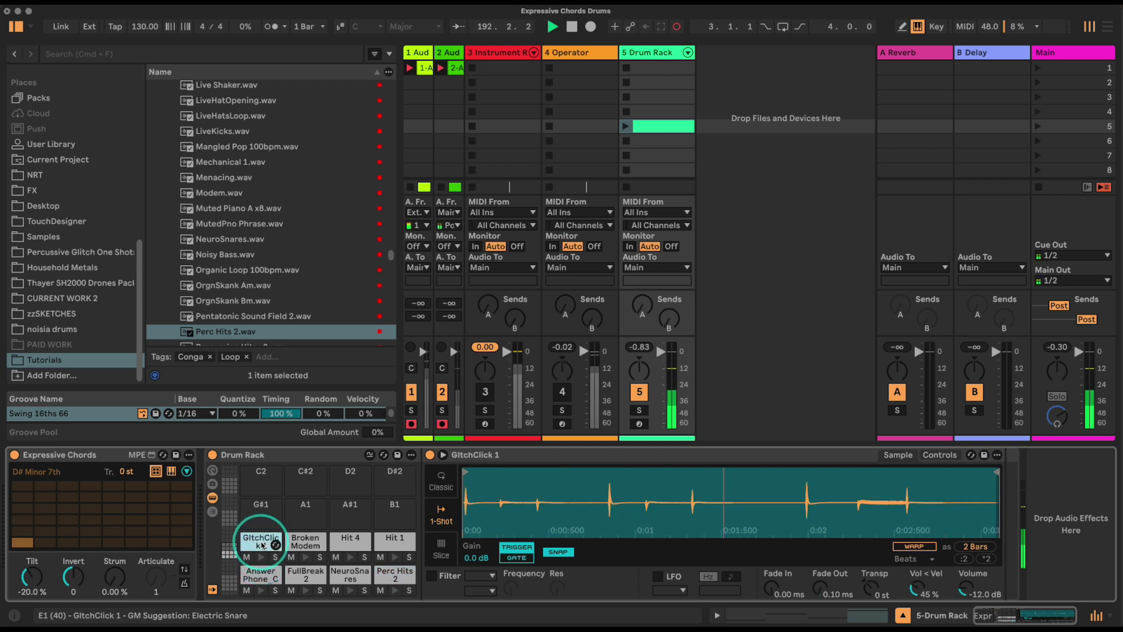
left_click(300, 540)
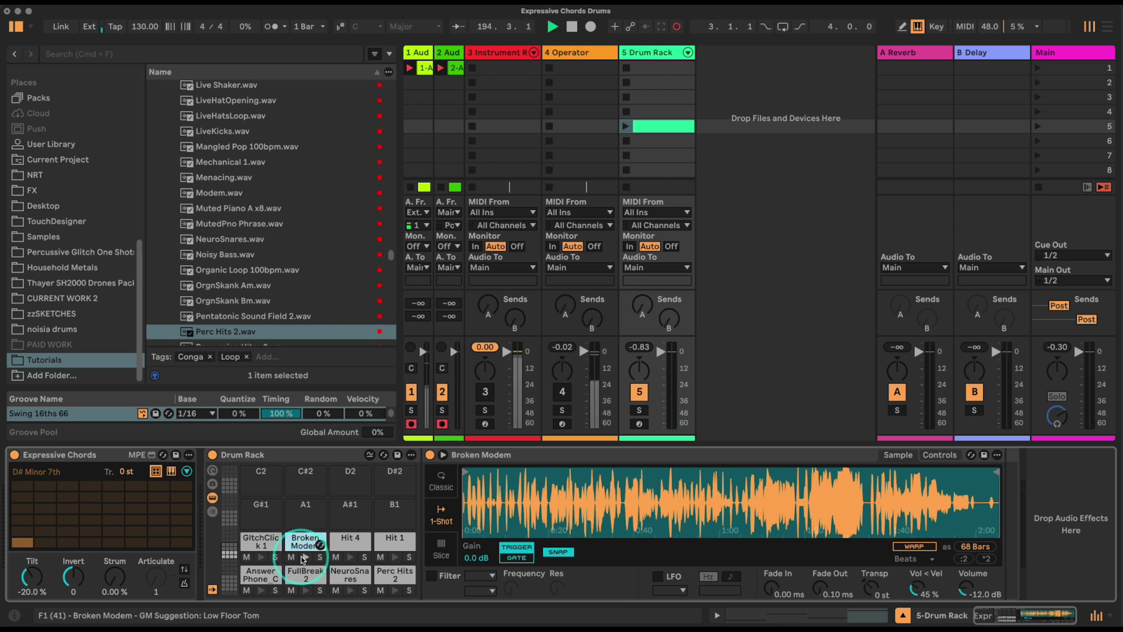
left_click(351, 550)
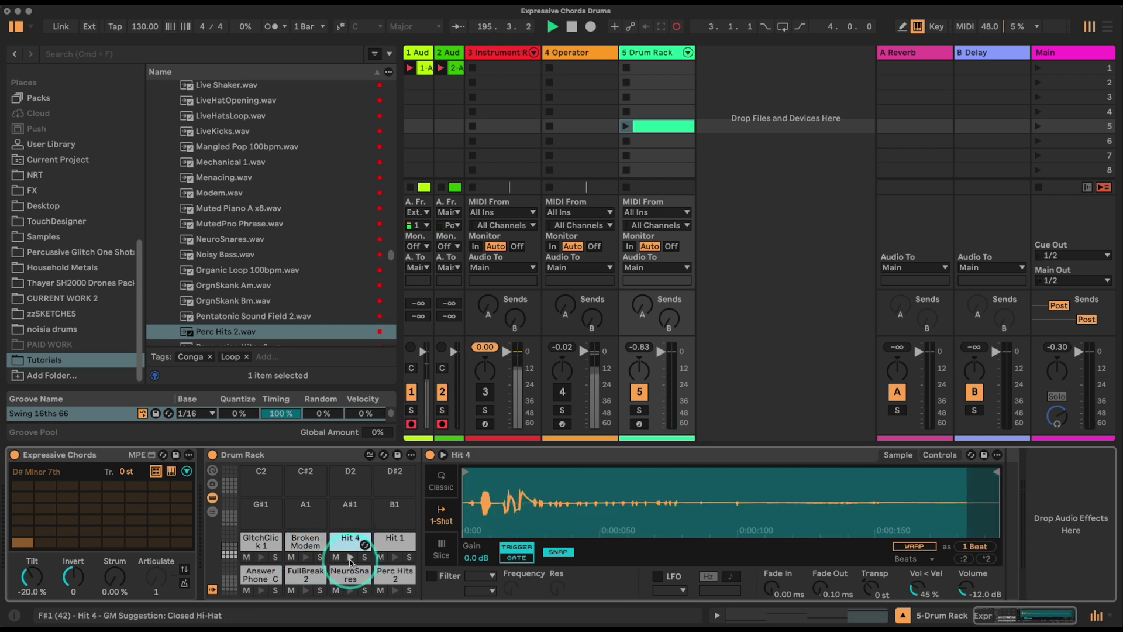
left_click(396, 550)
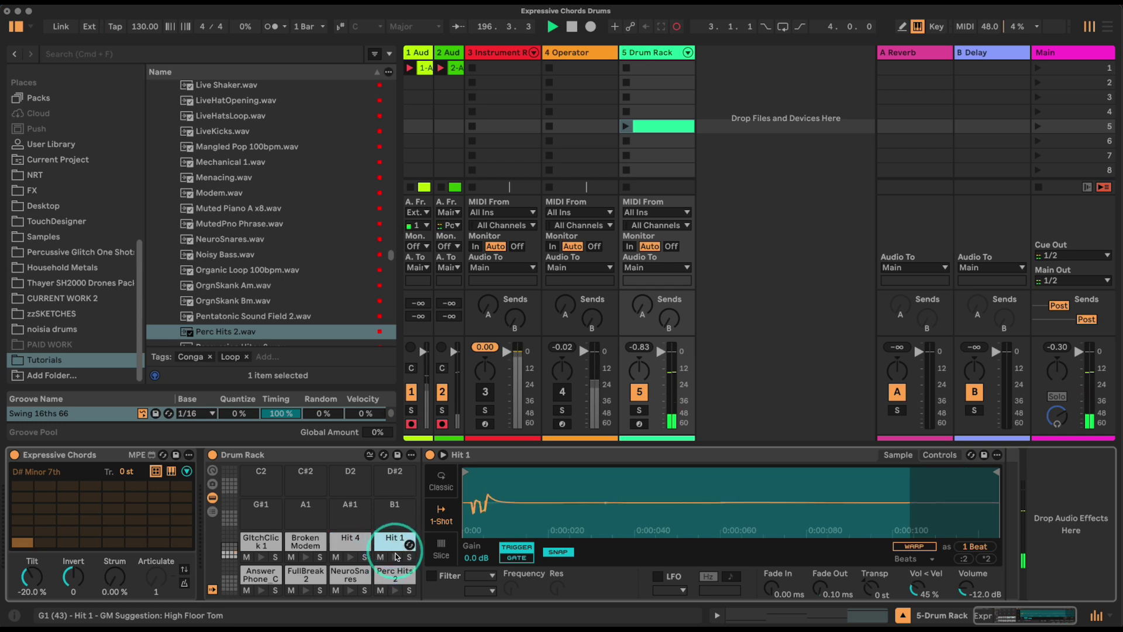
Step: Turn off Snap for the Answer Phone pad's sample and copy that value to its sibling pads
left_click(257, 577)
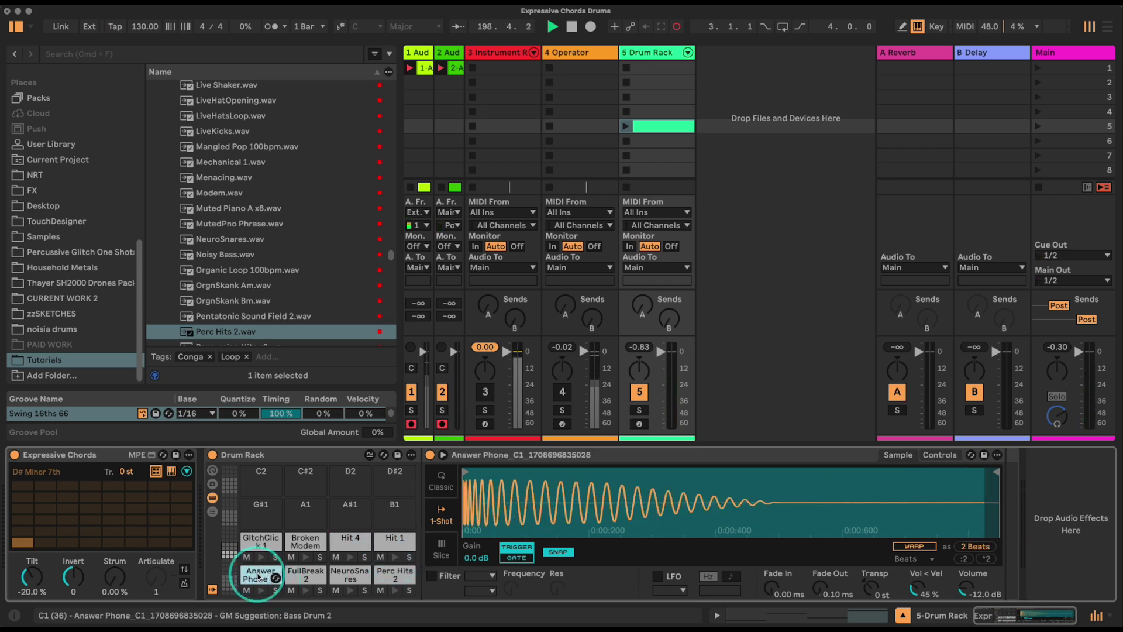
left_click(558, 552)
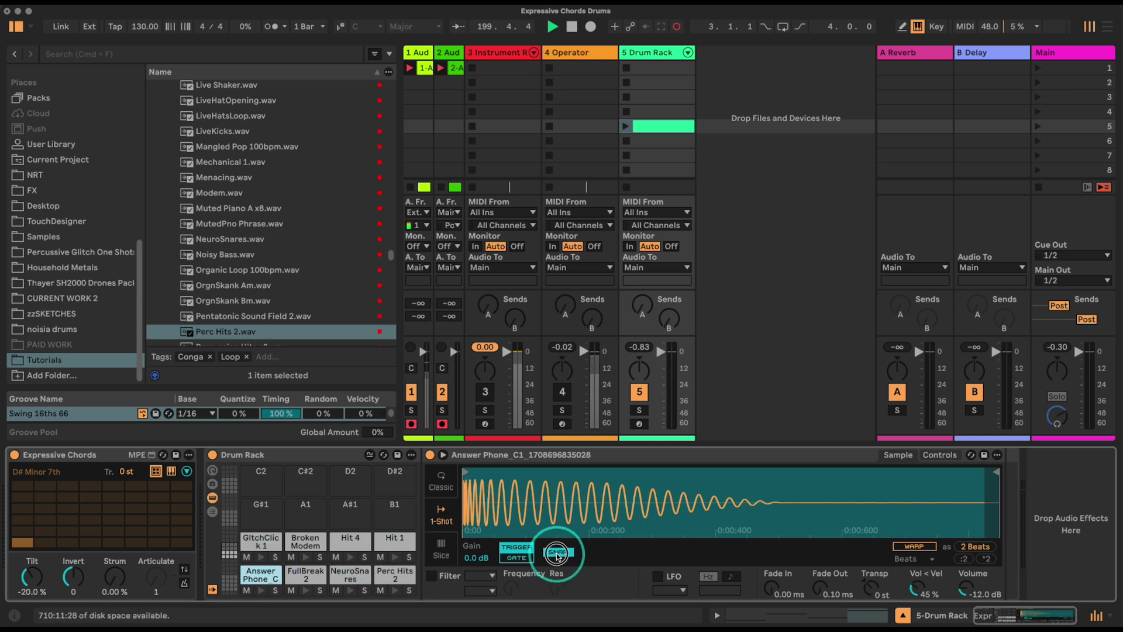
right_click(557, 555)
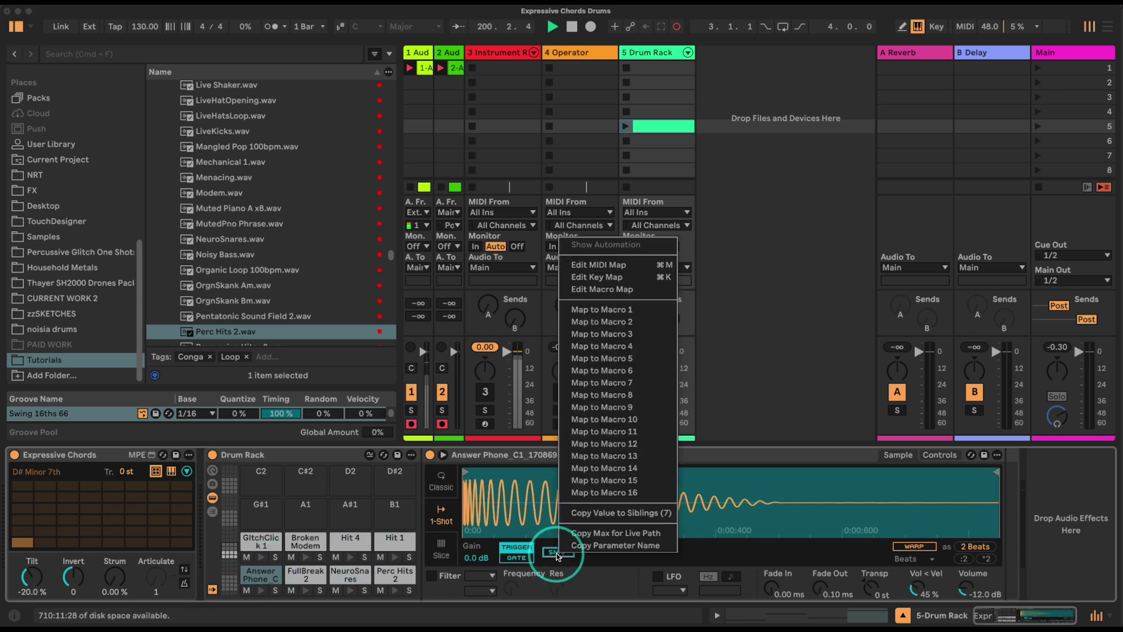
left_click(606, 513)
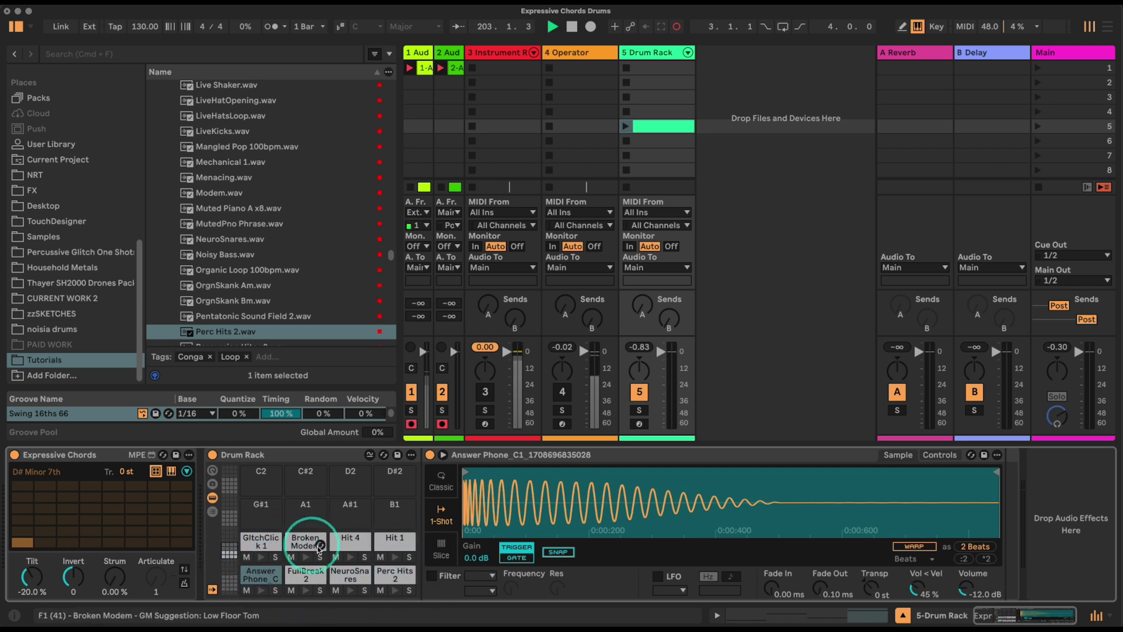
Step: Set the Answer Phone pad's playback to Gate and copy that value to its sibling pads
left_click(515, 558)
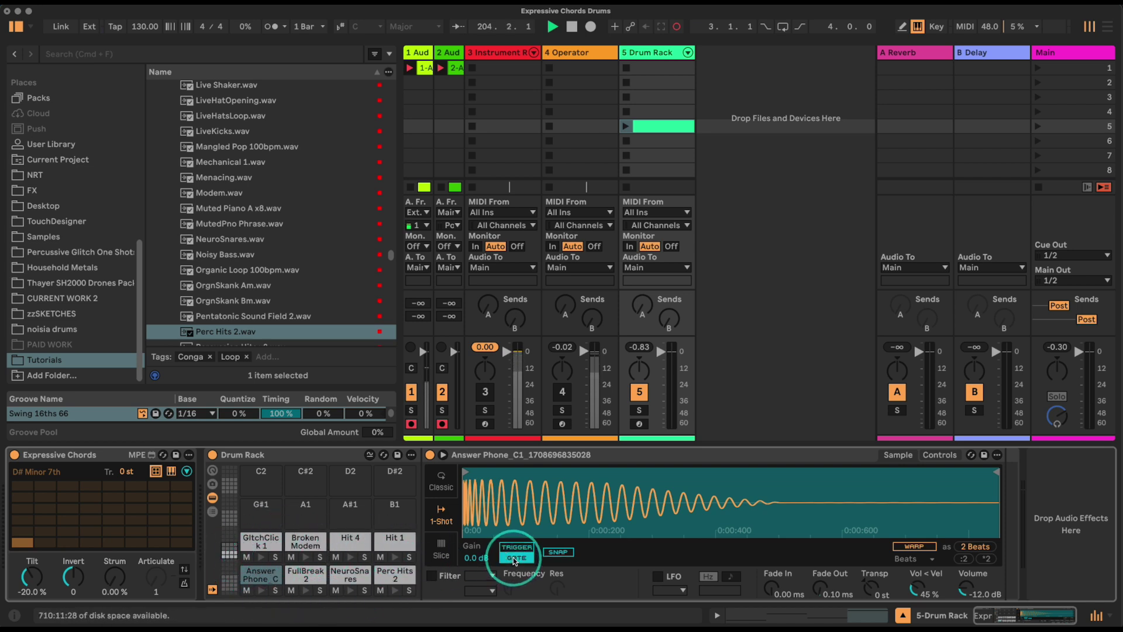
right_click(515, 560)
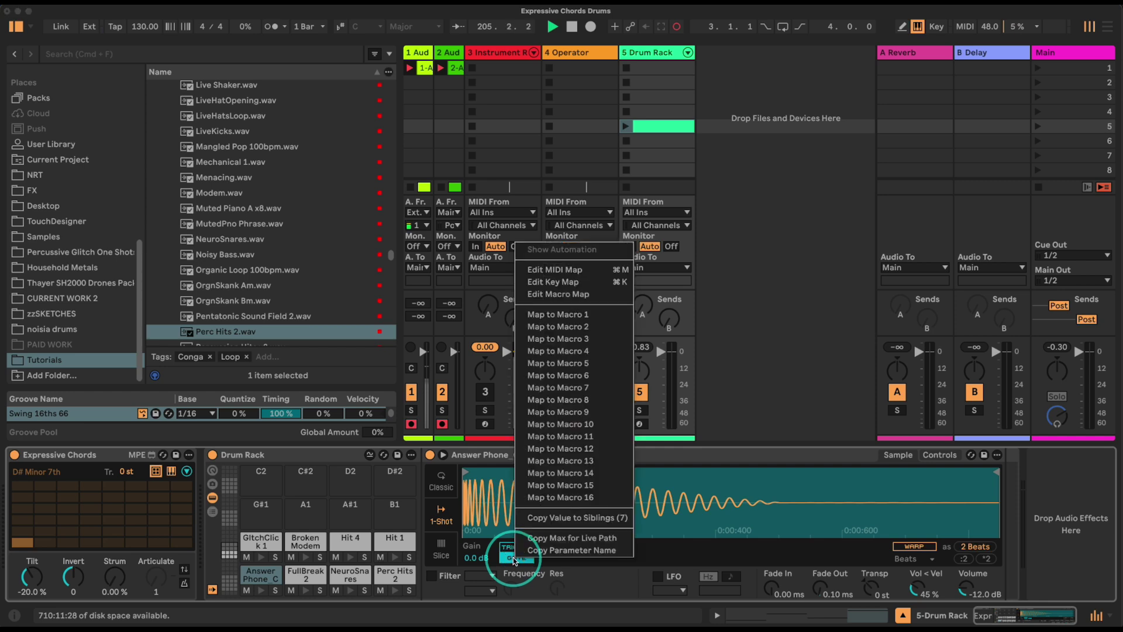
left_click(573, 518)
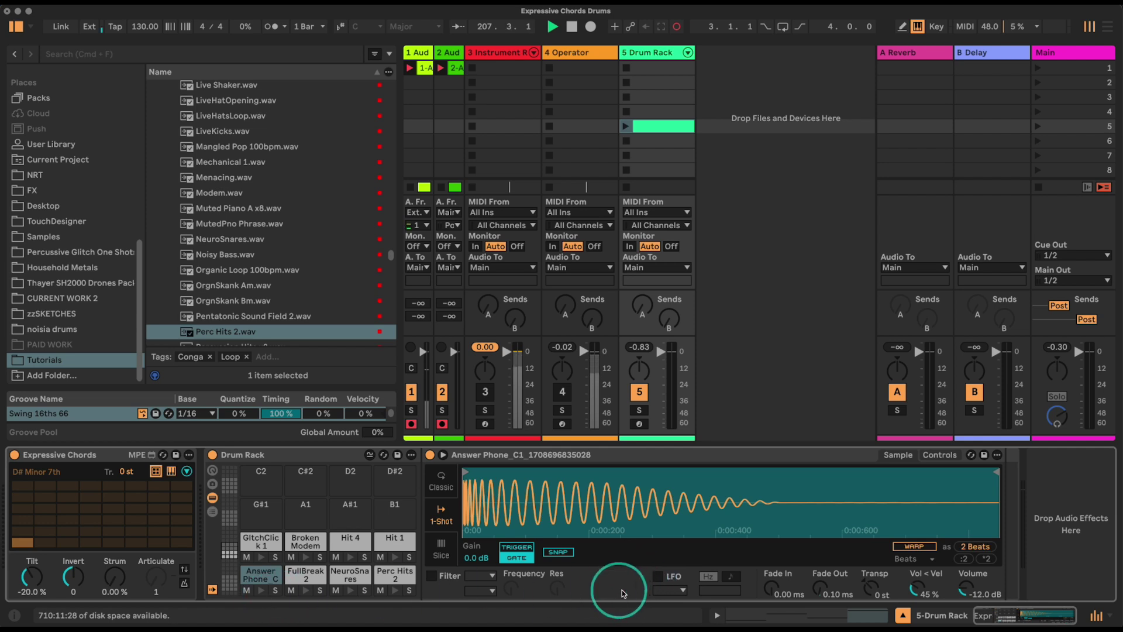
Step: Switch the Answer Phone sample to Classic mode, set Release to 66.1 ms and copy it to the siblings, and audition the pad
left_click(440, 481)
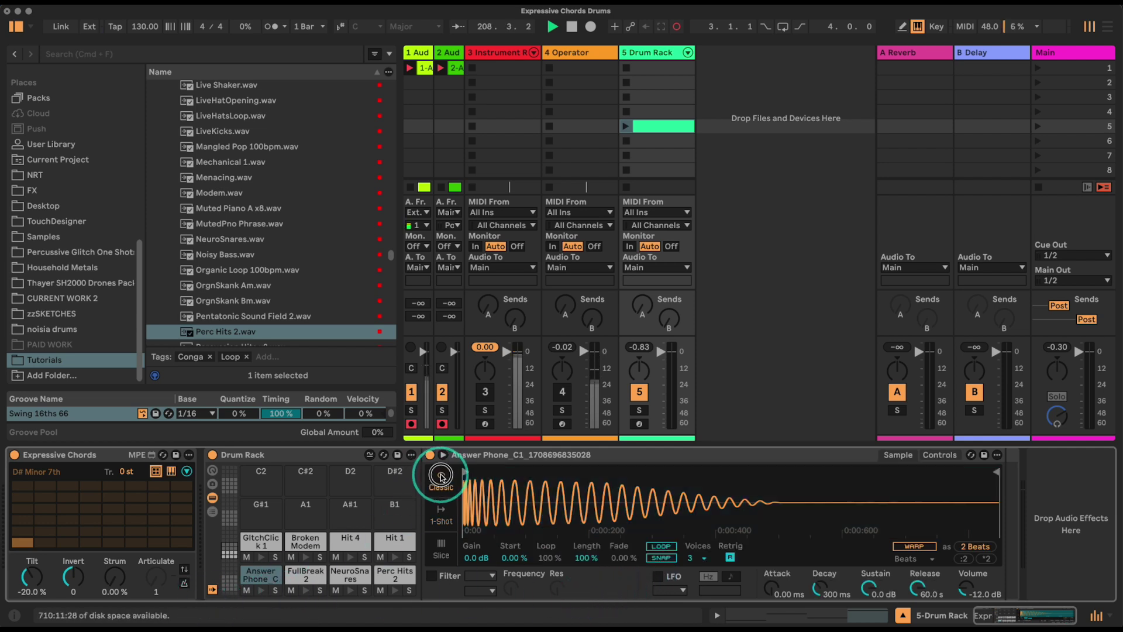
left_click(917, 585)
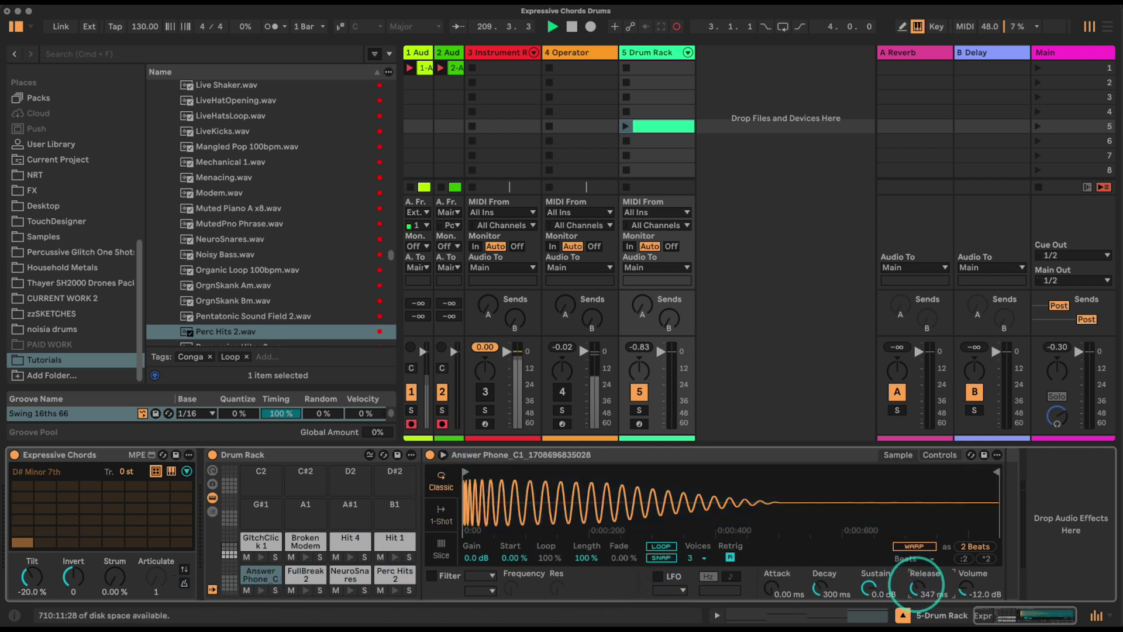
right_click(917, 585)
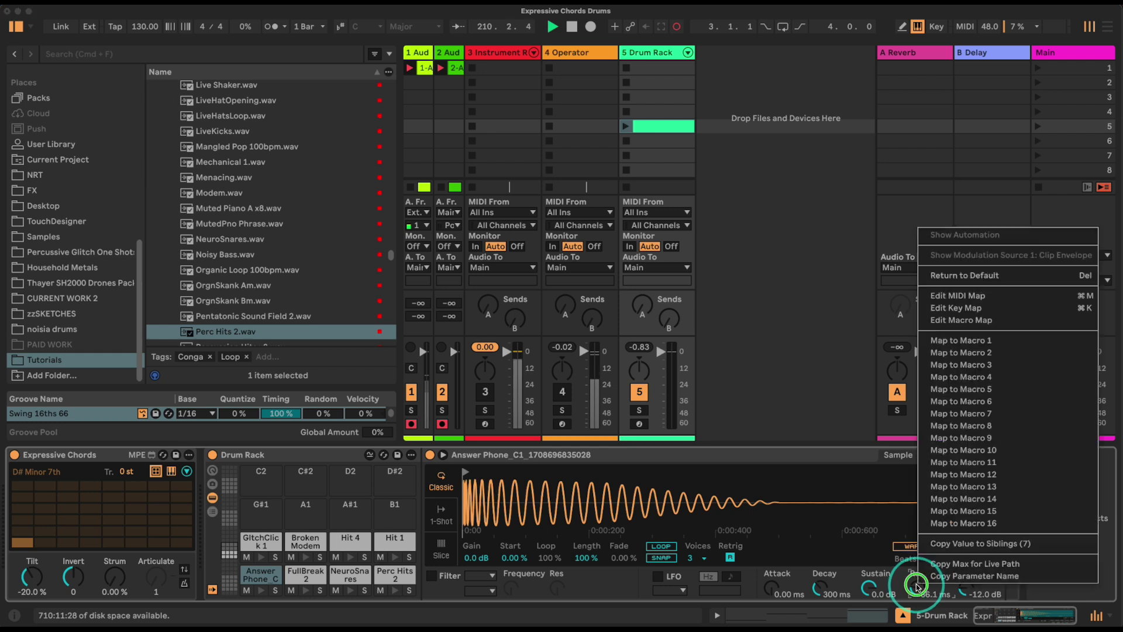
left_click(1021, 537)
left_click(262, 591)
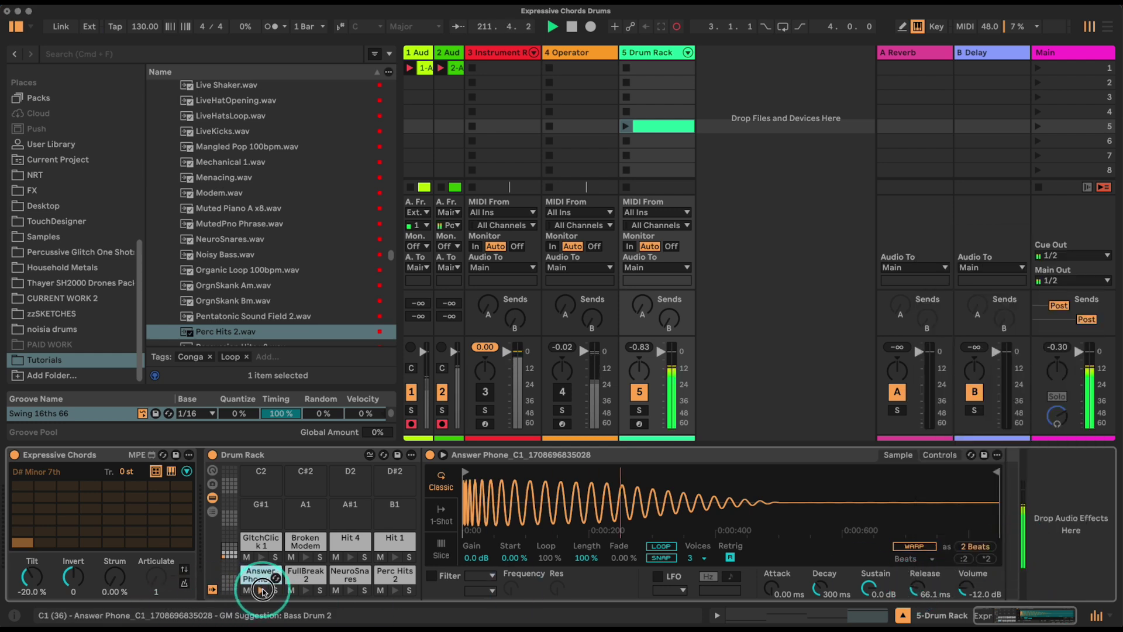
left_click(262, 591)
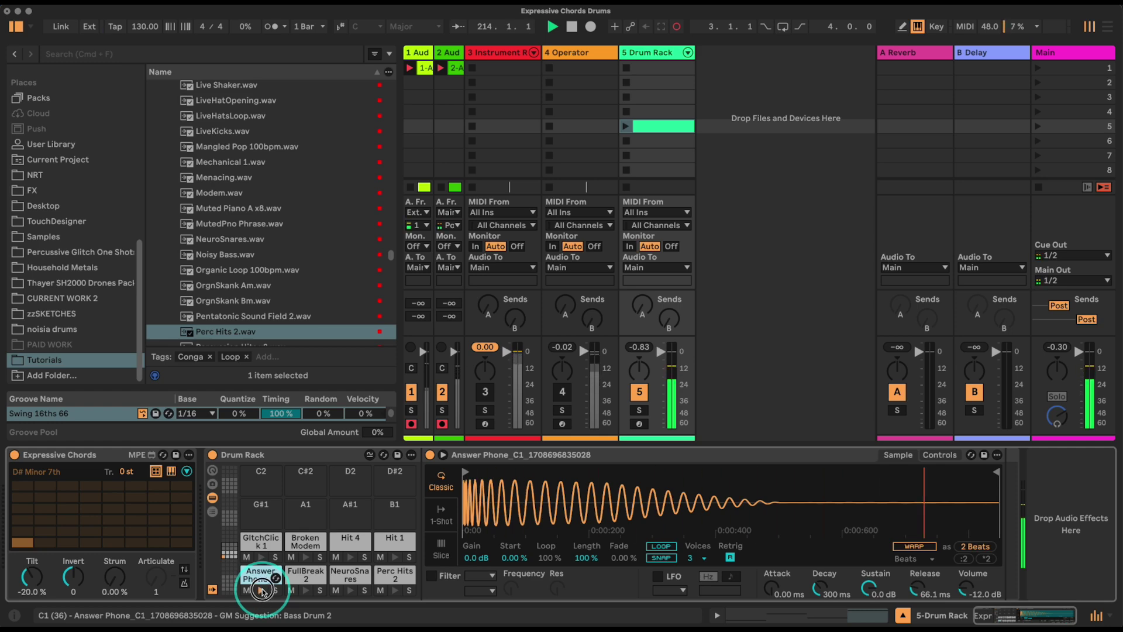
Step: Switch the FullBreak 2 pad's sample to Slice mode and audition the pad
left_click(305, 591)
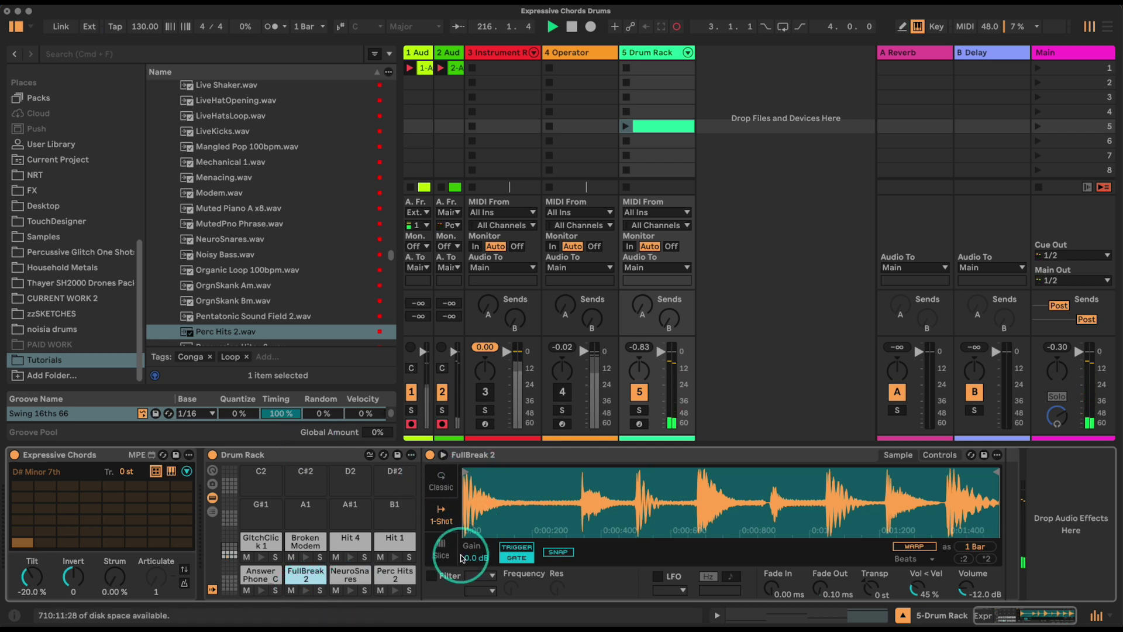
left_click(446, 552)
left_click(305, 591)
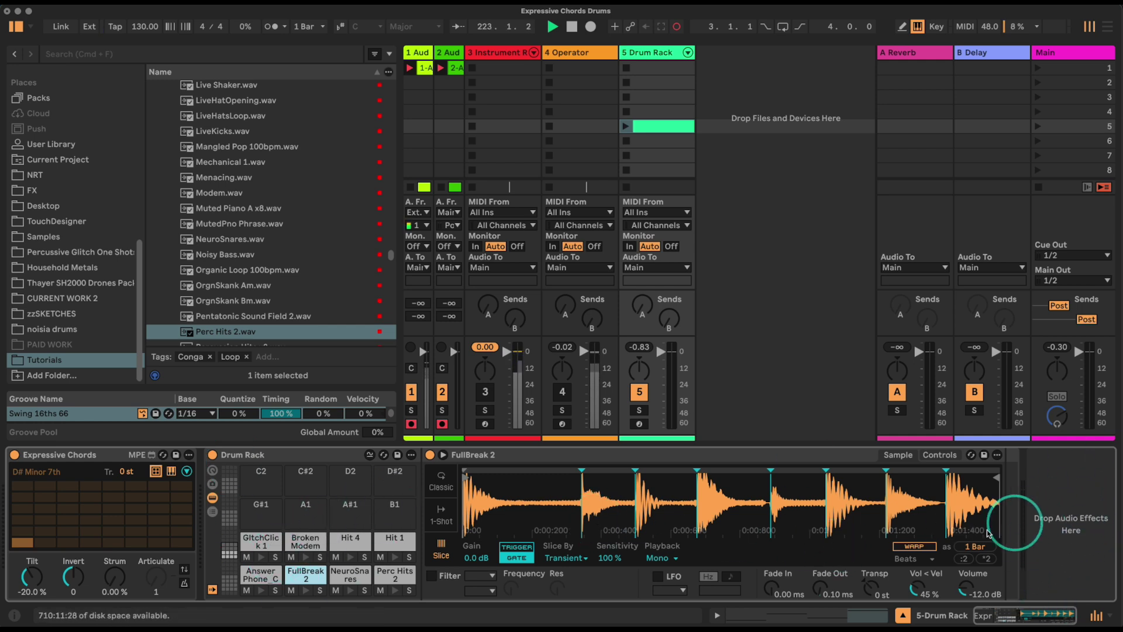
Step: Show the Drum Rack's chain list, set the FullBreak 2 chain's Play note to C1 and audition the chain
left_click(213, 514)
left_click(212, 551)
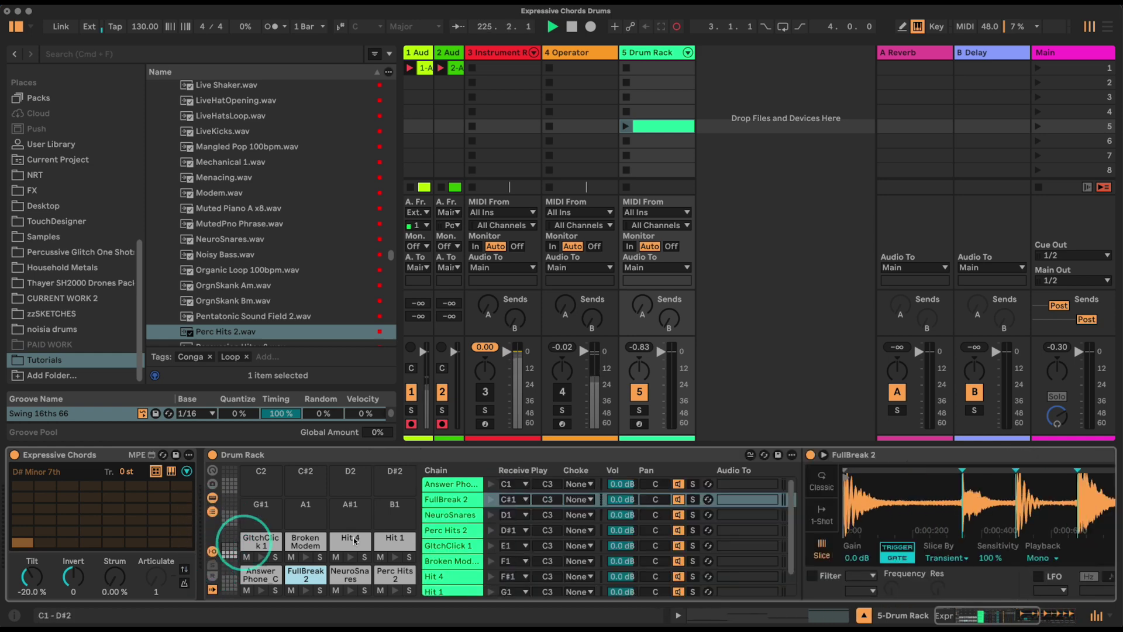
left_click(553, 499)
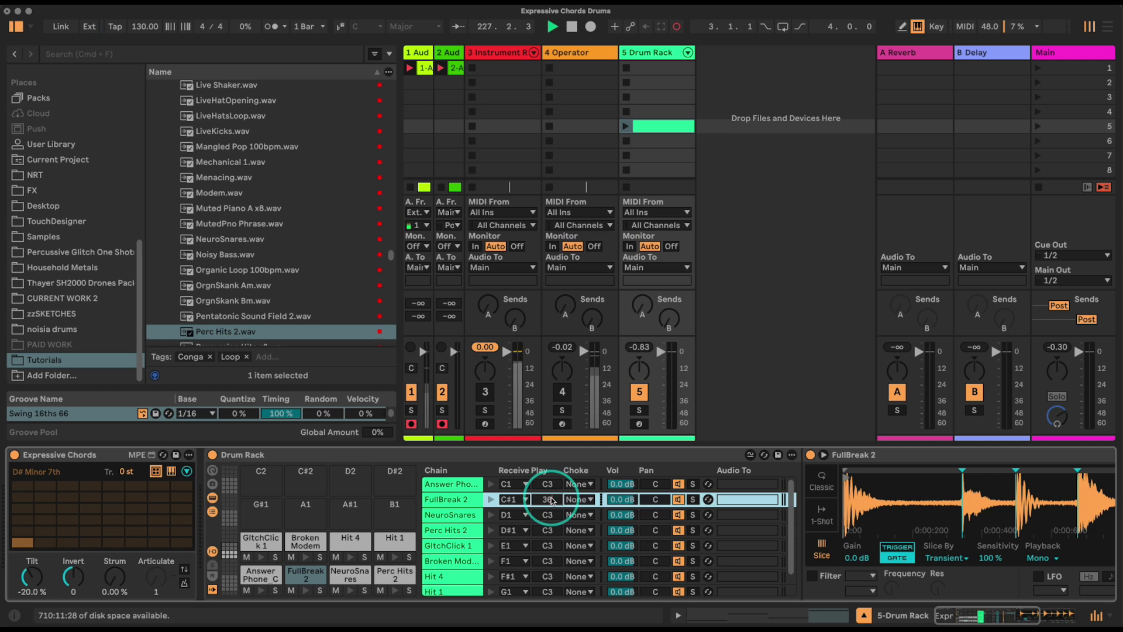
left_click_drag(552, 501, 552, 515)
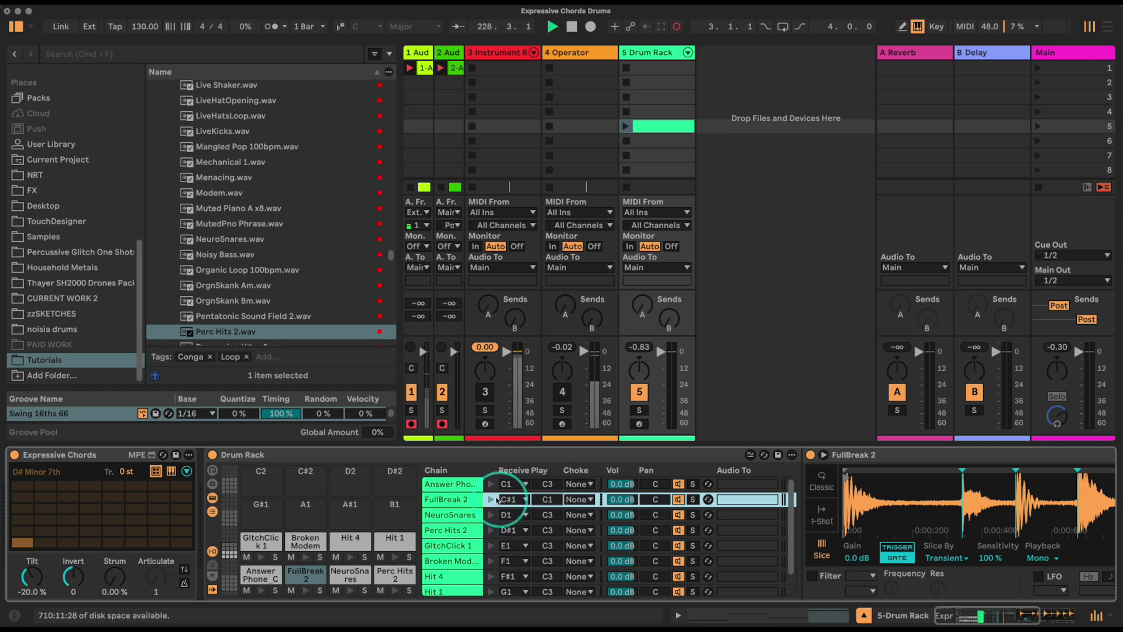
left_click(490, 500)
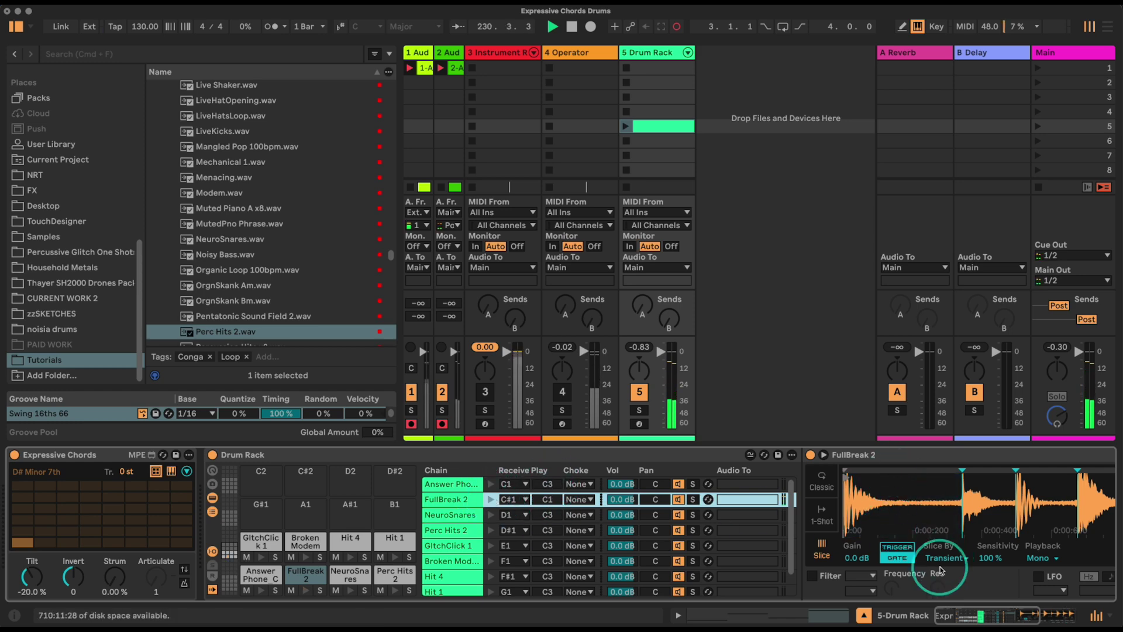
Step: Insert a Random MIDI effect before FullBreak 2's sampler, with Chance at 100% and Mode set to Alt
left_click_drag(964, 612, 989, 612)
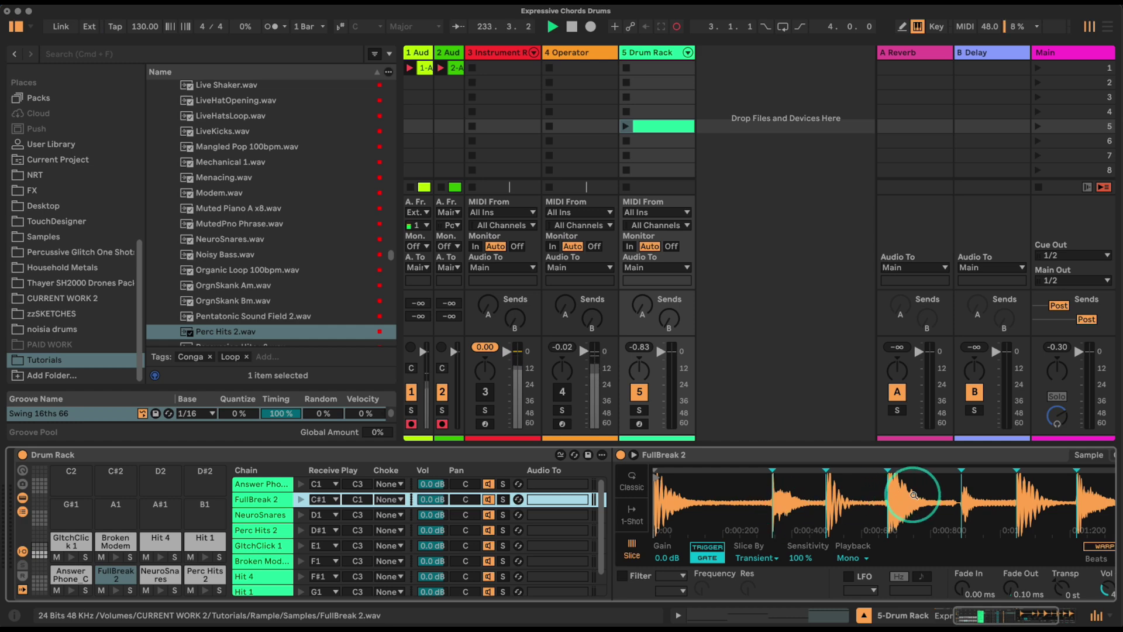
scroll(76, 237, "up", 2)
scroll(76, 237, "up", 5)
left_click(55, 188)
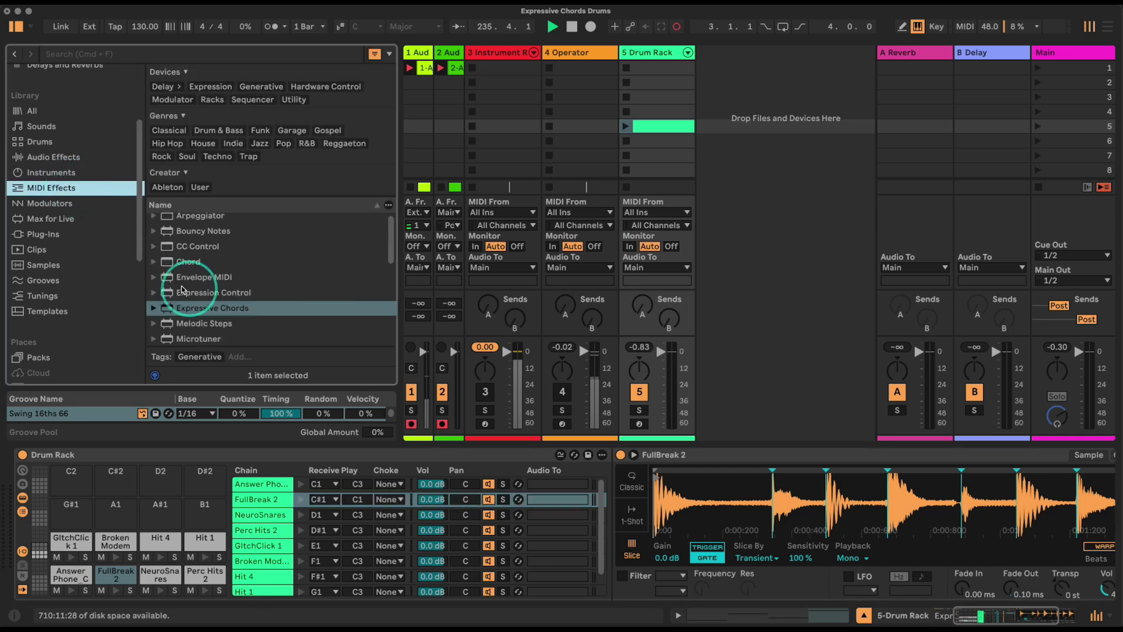
scroll(182, 287, "down", 5)
left_click_drag(175, 272, 636, 410)
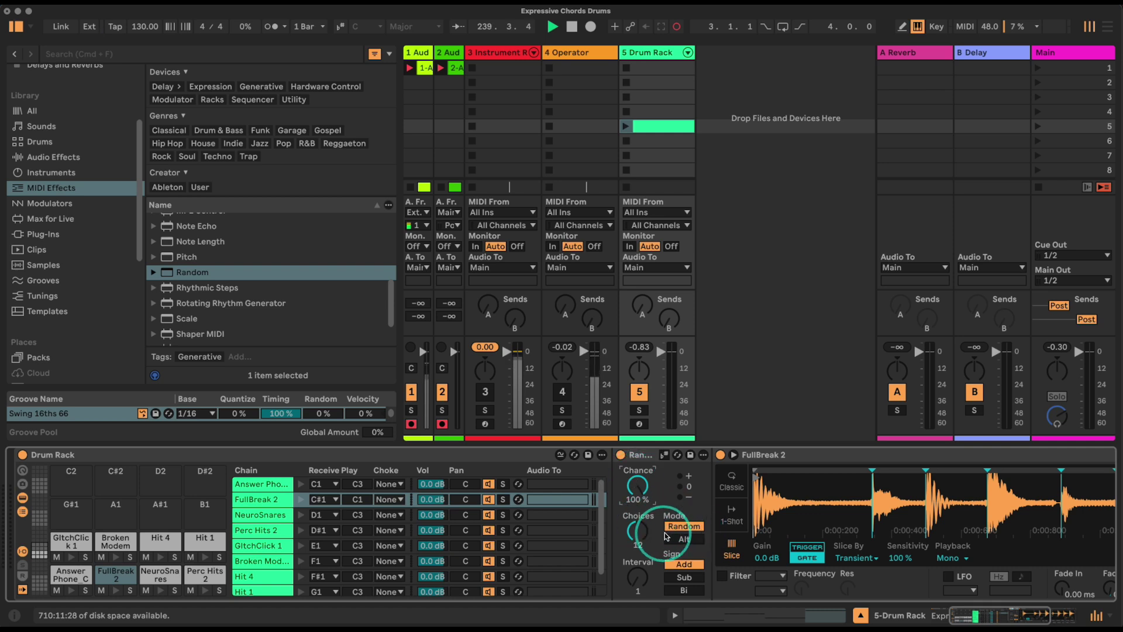
left_click(685, 539)
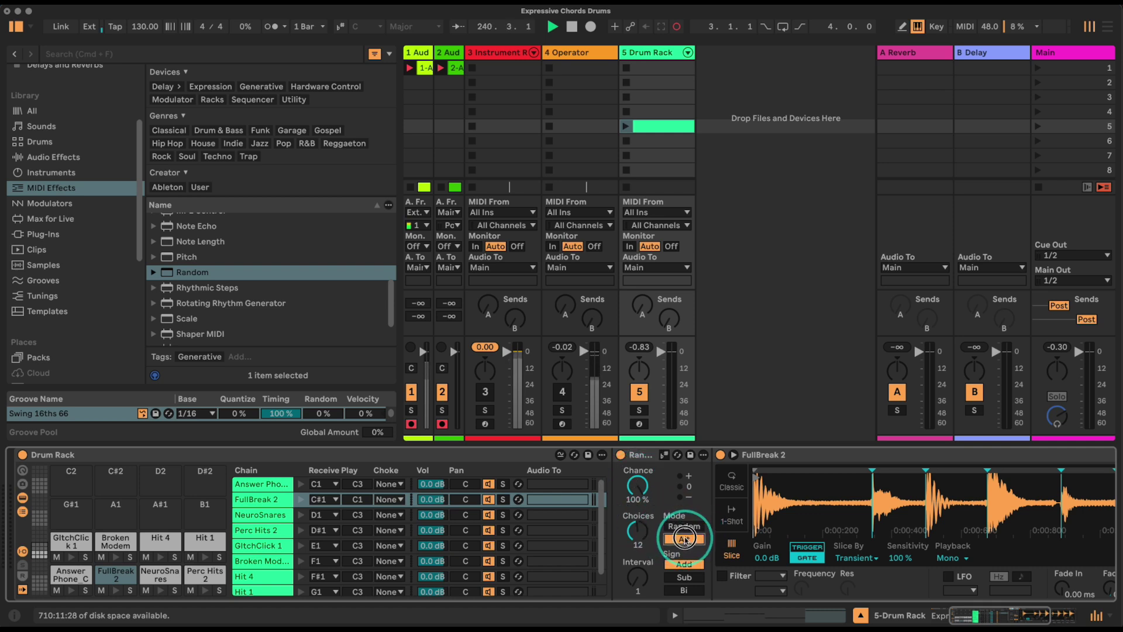
Step: Set Random's Choices to 8 and audition the FullBreak 2 chain to hear its slices alternate
left_click(1016, 612)
left_click(173, 509)
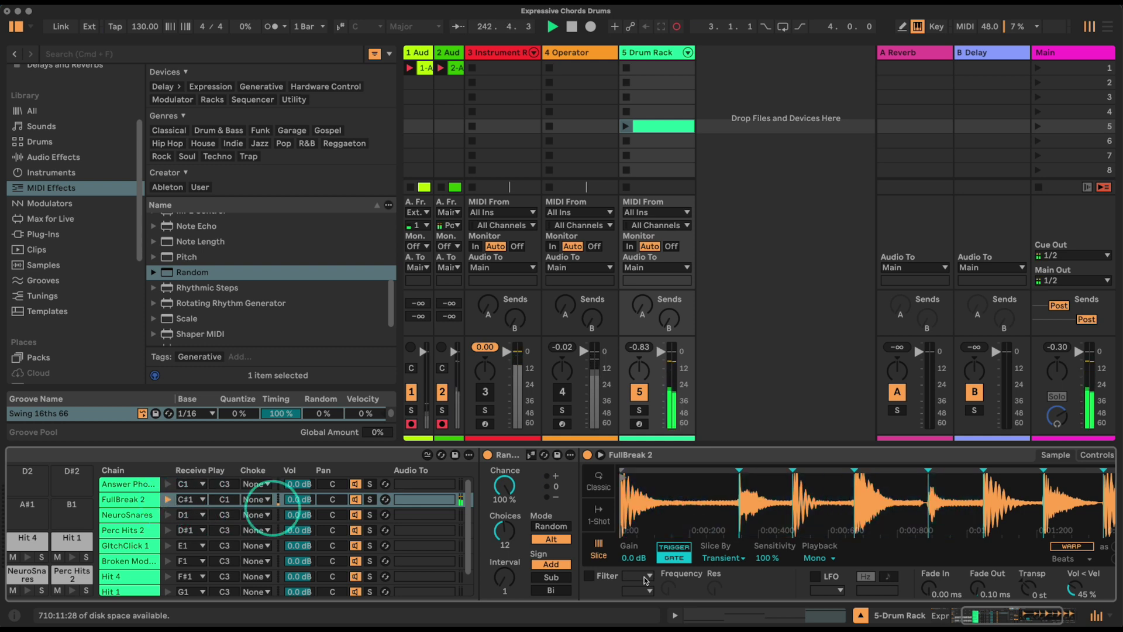
left_click(1017, 612)
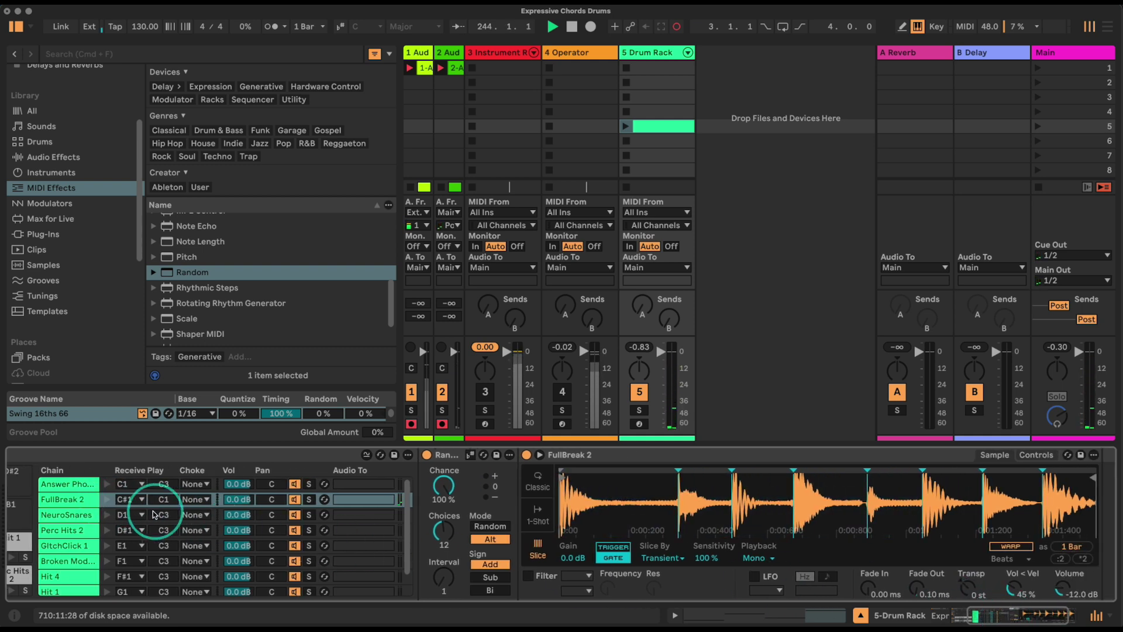
left_click(108, 499)
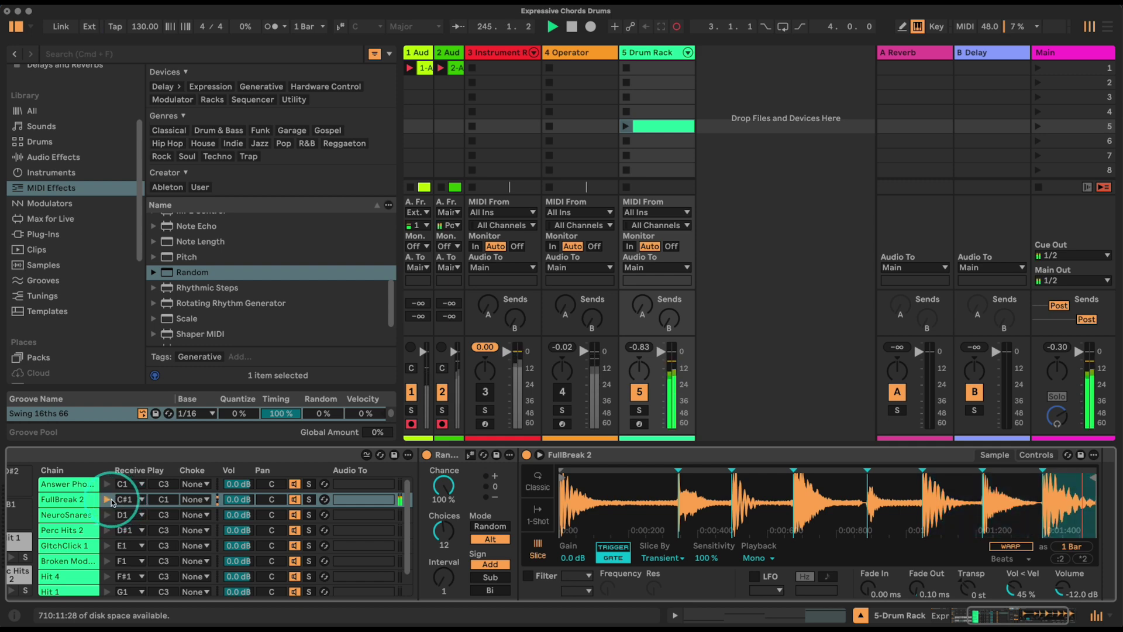
left_click(447, 530)
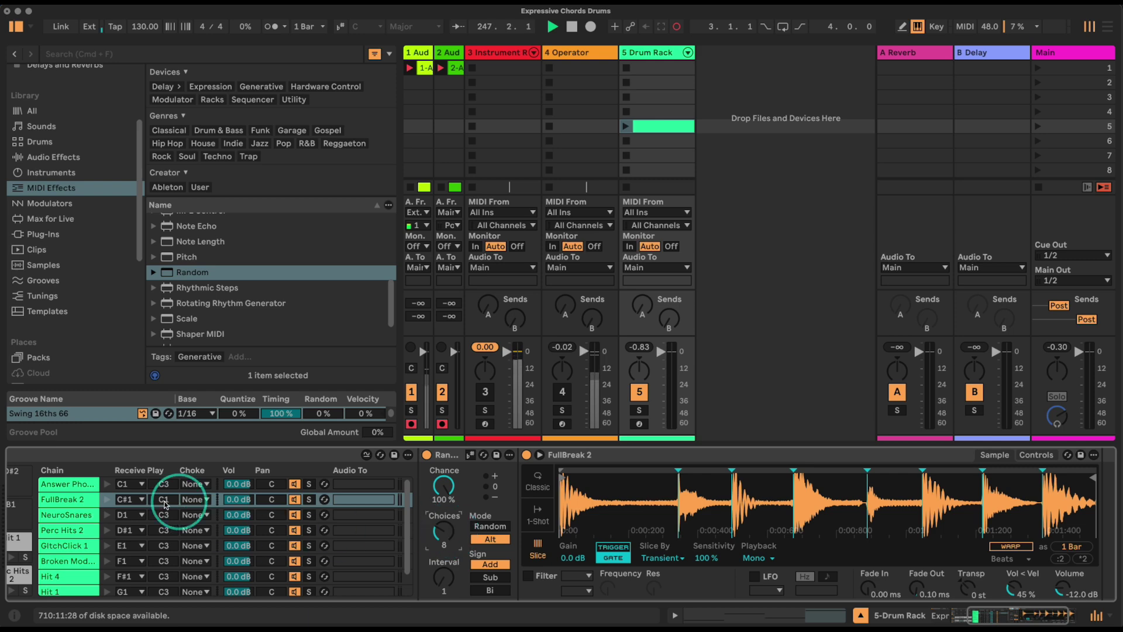
left_click(104, 500)
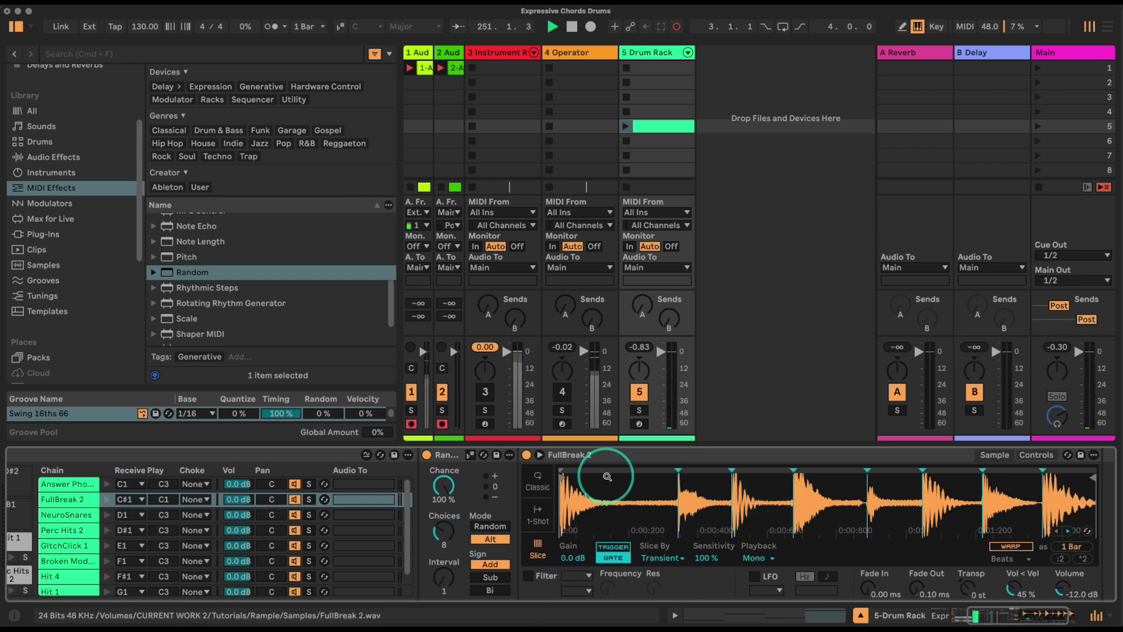
Step: Warp the FullBreak 2 sample in Texture mode, transpose it by +7 st and stretch its timing with the *2 option
mouse_move(1036, 614)
left_mouse_down()
mouse_move(1022, 611)
mouse_move(1034, 613)
left_mouse_up()
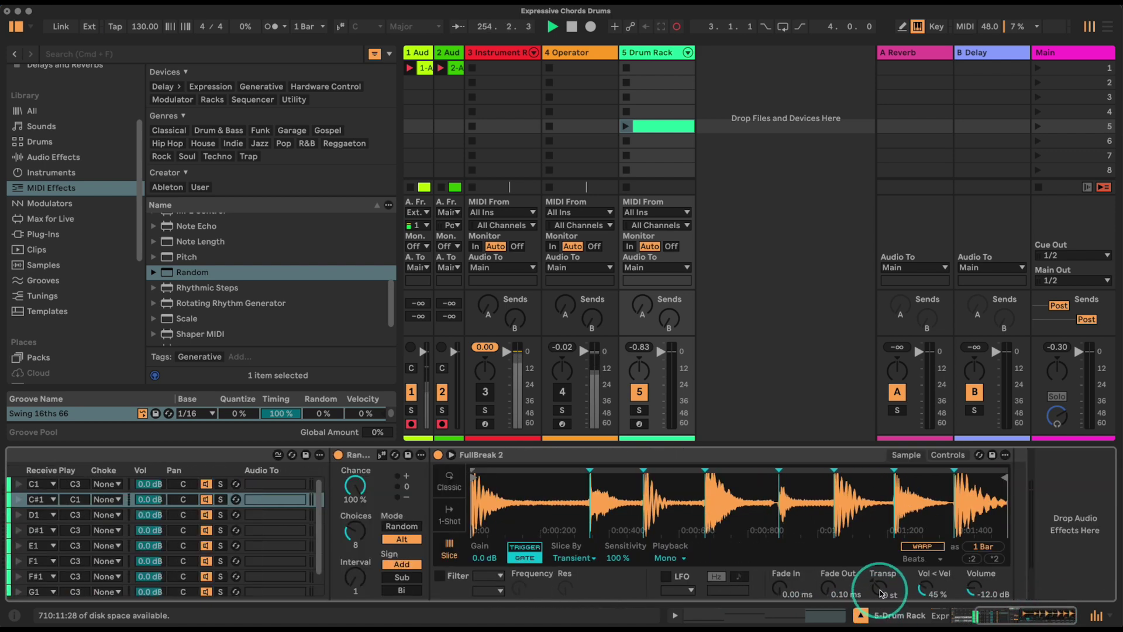
left_click(922, 547)
left_click(927, 560)
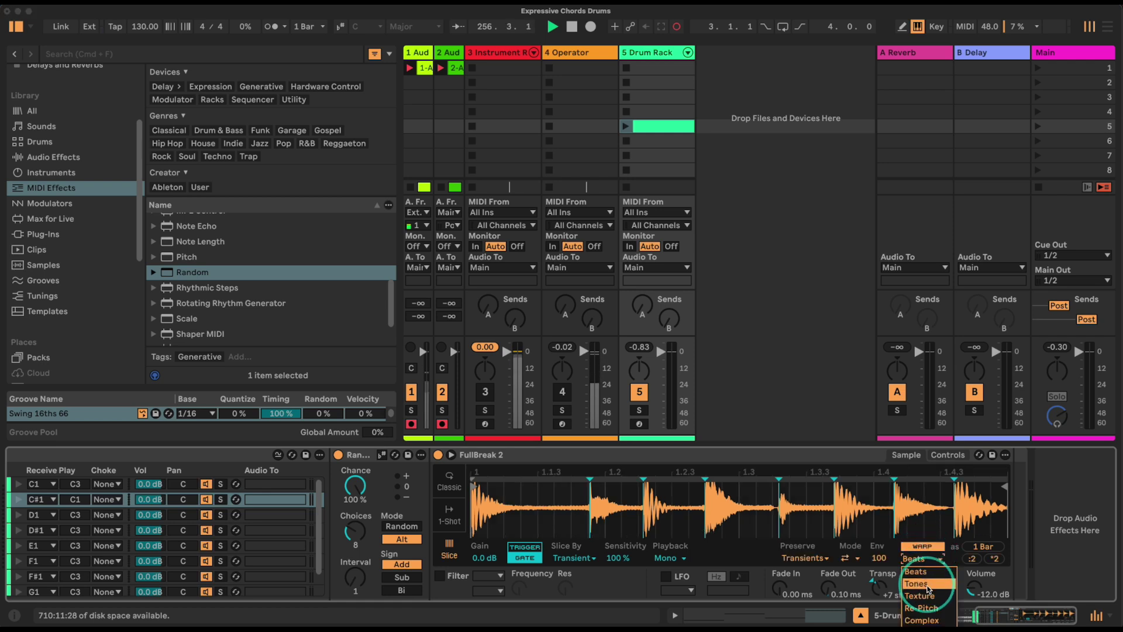
left_click(919, 595)
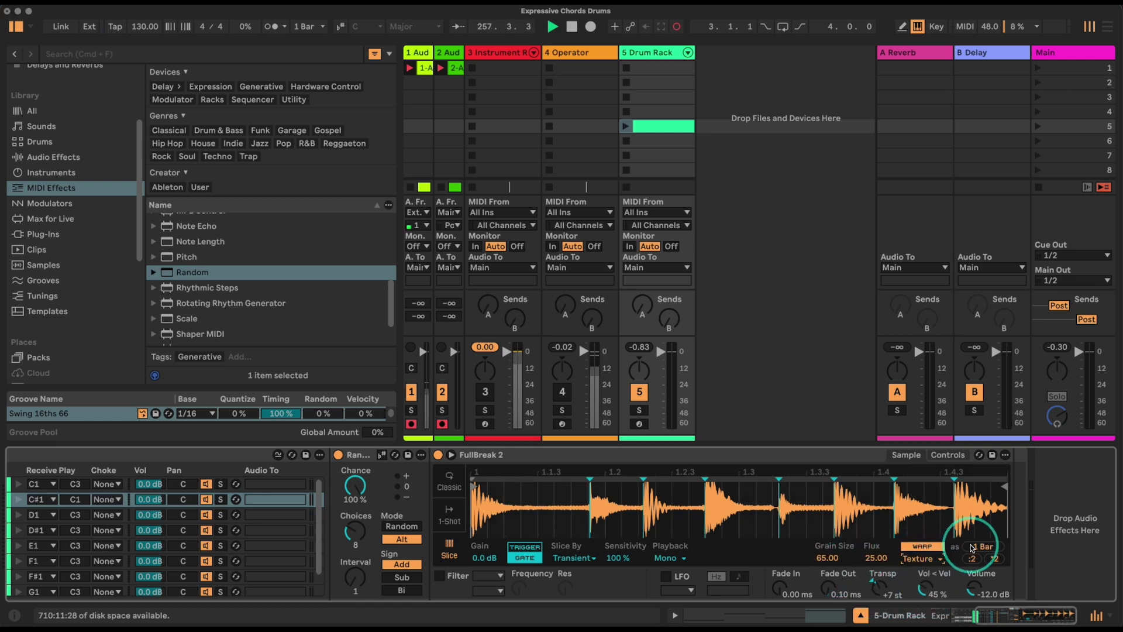
left_click(995, 558)
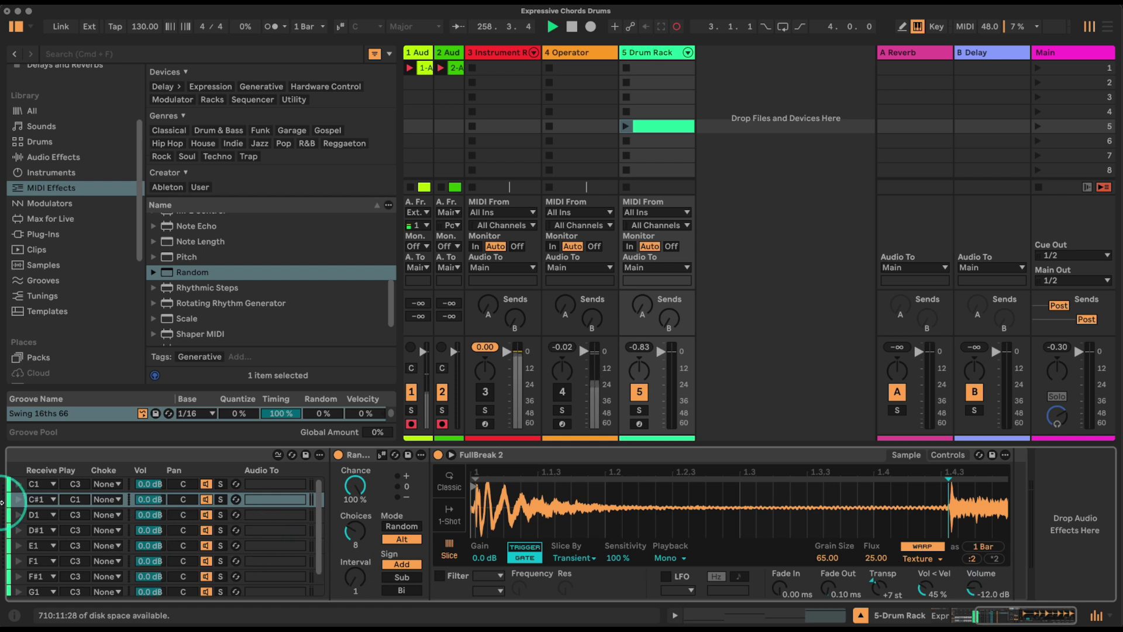
Step: Audition the FullBreak 2 chain and the NeuroSnares chain in the Drum Rack
left_click(18, 500)
left_click(18, 500)
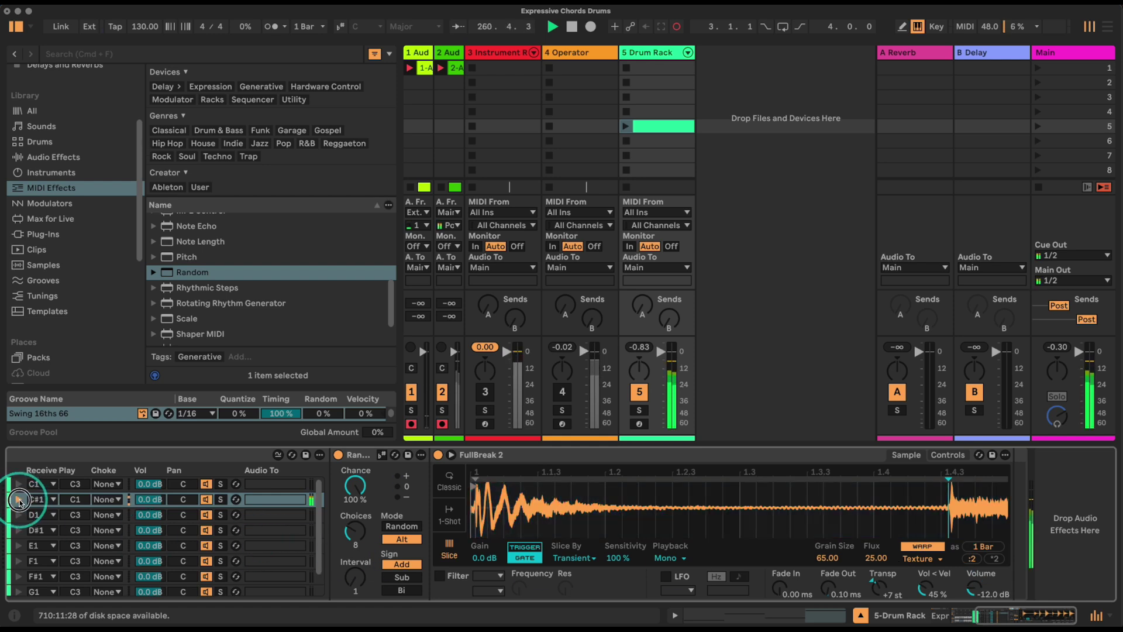
left_click(1011, 613)
left_click_drag(1012, 613, 979, 616)
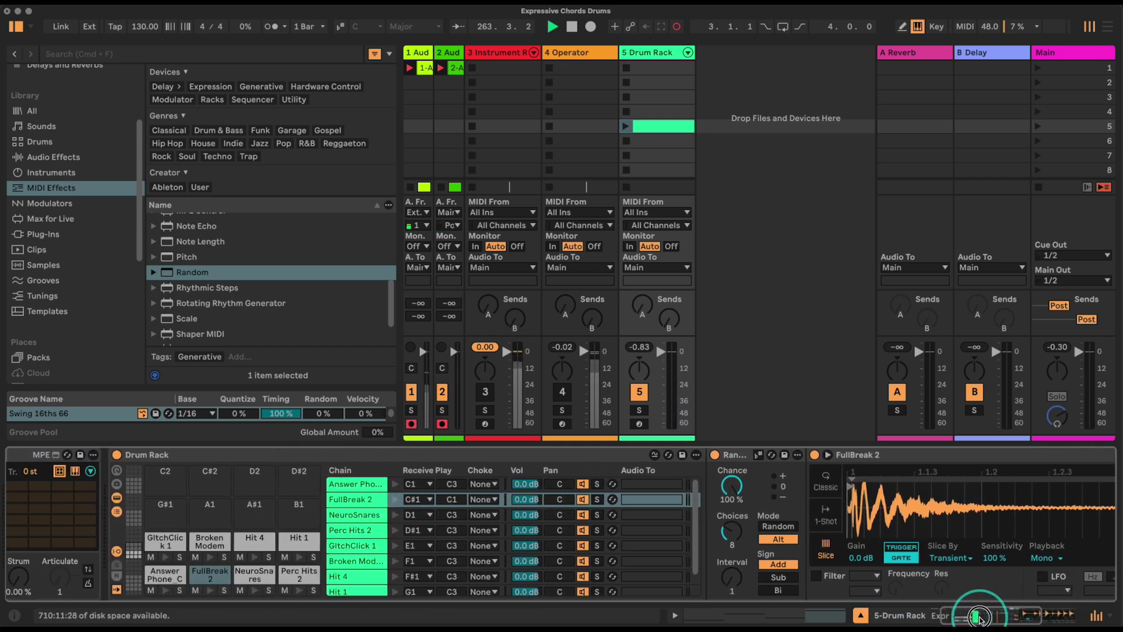
left_click(353, 516)
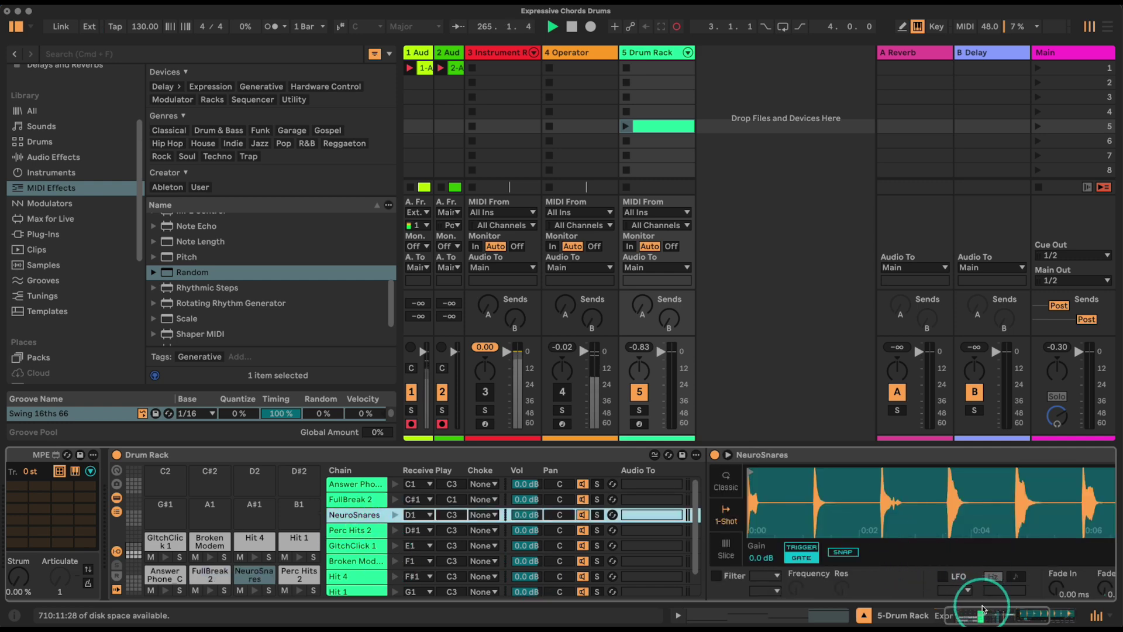
left_click(394, 516)
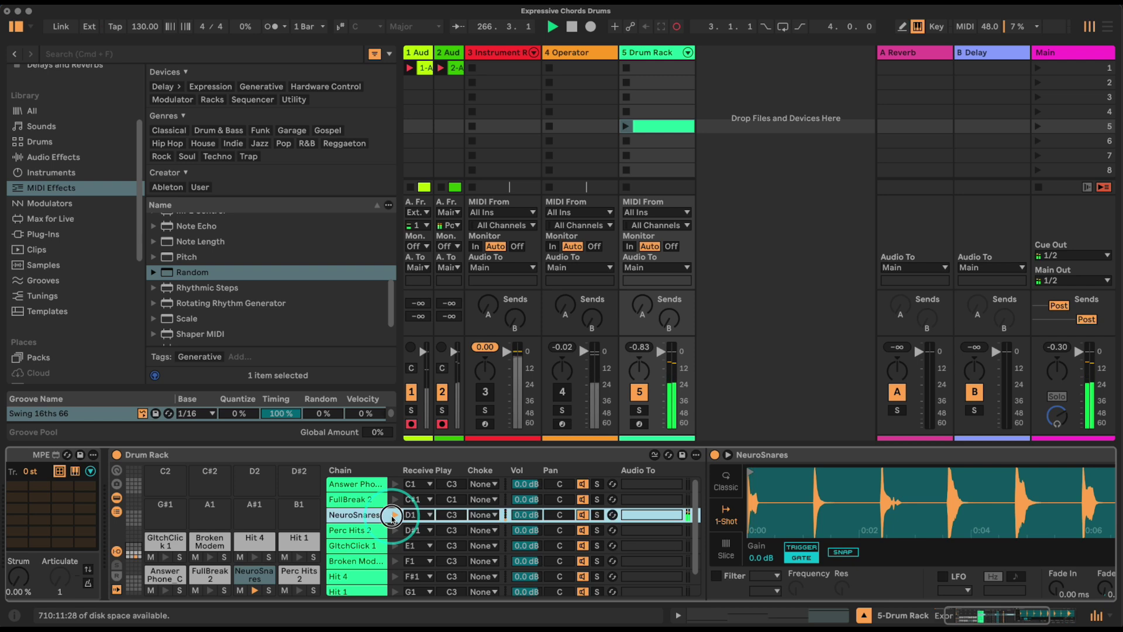
Step: Switch Perc Hits 2 to Slice mode and insert a Random MIDI effect before its sampler, with Chance at 100% and Choices at 8
left_click(348, 531)
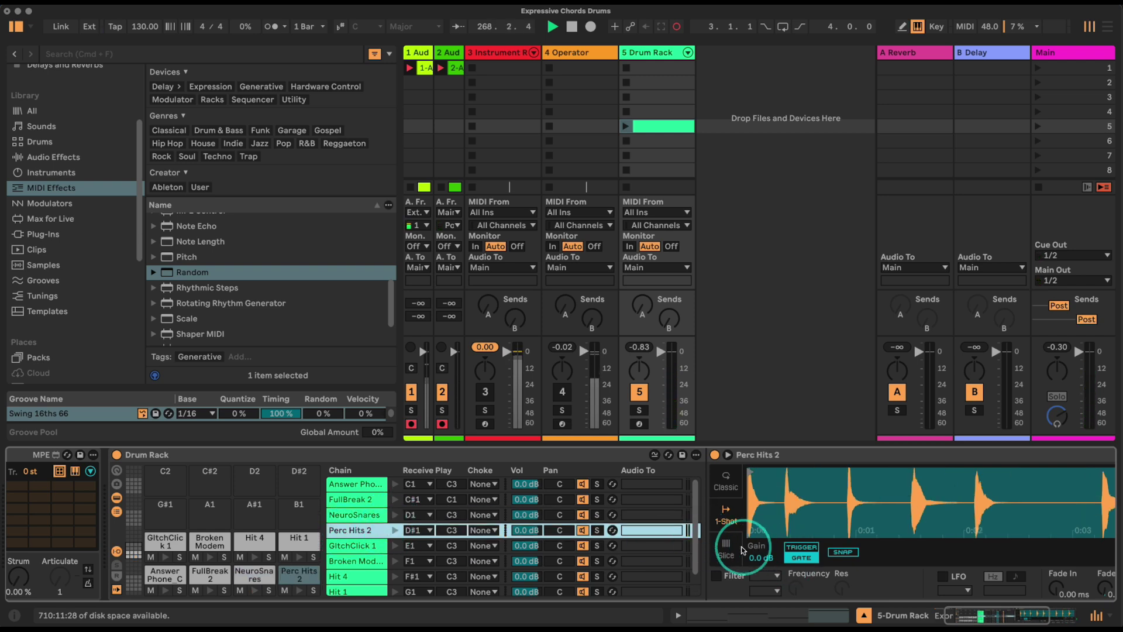
left_click(726, 549)
left_click(980, 616)
left_click_drag(981, 616, 1018, 614)
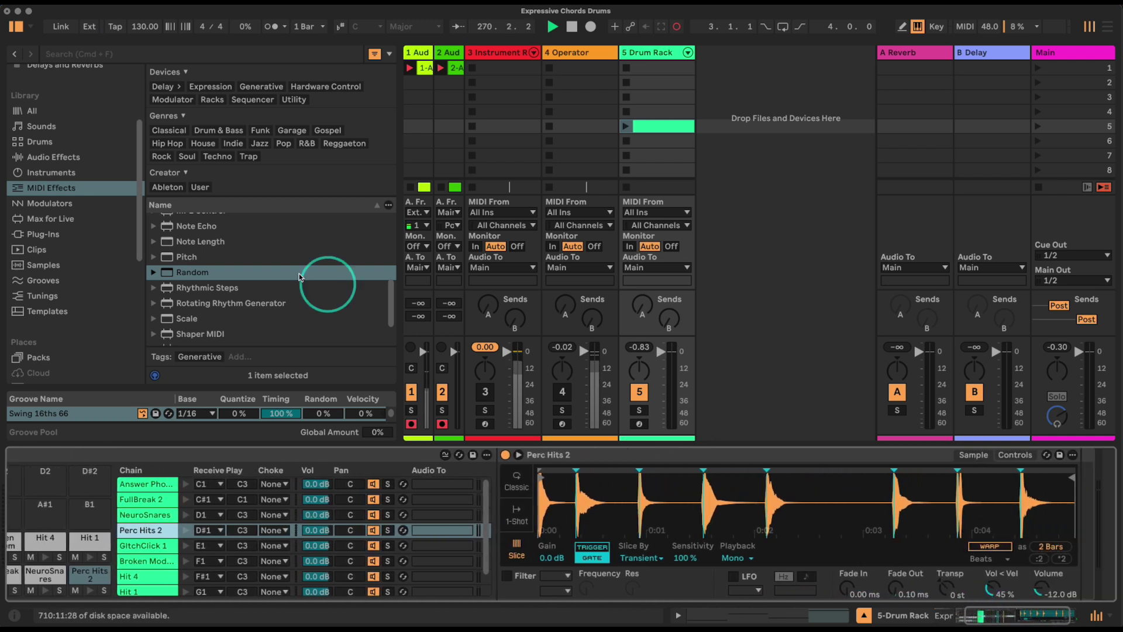
left_click(207, 272)
left_click_drag(473, 433, 514, 476)
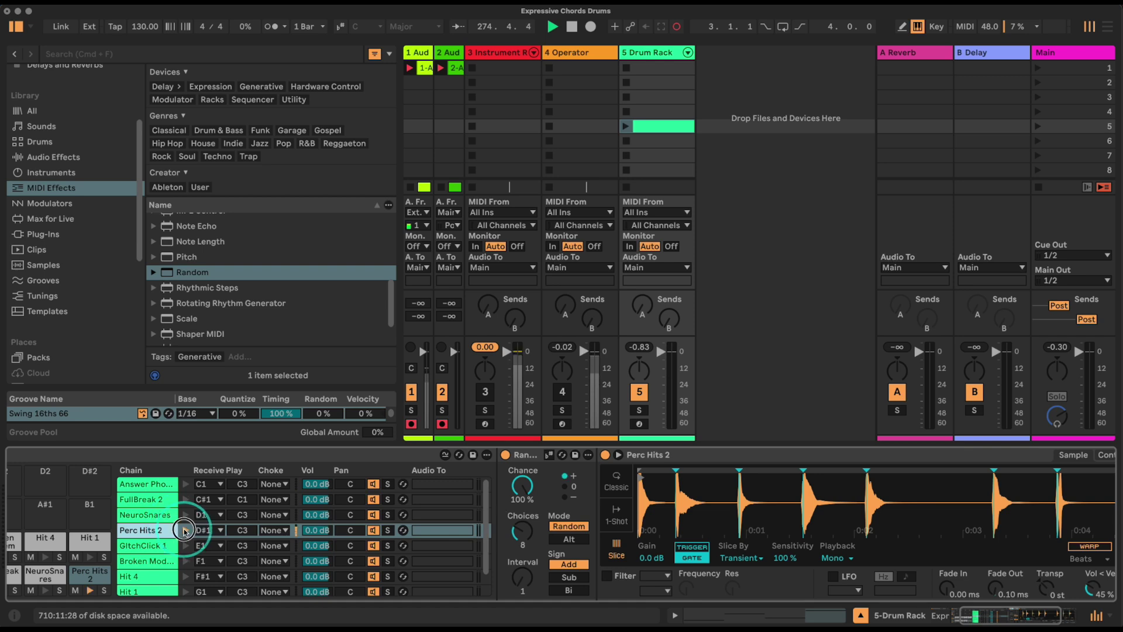
Step: Set the Perc Hits 2 chain's Play note to C1 and audition its slices
left_click(242, 531)
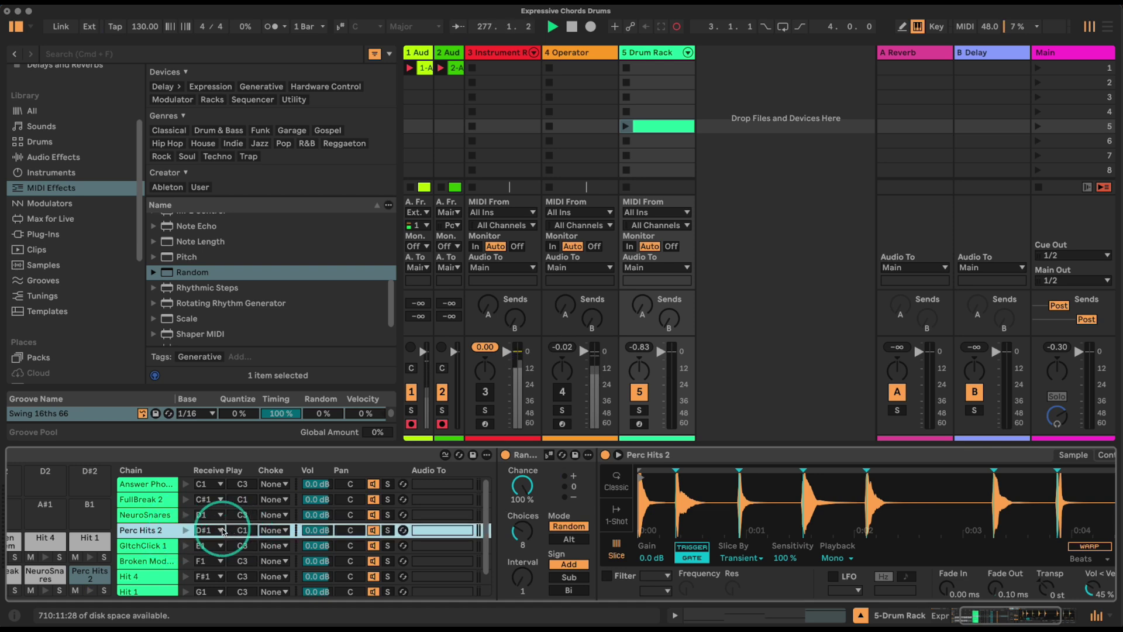
left_click(186, 531)
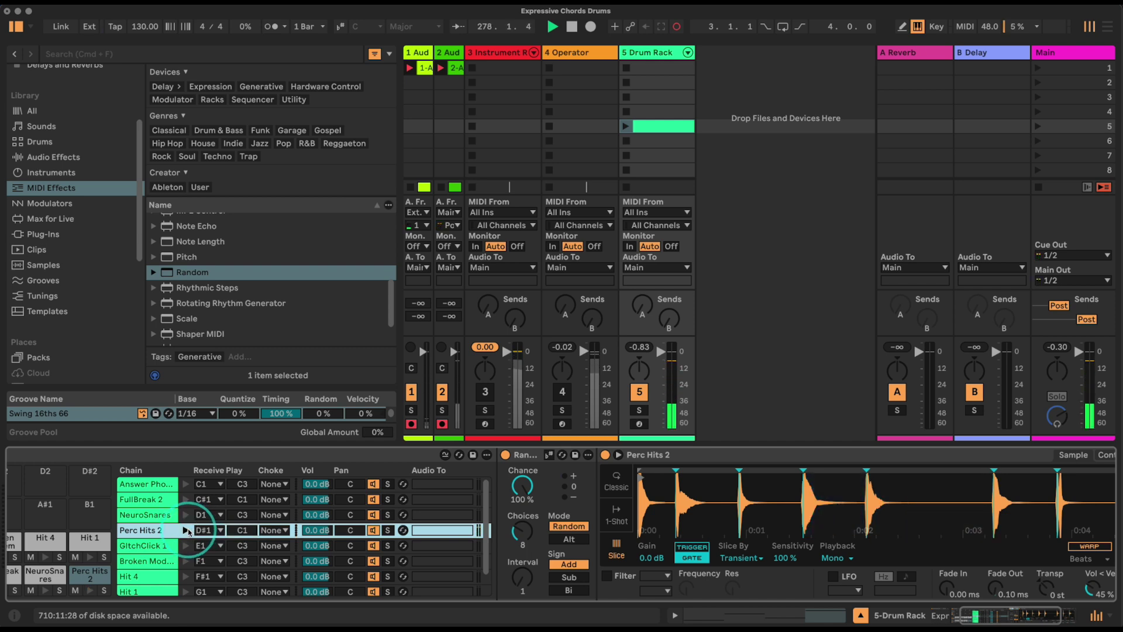
left_click(186, 530)
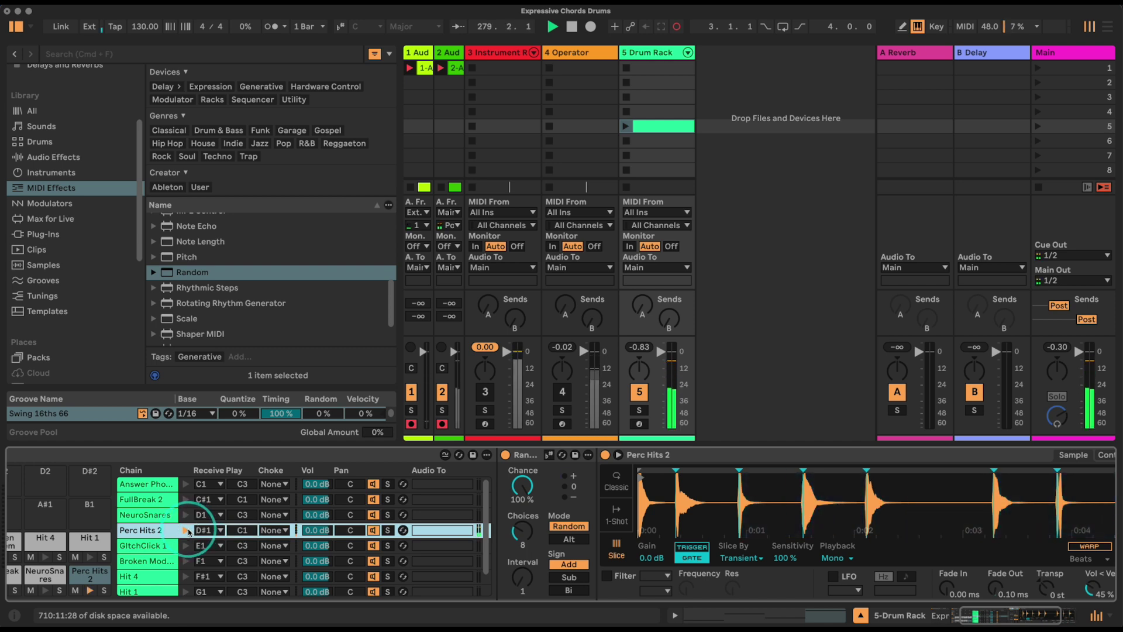
Step: Set the Choices of Perc Hits 2's Random effect to 7 and audition the chain
left_click(523, 532)
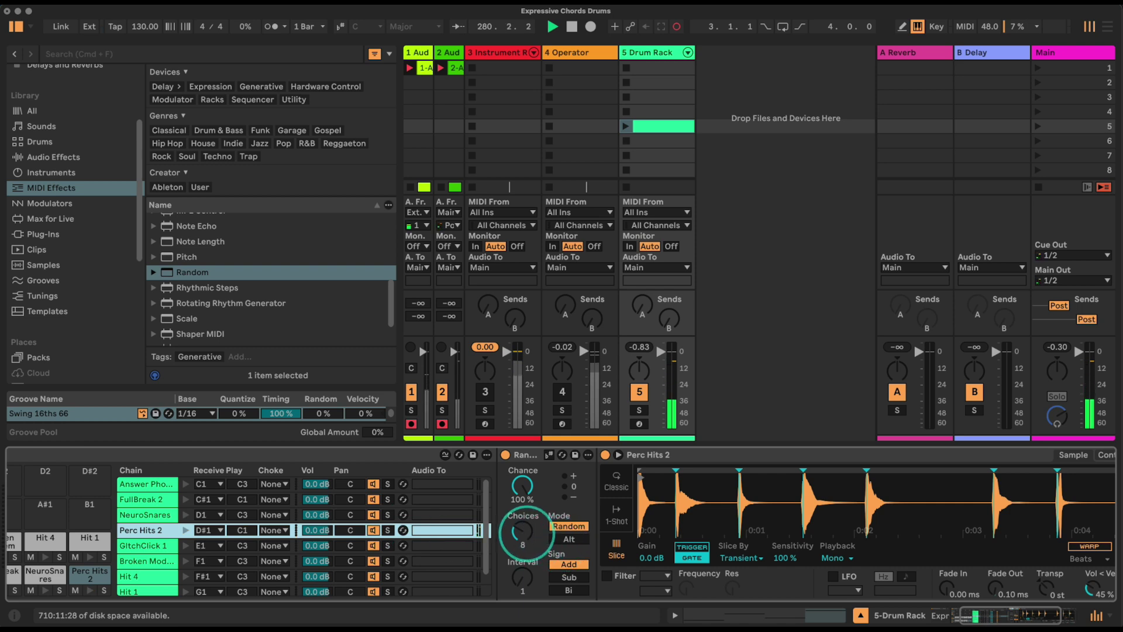
left_click_drag(523, 532, 534, 538)
left_click(189, 625)
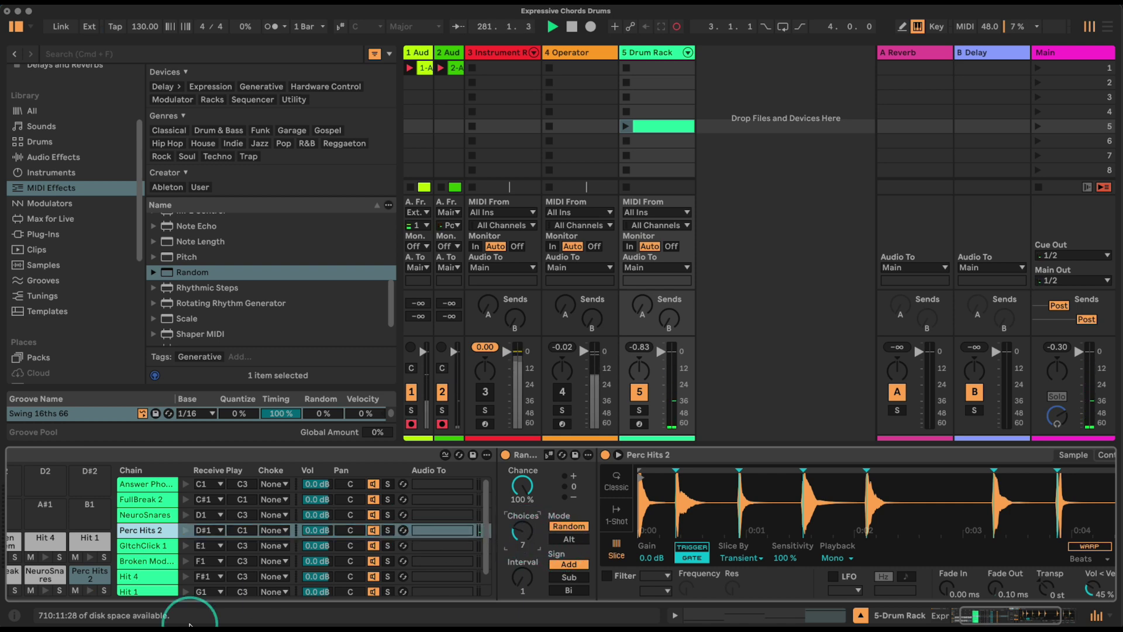
left_click(185, 530)
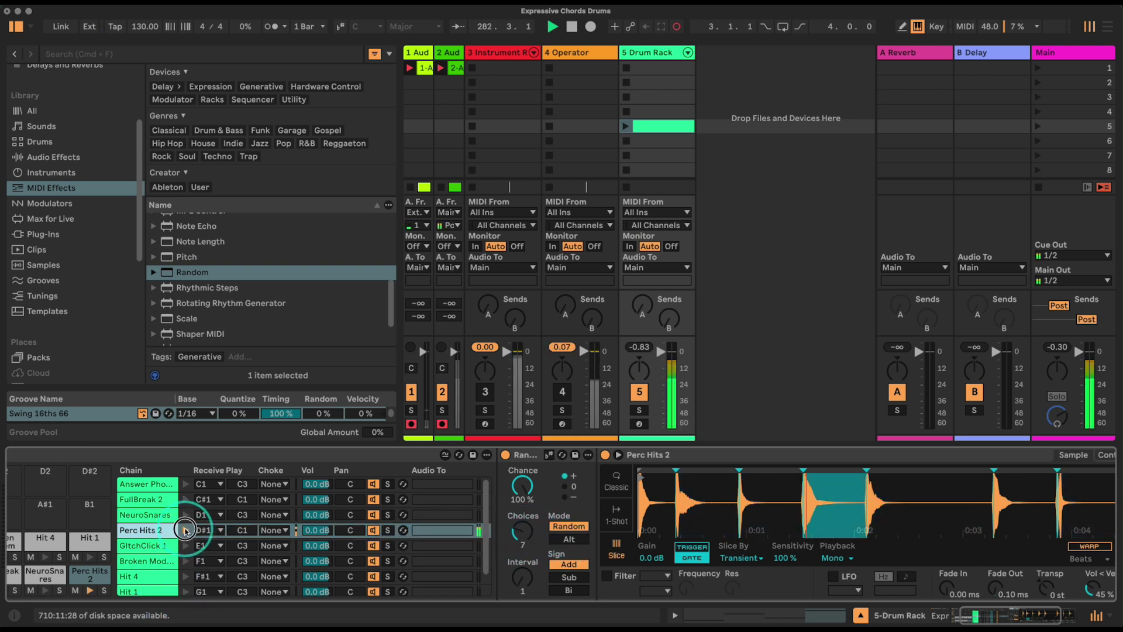
Step: Switch GlitchClick 1 to Slice mode and insert a Random MIDI effect before its sampler, with Chance at 100% and Choices at 7
left_click(1007, 608)
left_click_drag(1007, 613, 996, 613)
left_click(278, 559)
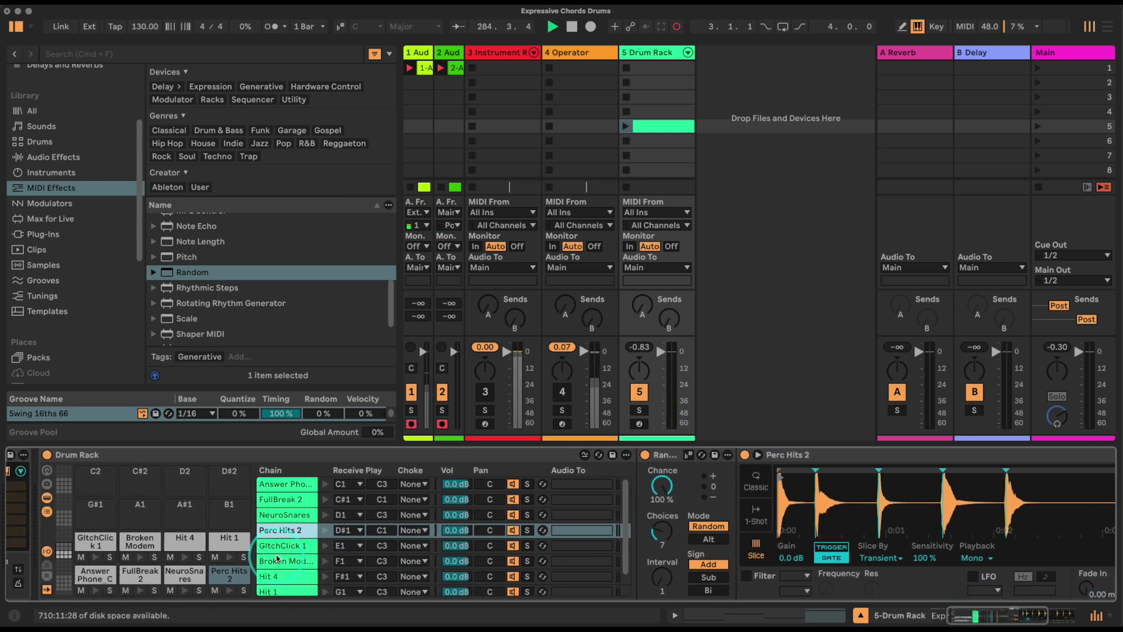
left_click(283, 546)
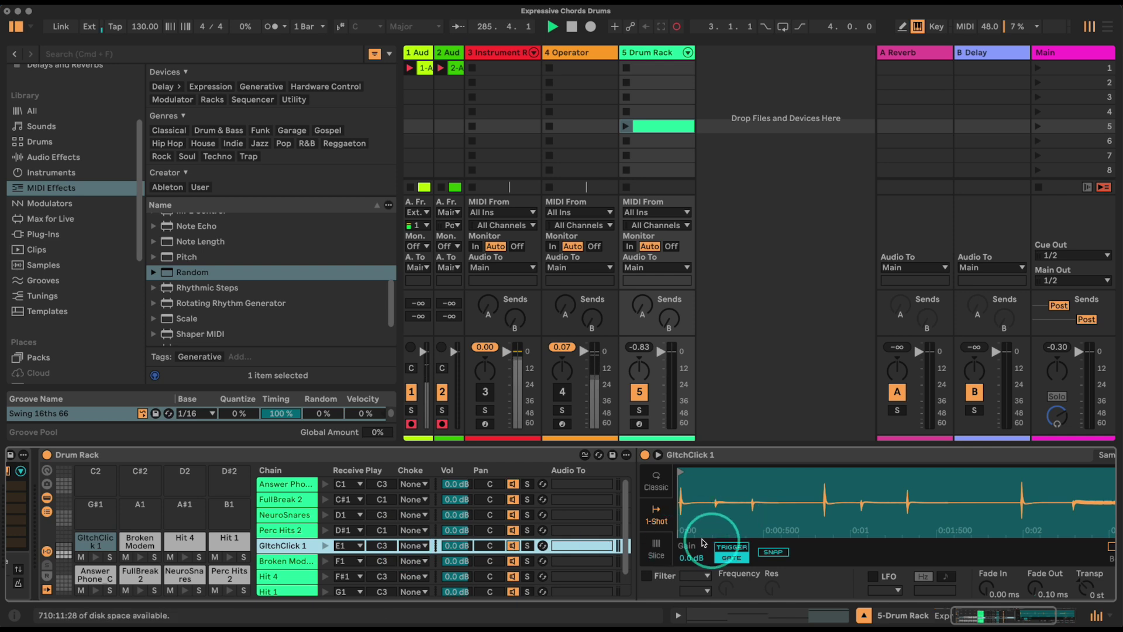
left_click(655, 547)
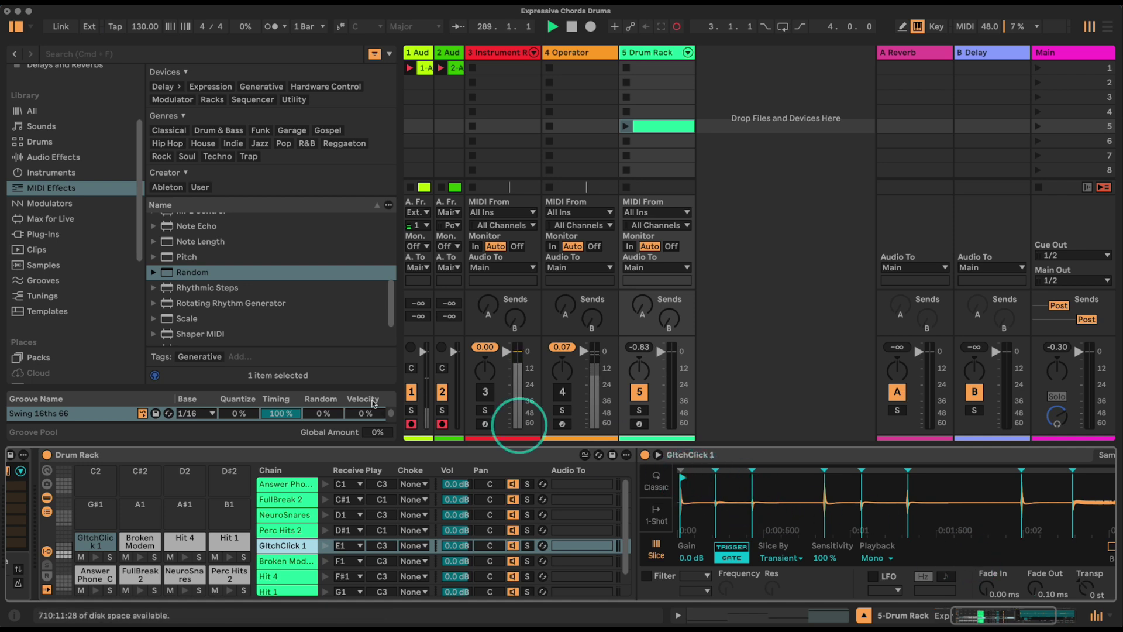
left_click(190, 272)
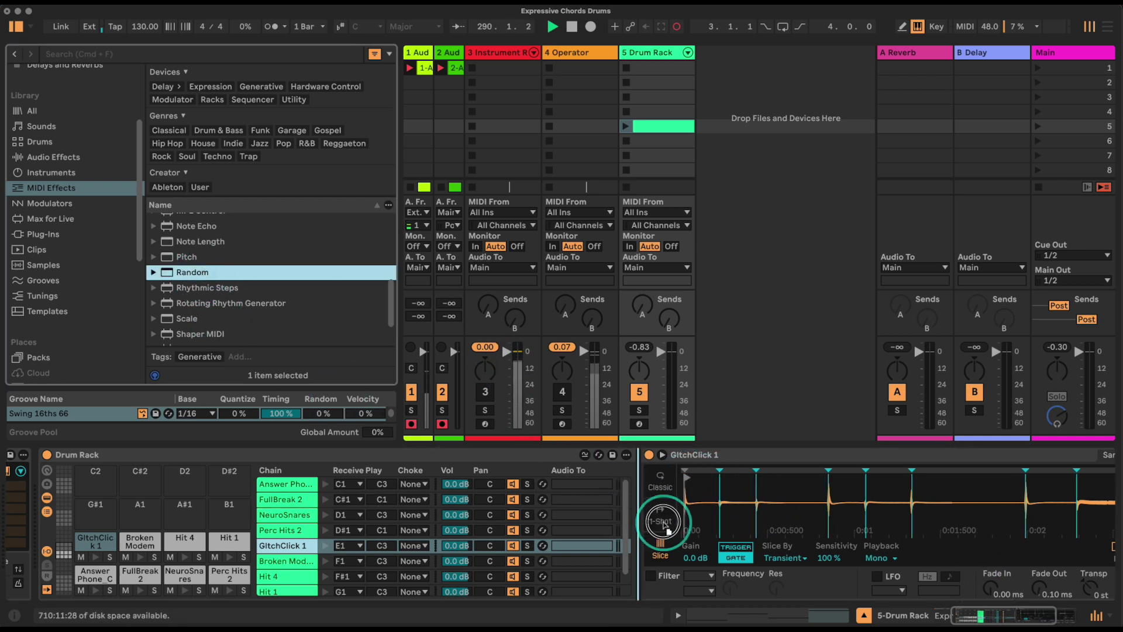
key("Return")
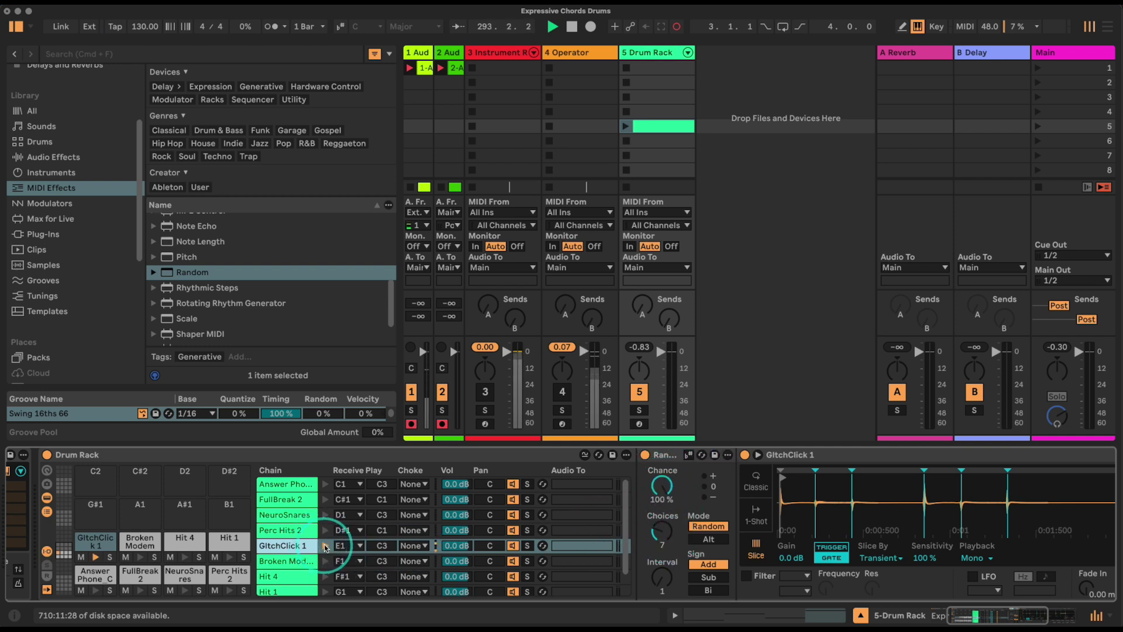
Step: Set the GlitchClick 1 chain's Play note to C1 and its sampler's Ran>Pan amount to 100%
left_click(390, 546)
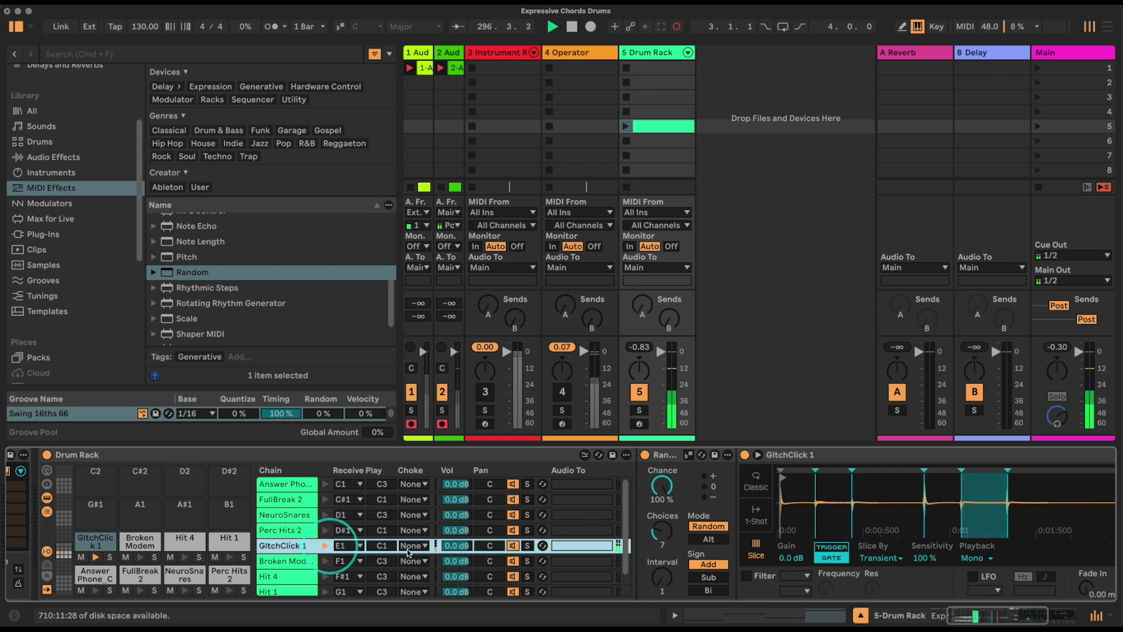
scroll(994, 597, "right", 10)
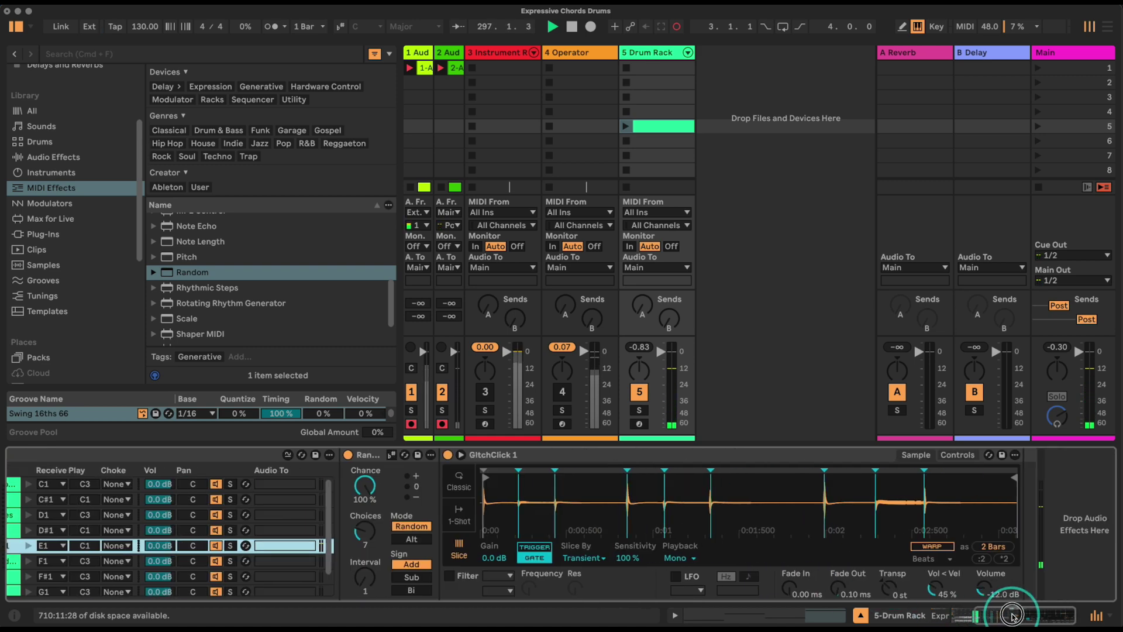
left_click(948, 455)
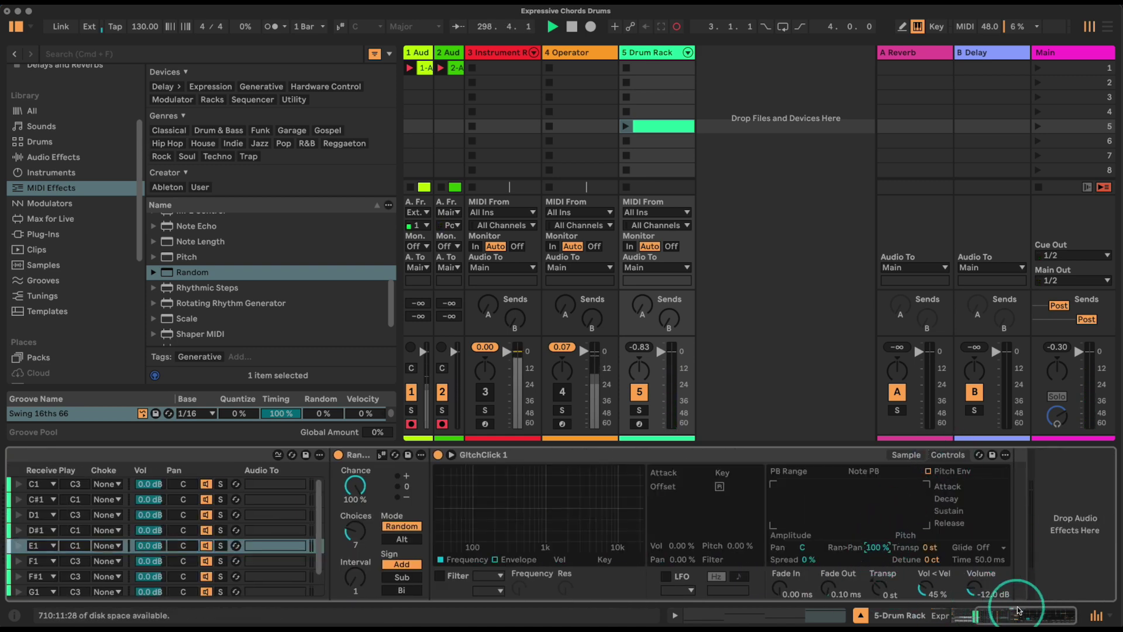
Step: Show the Broken Modem chain's sample waveform and audition the chain
scroll(1007, 602, "left", 10)
left_click(431, 565)
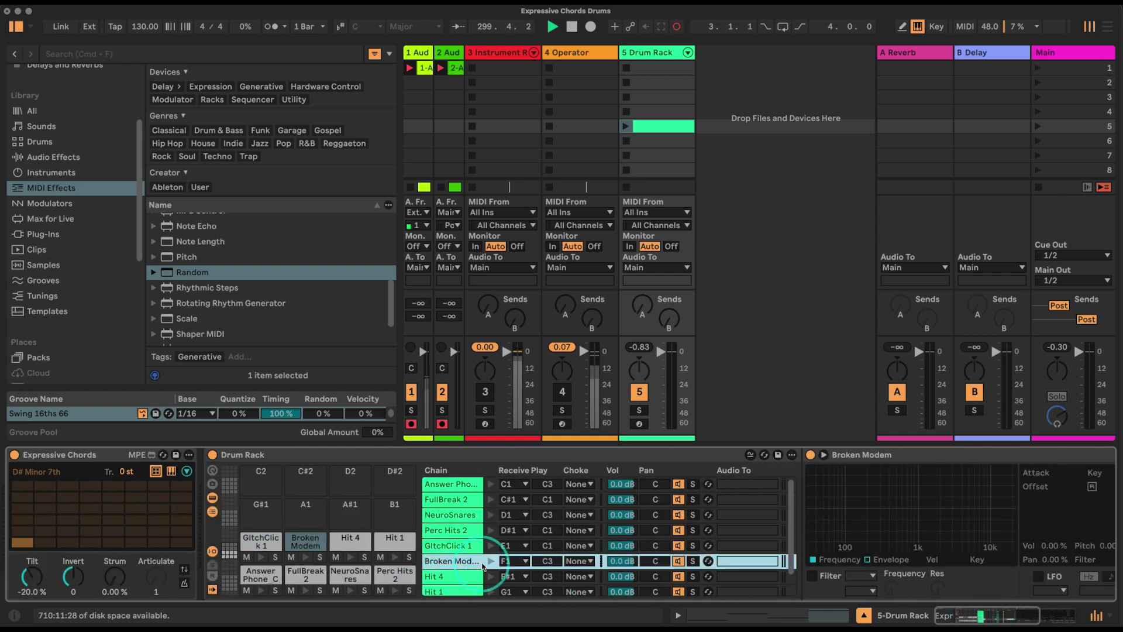
scroll(1027, 615, "right", 2)
scroll(1027, 615, "right", 3)
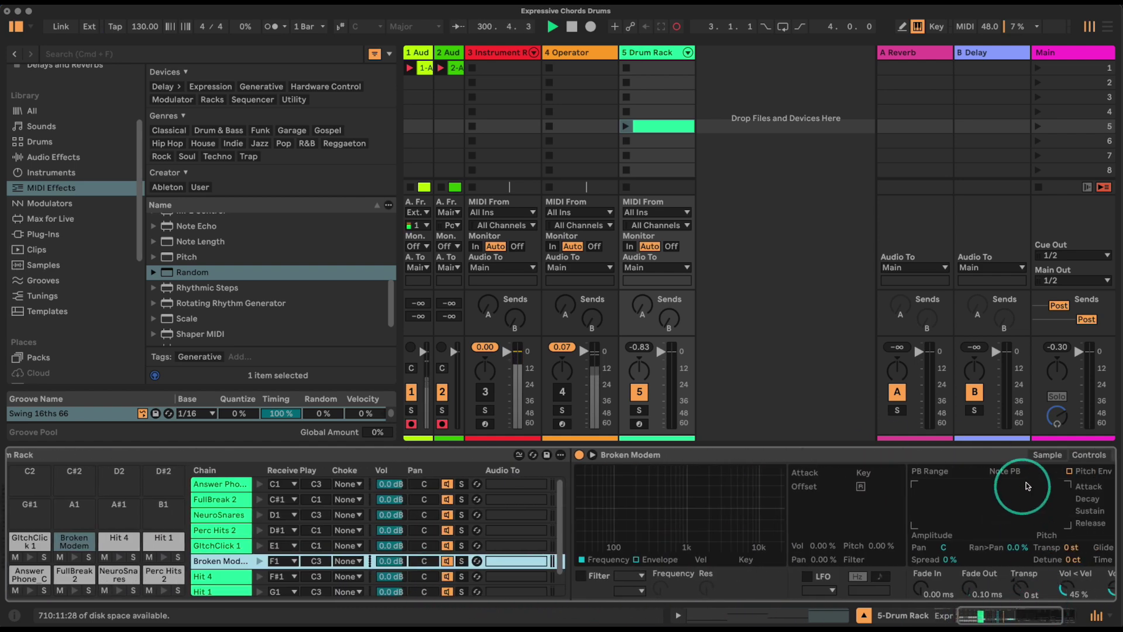
left_click(1047, 455)
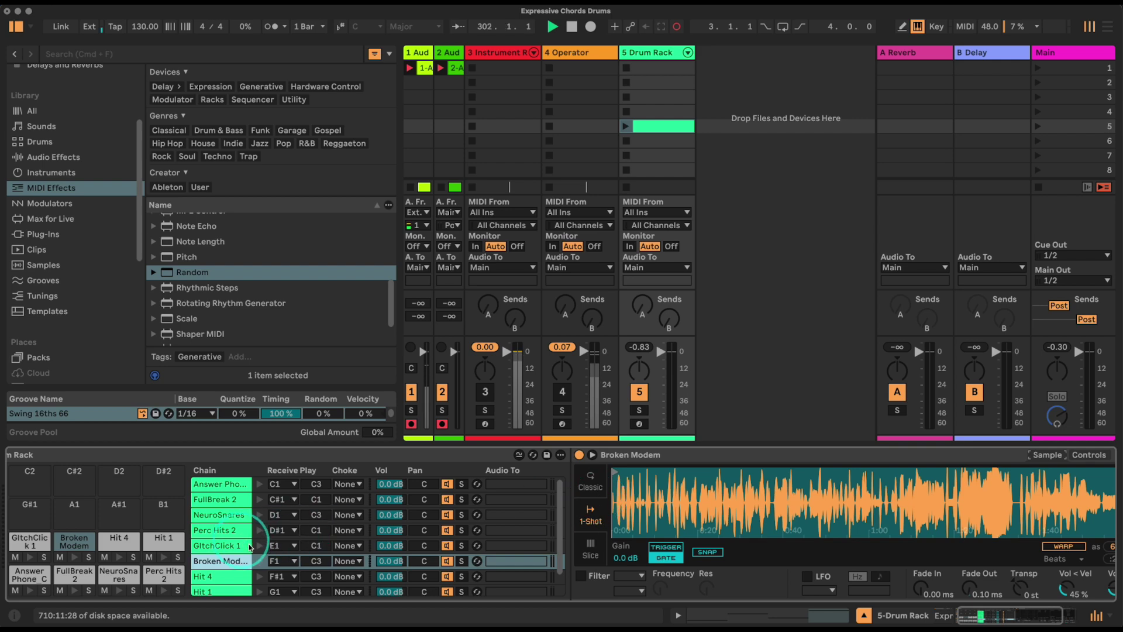
left_click(259, 560)
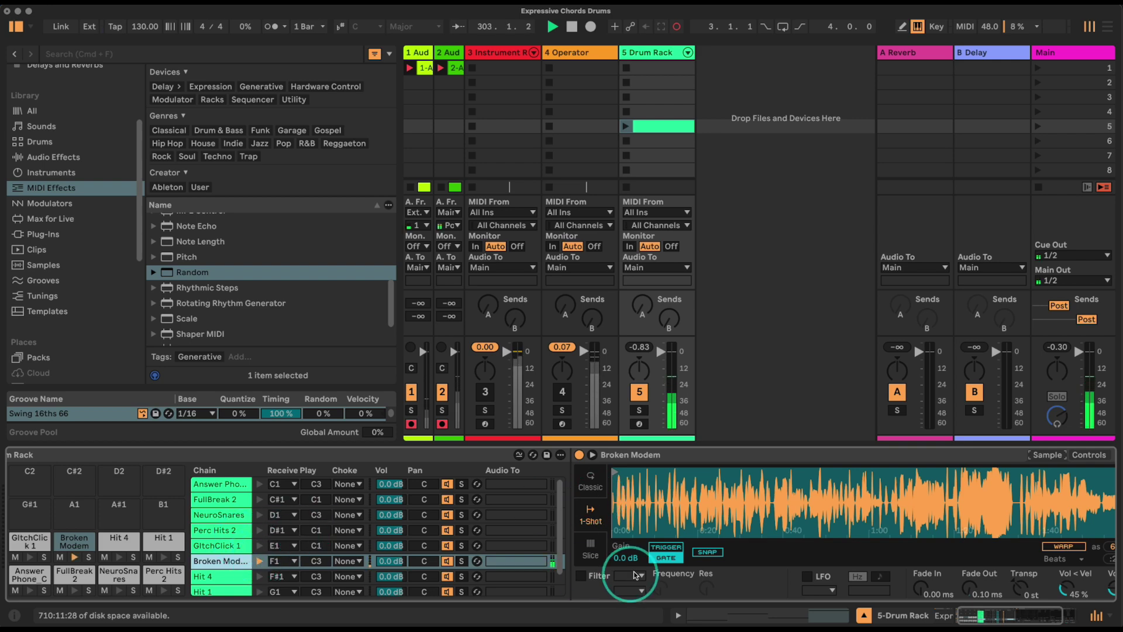
Step: Slice Broken Modem at 83% Sensitivity from a sample start of about 0:40, and insert a Random MIDI effect before its sampler
left_click(592, 550)
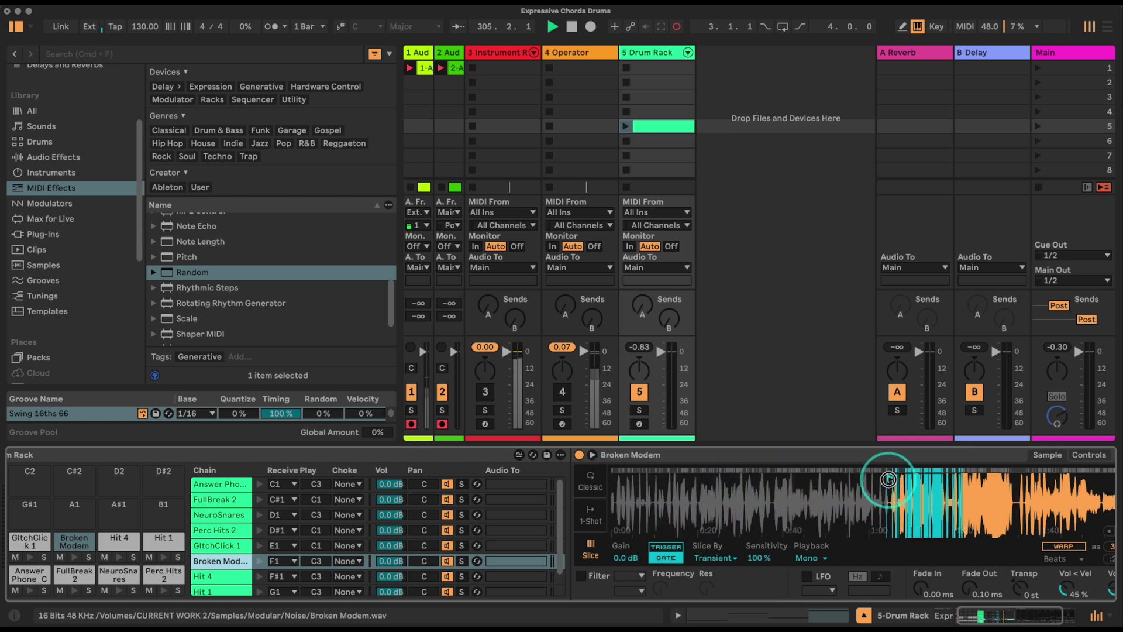
left_click_drag(189, 266, 573, 468)
left_click_drag(859, 557, 860, 568)
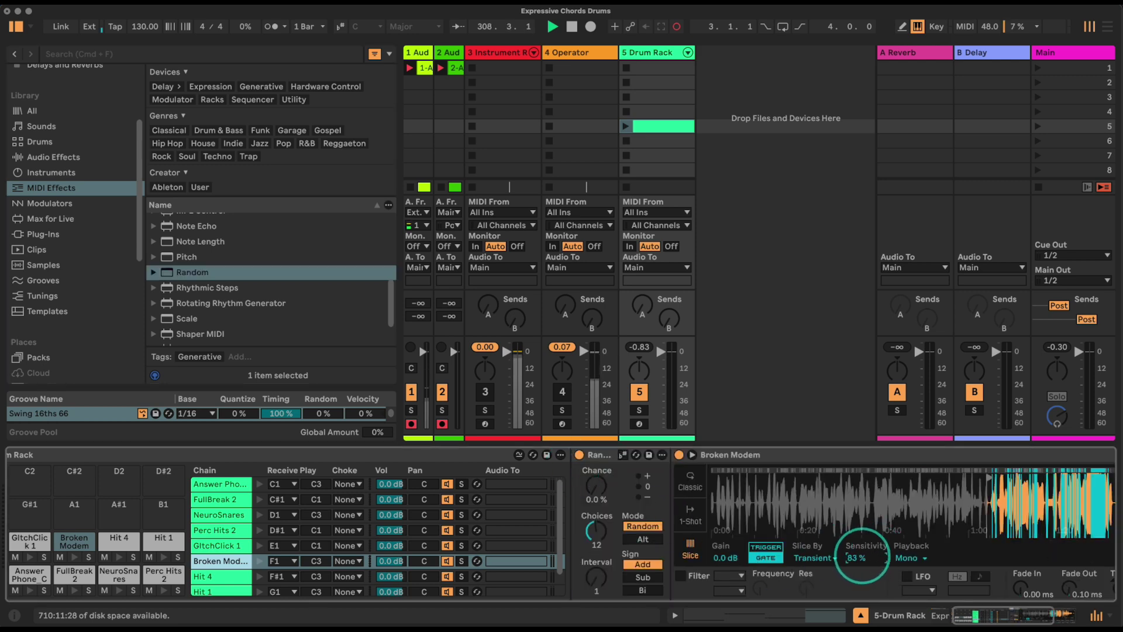
left_click_drag(990, 475, 885, 477)
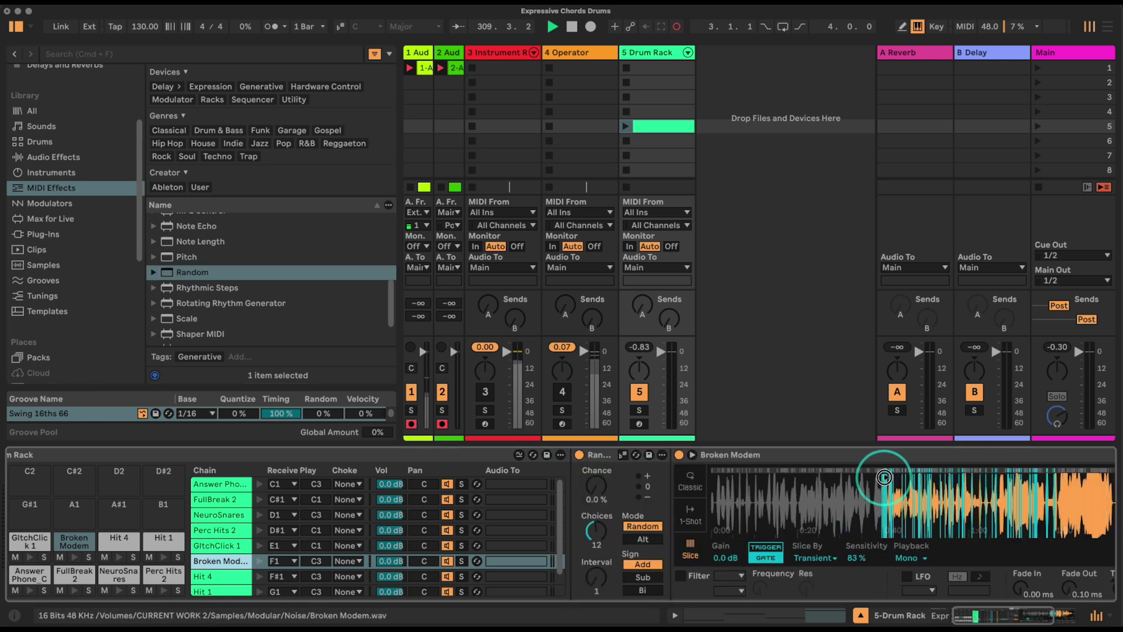
Step: Set Chance to 100% and Choices to 24 on Broken Modem's Random effect and audition the chain
left_click_drag(602, 471, 601, 482)
left_click_drag(592, 528, 592, 518)
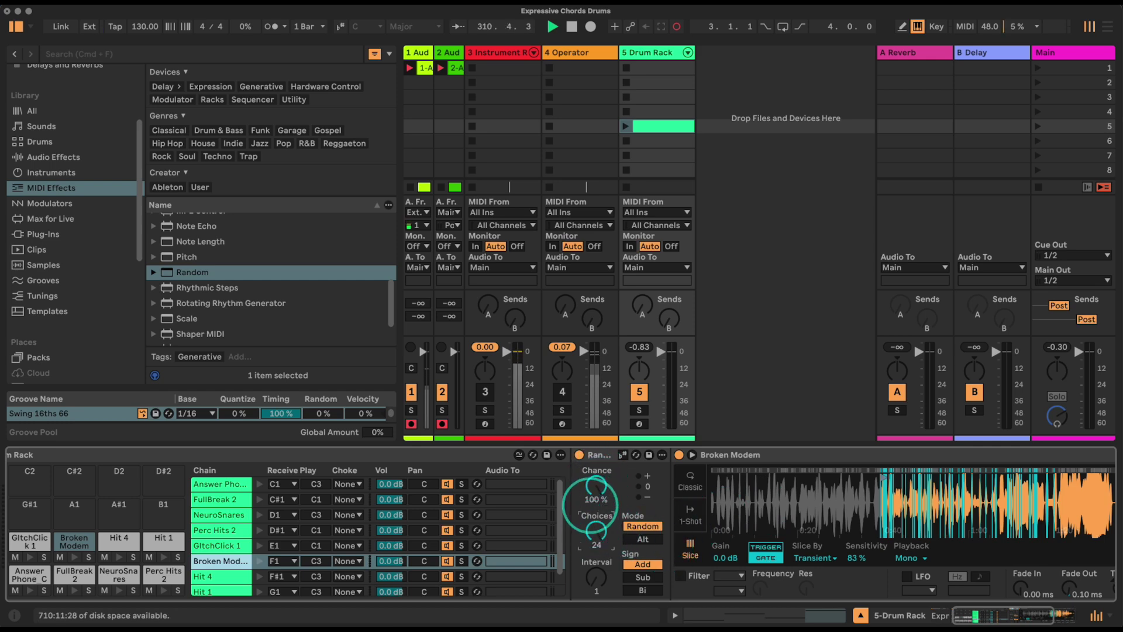
left_click(259, 562)
left_click(261, 562)
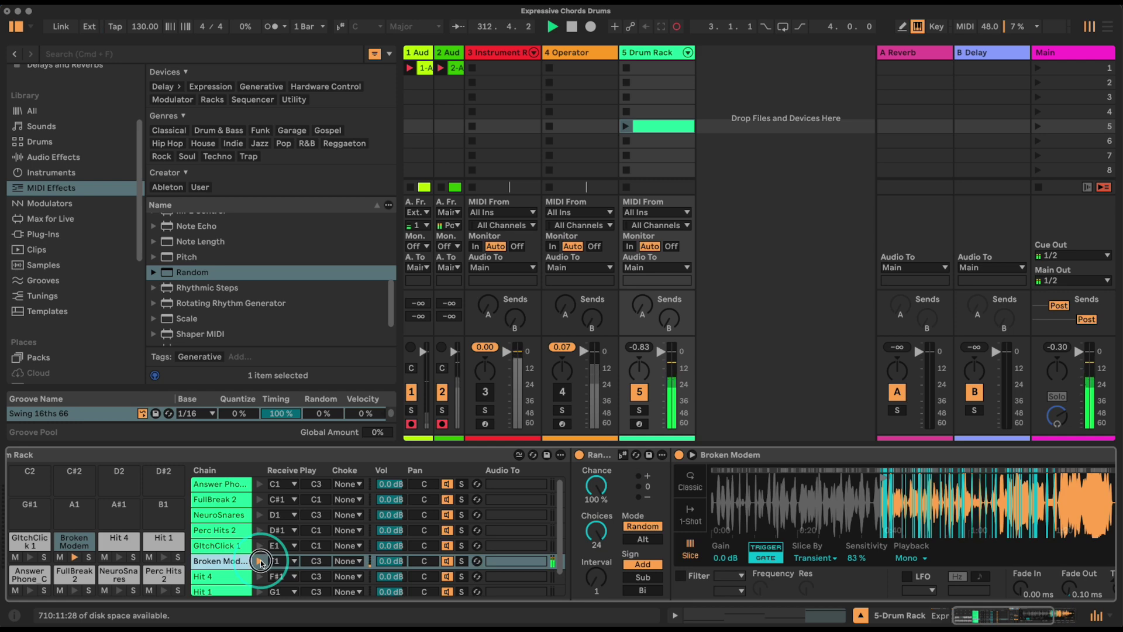
Step: Trim the Hit 4 sample's start to its first transient and set its Ran>Pan amount to 93%
left_click(998, 614)
left_click(328, 581)
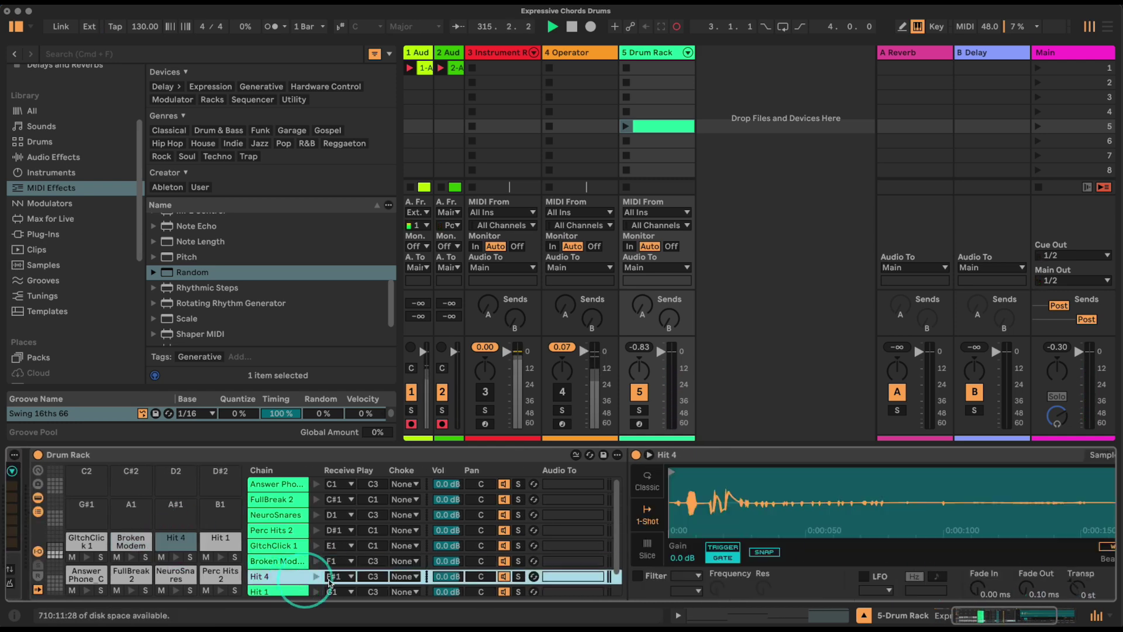
left_click_drag(670, 475, 691, 476)
left_click_drag(1007, 614, 1021, 615)
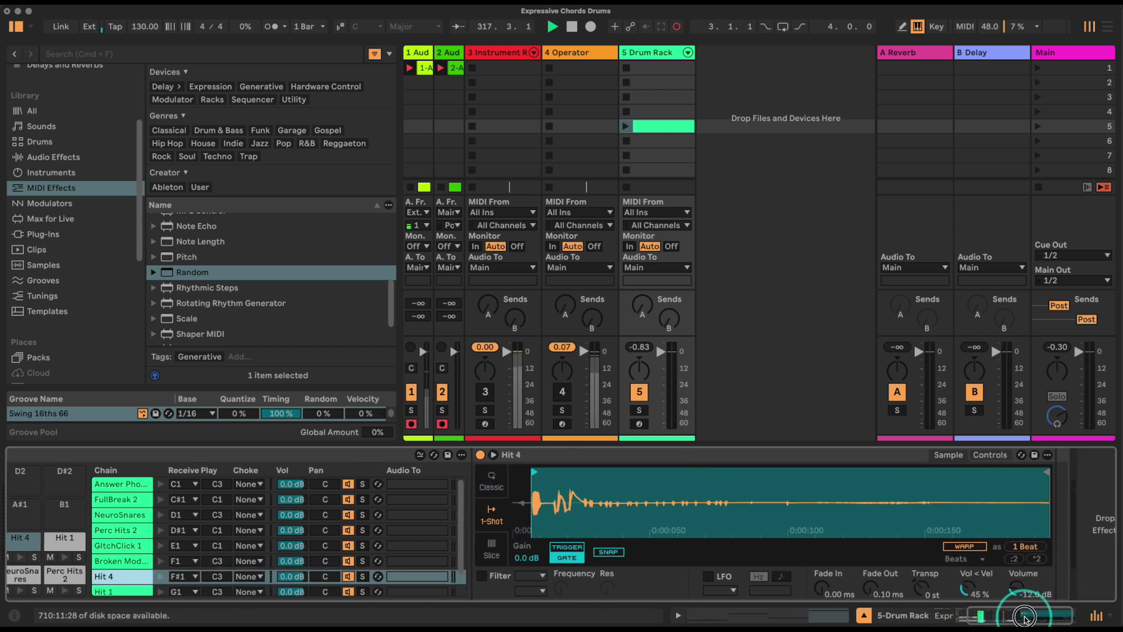
left_click(989, 455)
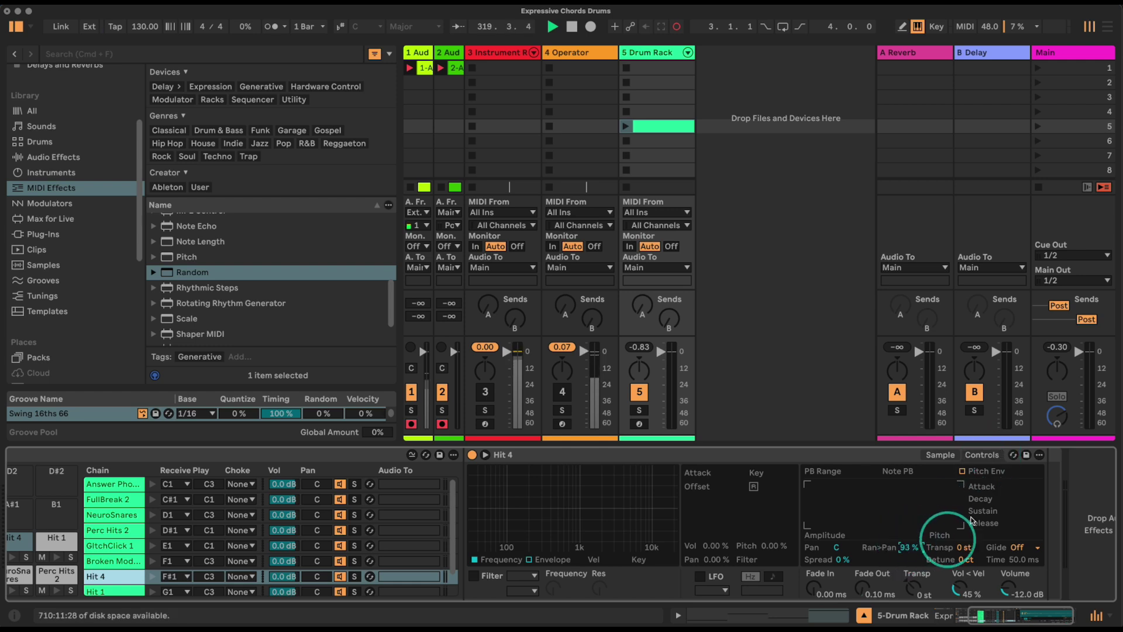
left_click(937, 455)
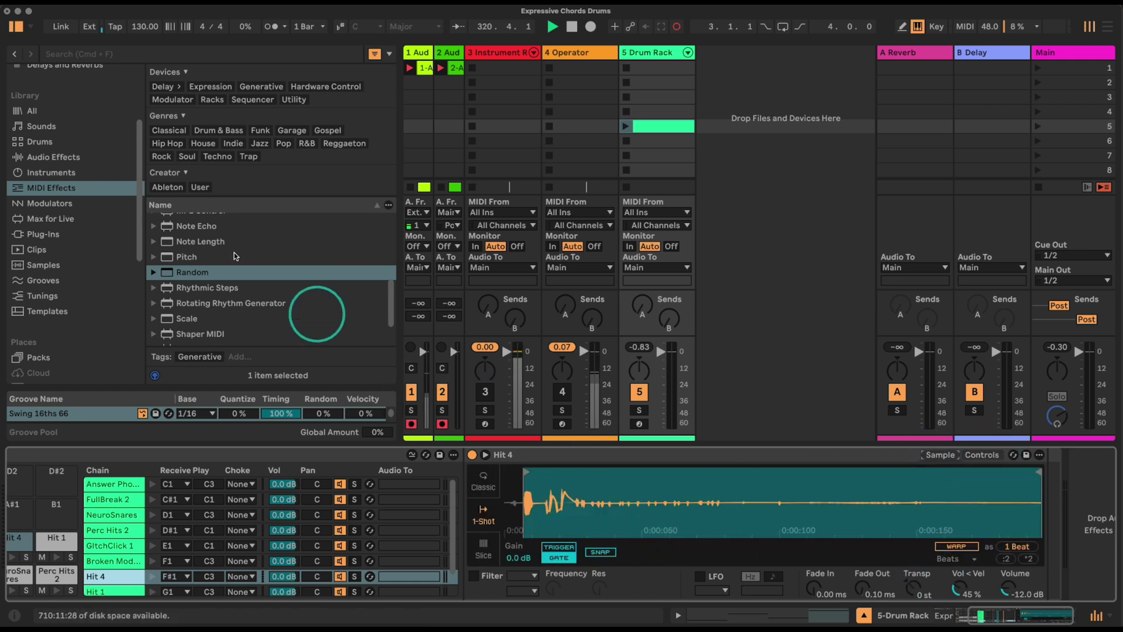
Step: Insert an Expression Control MIDI effect before the sampler in the Hit 4 chain
left_click(82, 188)
scroll(214, 300, "up", 7)
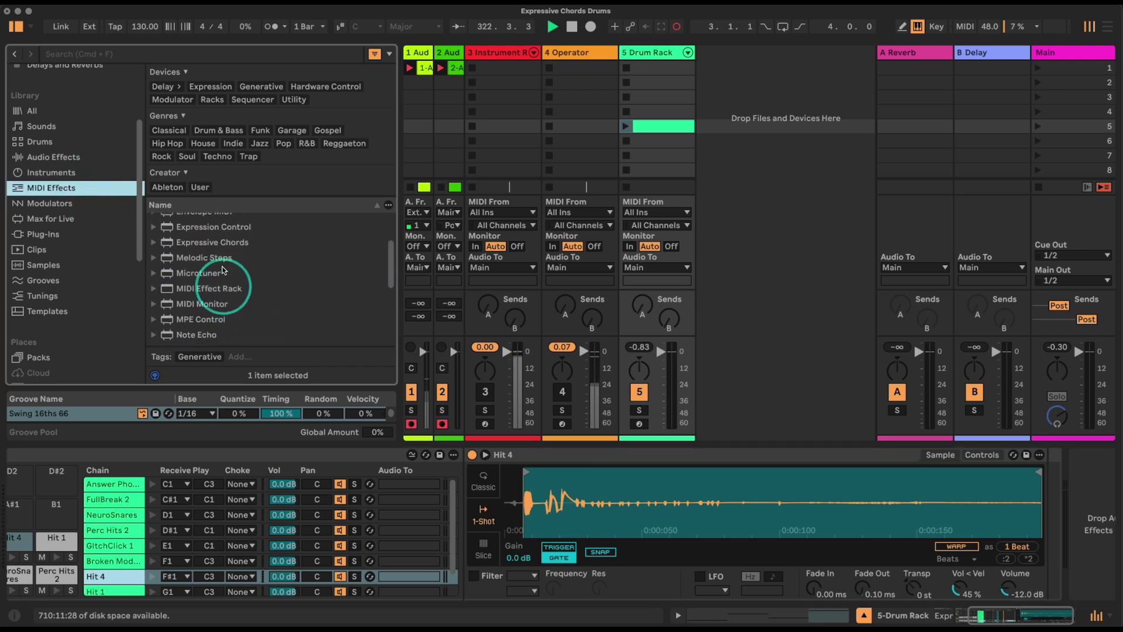
left_click(221, 228)
left_click_drag(462, 477, 465, 479)
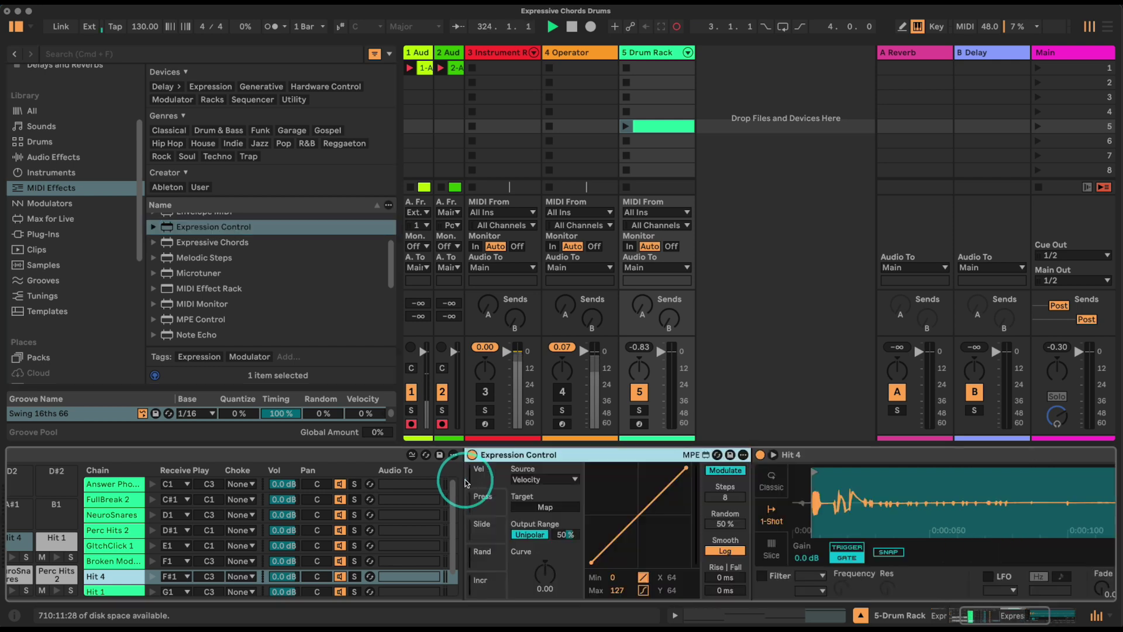
Step: Set Hit 4's Expression Control source to Random, with the Random amount at 100% and a Bipolar output range
left_click(543, 479)
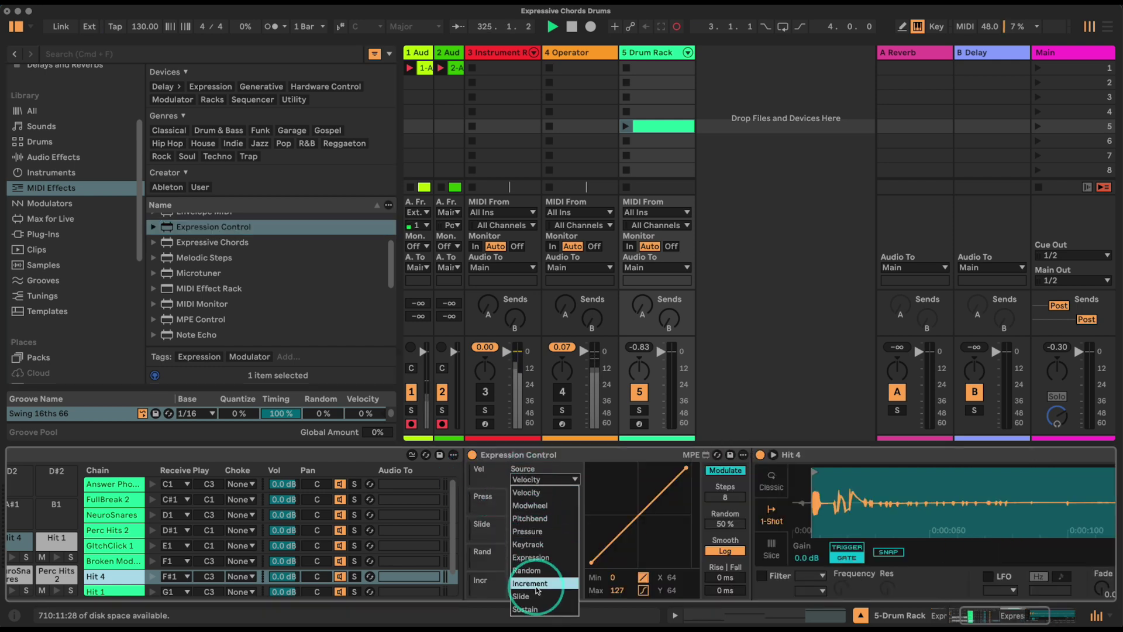
left_click(527, 570)
left_click_drag(720, 526, 720, 509)
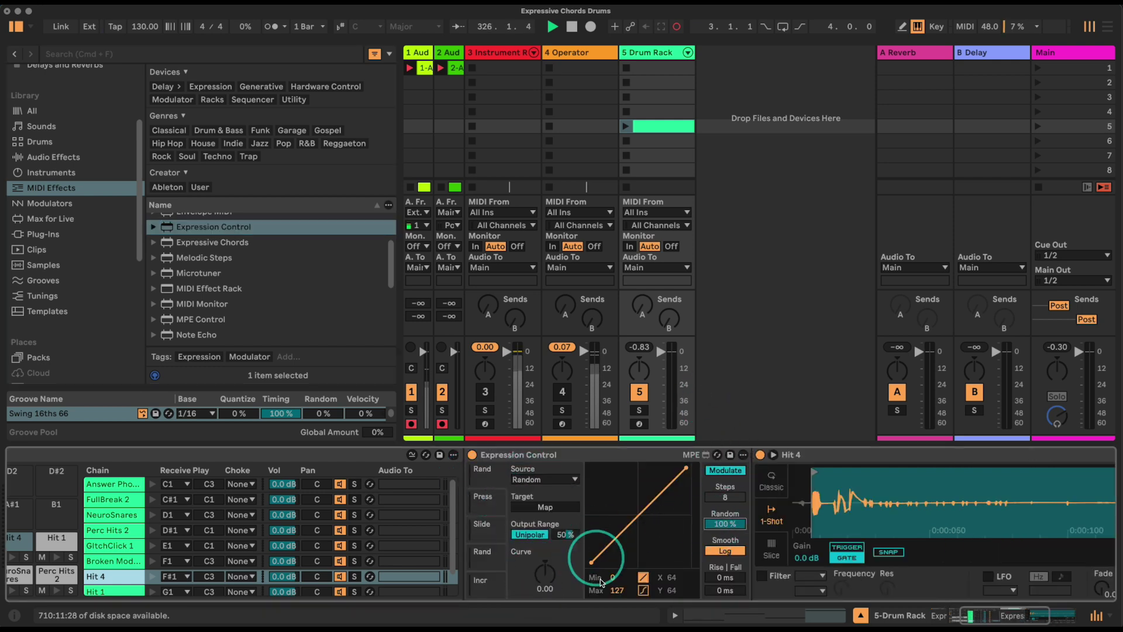
left_click(530, 534)
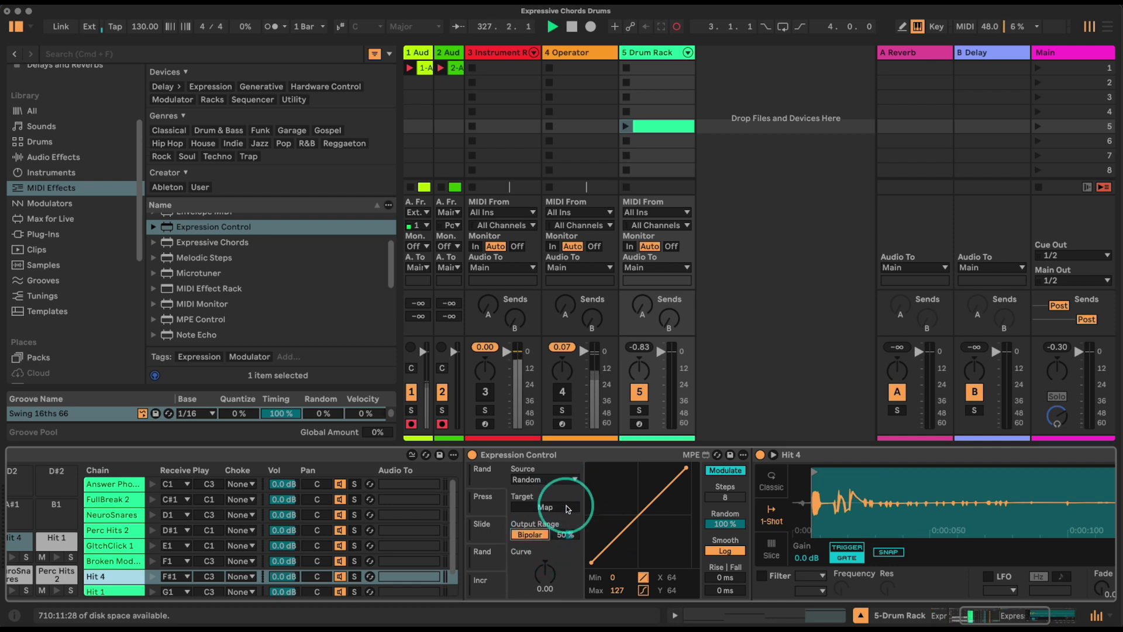
Step: Map Hit 4's Expression Control to the sampler's Transpose, set the output range to 12%, and audition the chain
left_click(993, 613)
left_click_drag(993, 613, 1016, 612)
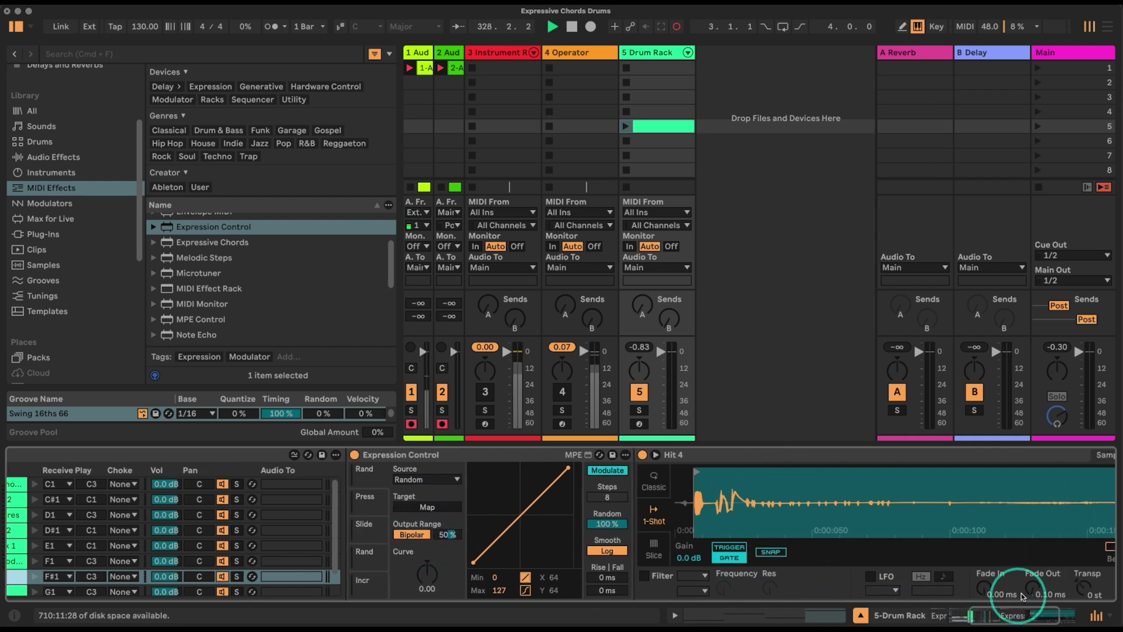
left_click(1083, 587)
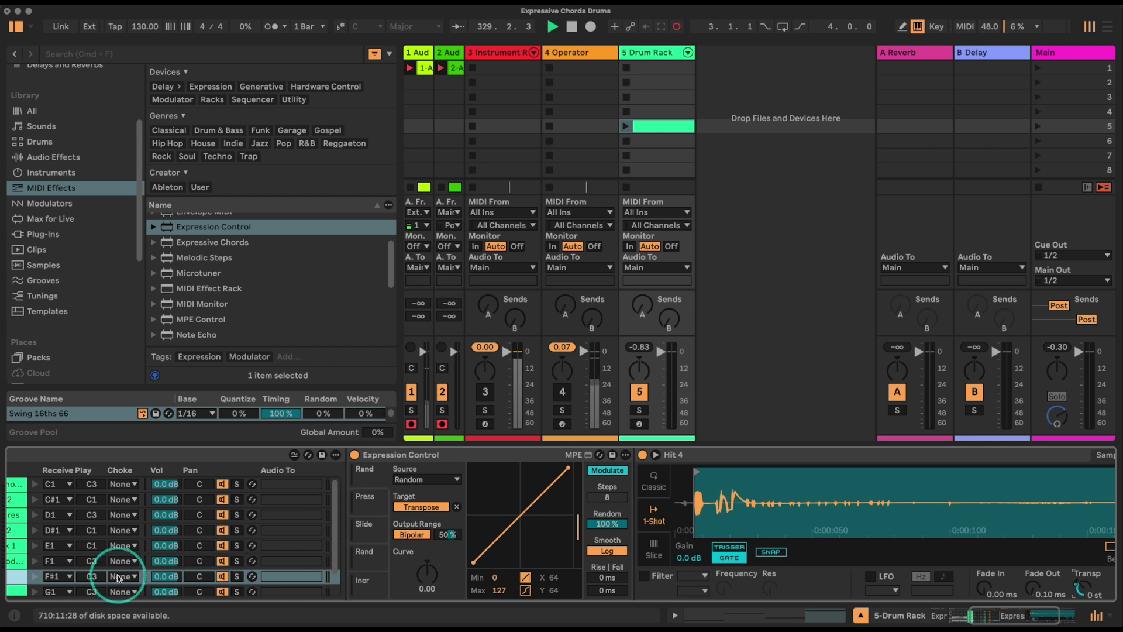
left_click(33, 577)
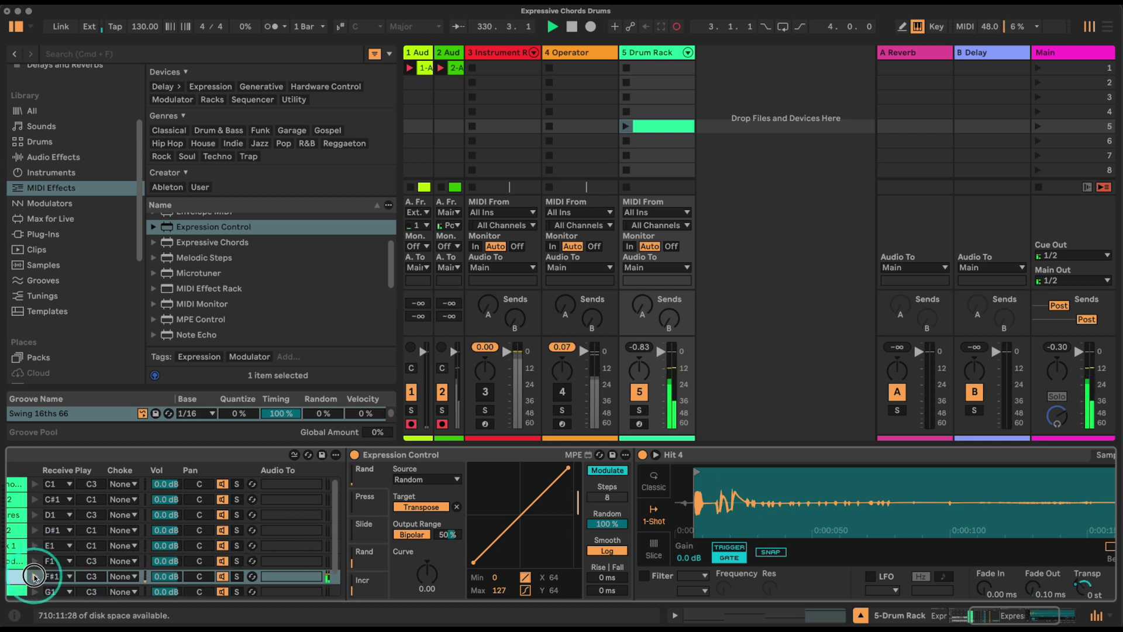
left_click_drag(450, 534, 454, 535)
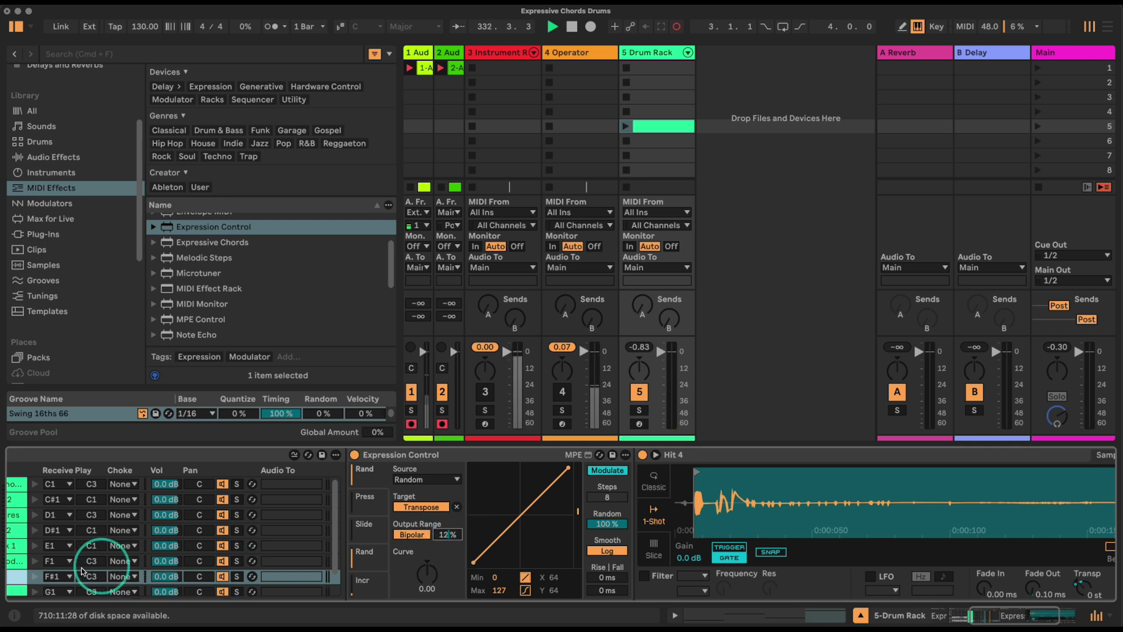
left_click(35, 577)
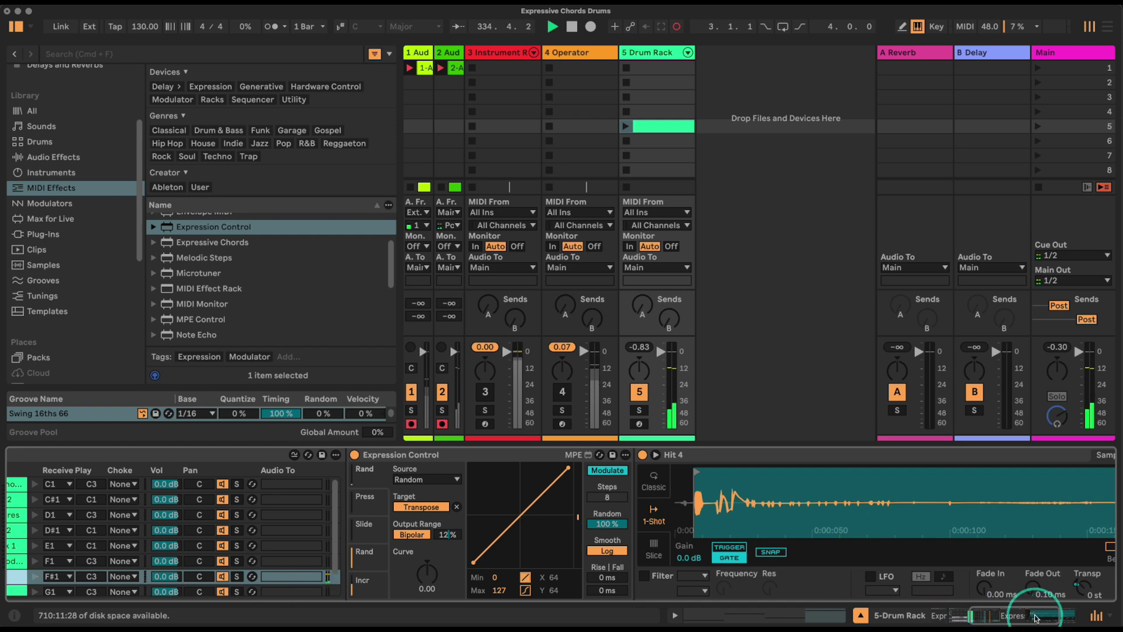
Step: Show the Hit 1 chain's sampler and audition the chain
left_click_drag(1032, 613, 1000, 613)
left_click(425, 590)
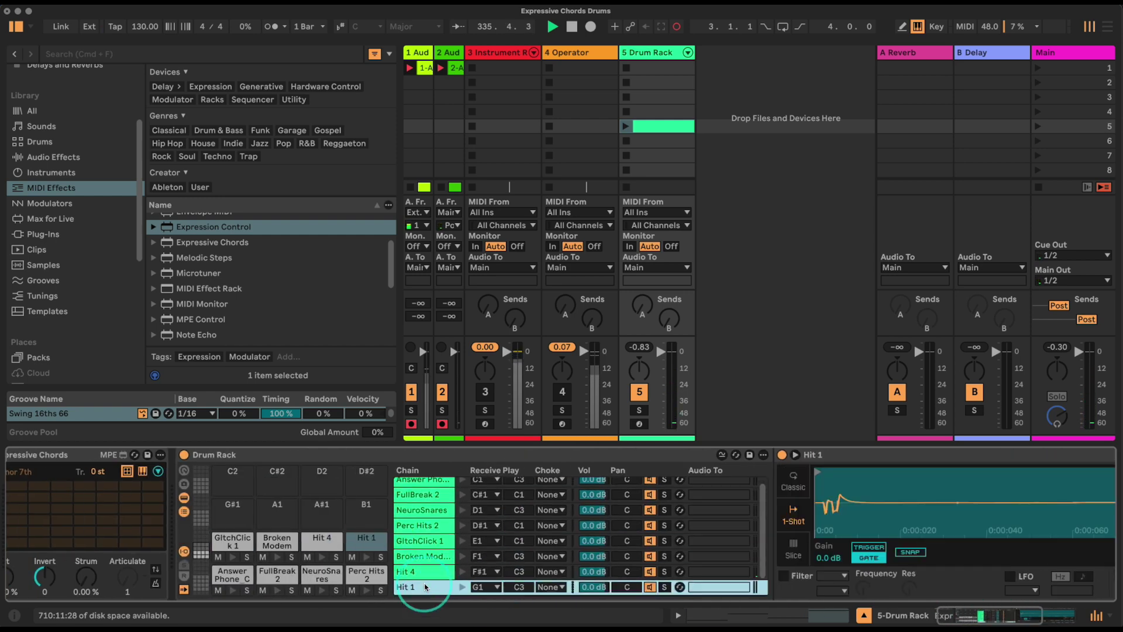
left_click(463, 587)
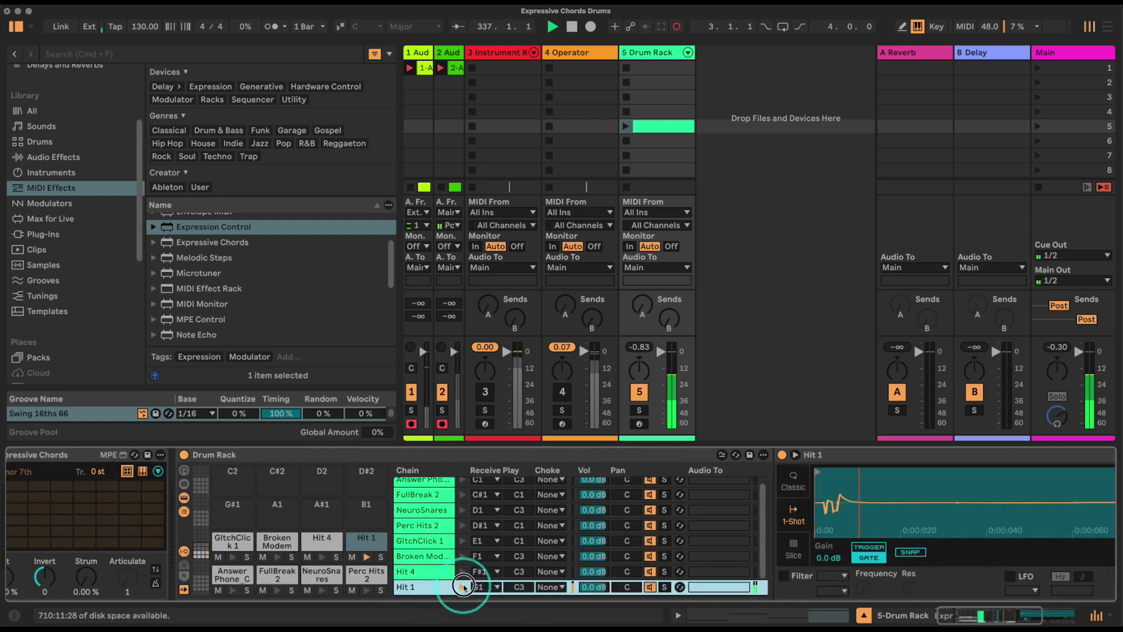
Step: Play the D# Minor 7th cell in Expressive Chords to check which Drum Rack pads it triggers
left_click(1006, 612)
left_click(16, 541)
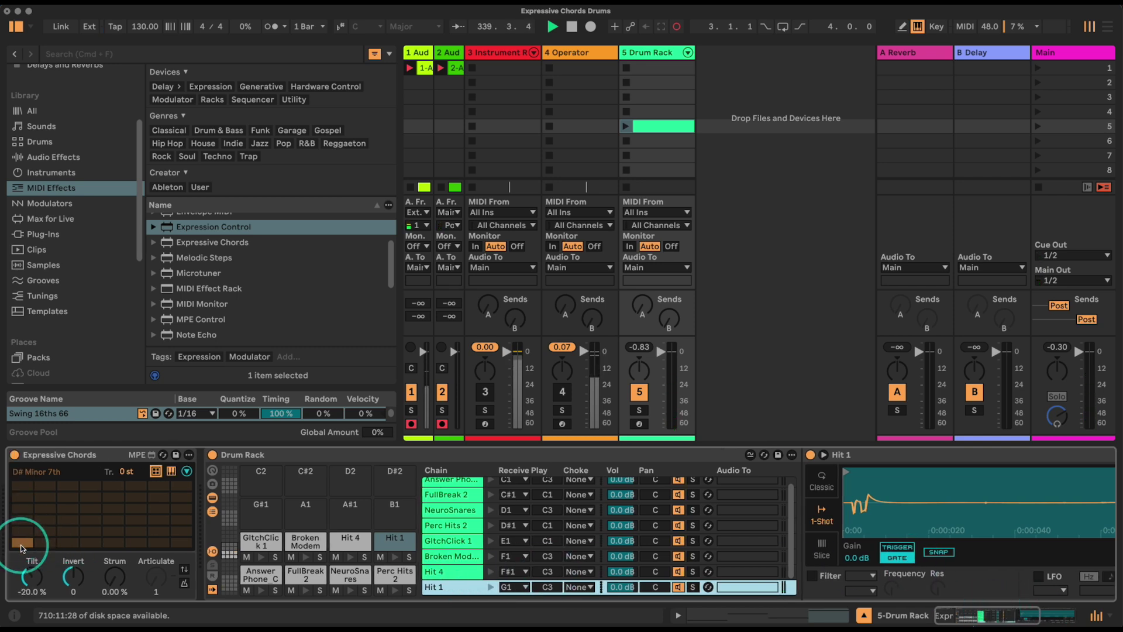
left_click(20, 546)
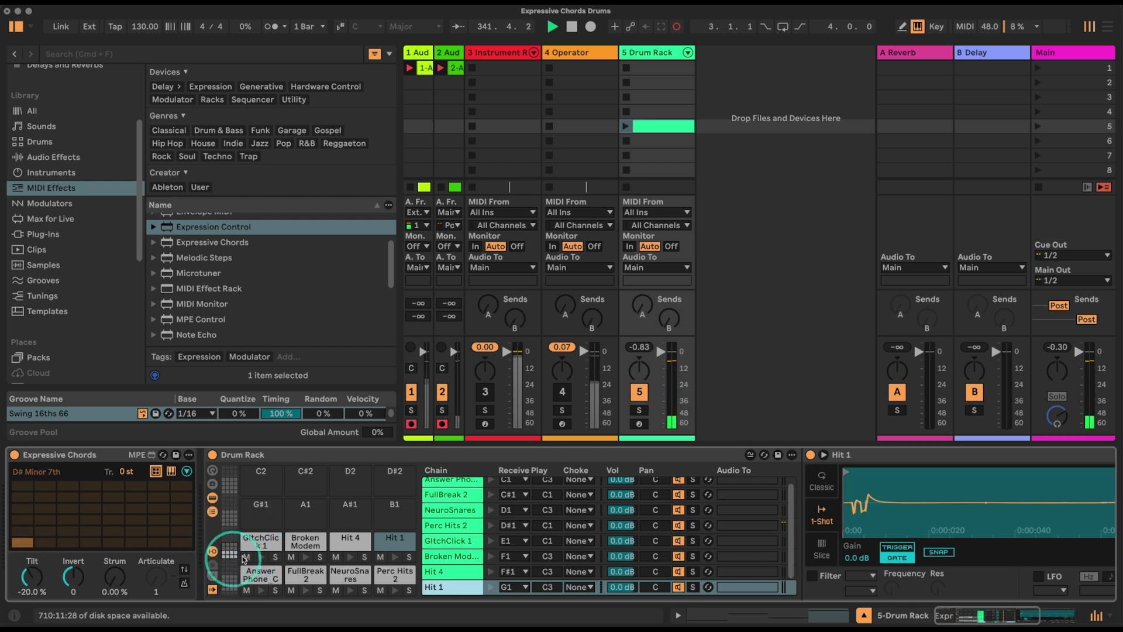
left_click(19, 545)
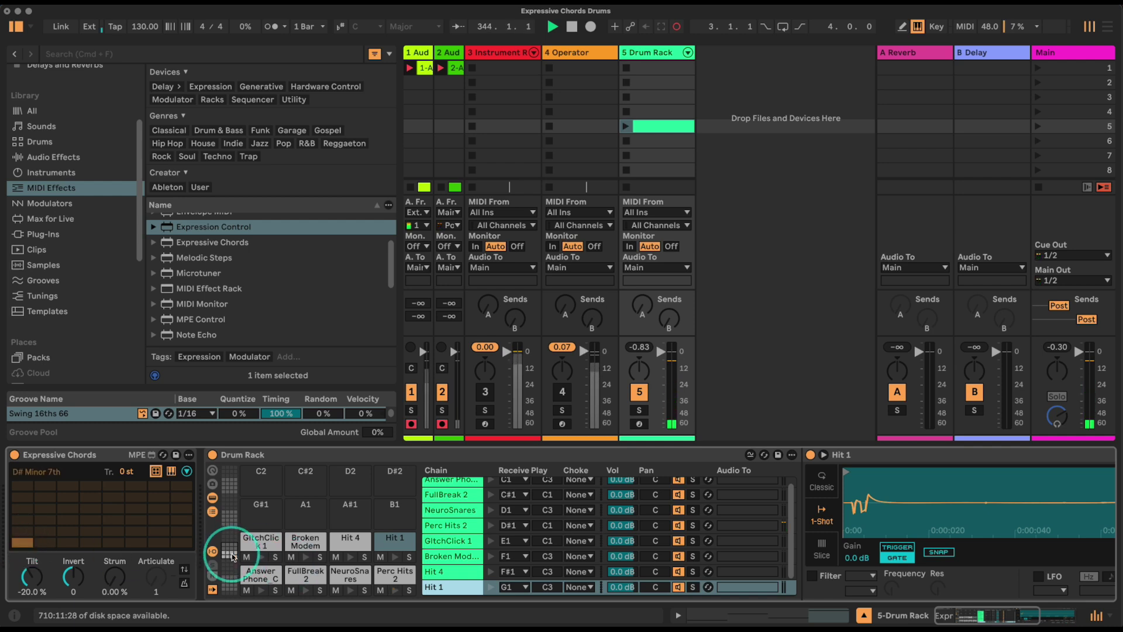
left_click(23, 542)
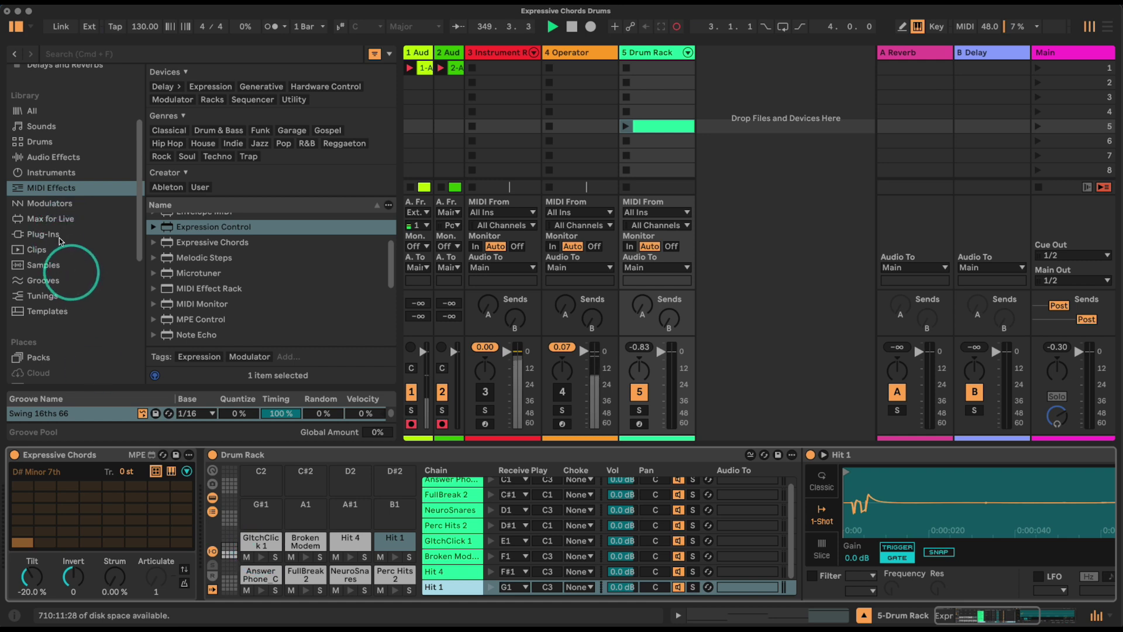
Step: Insert a Pitch effect before the Drum Rack with Lowest at C1, Range at +7 st and Mode set to Fold
scroll(184, 246, "down", 4)
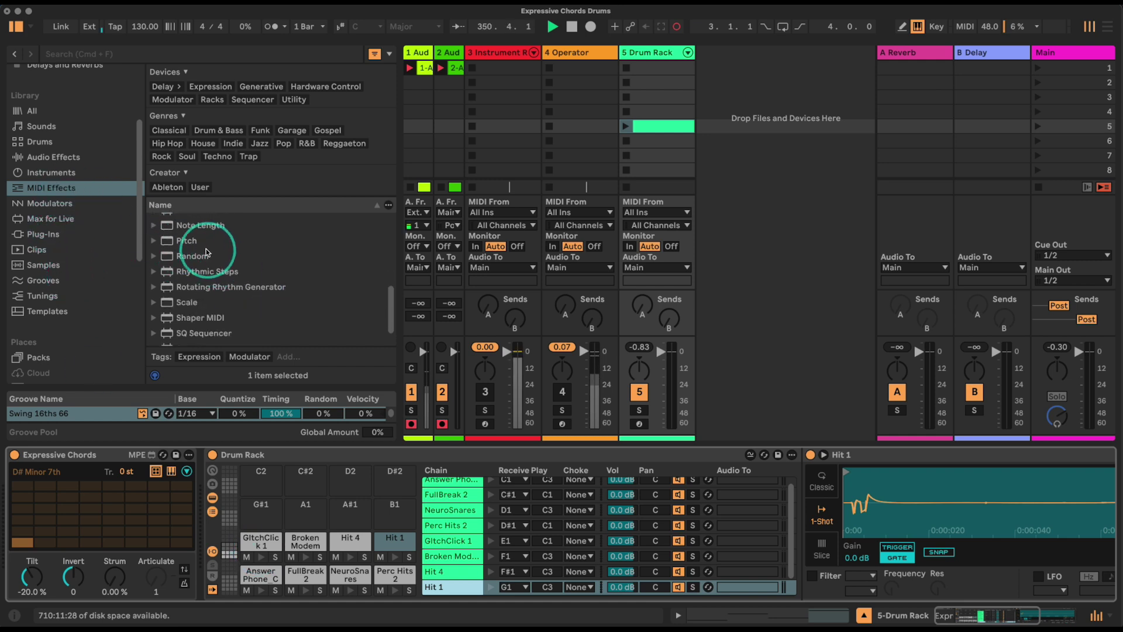
left_click(185, 240)
left_click_drag(204, 468, 205, 469)
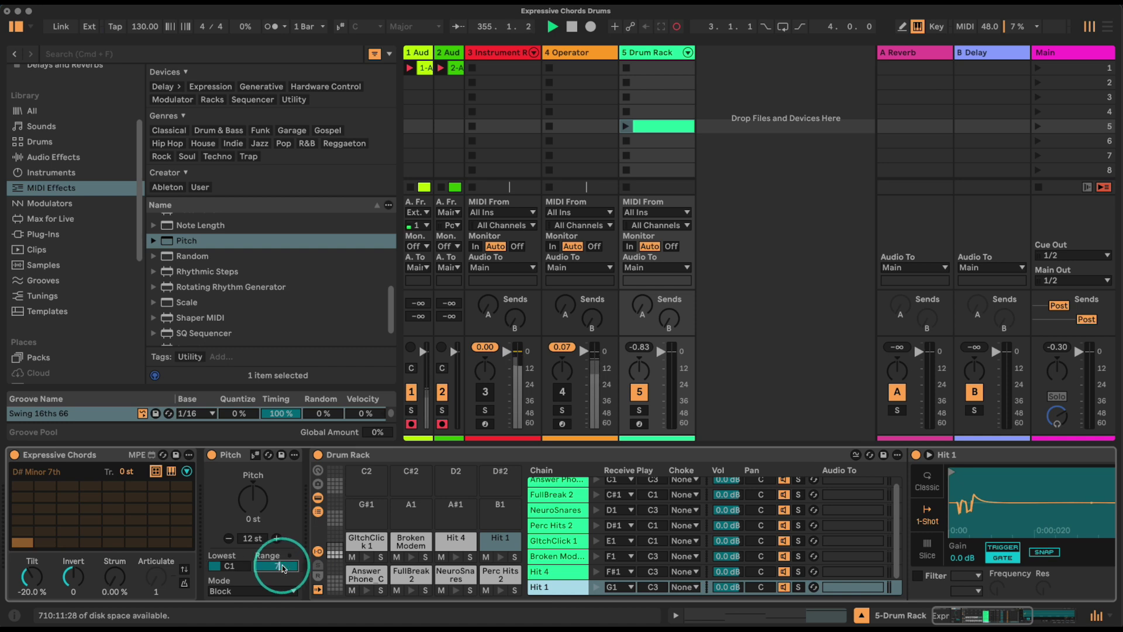
left_click(271, 591)
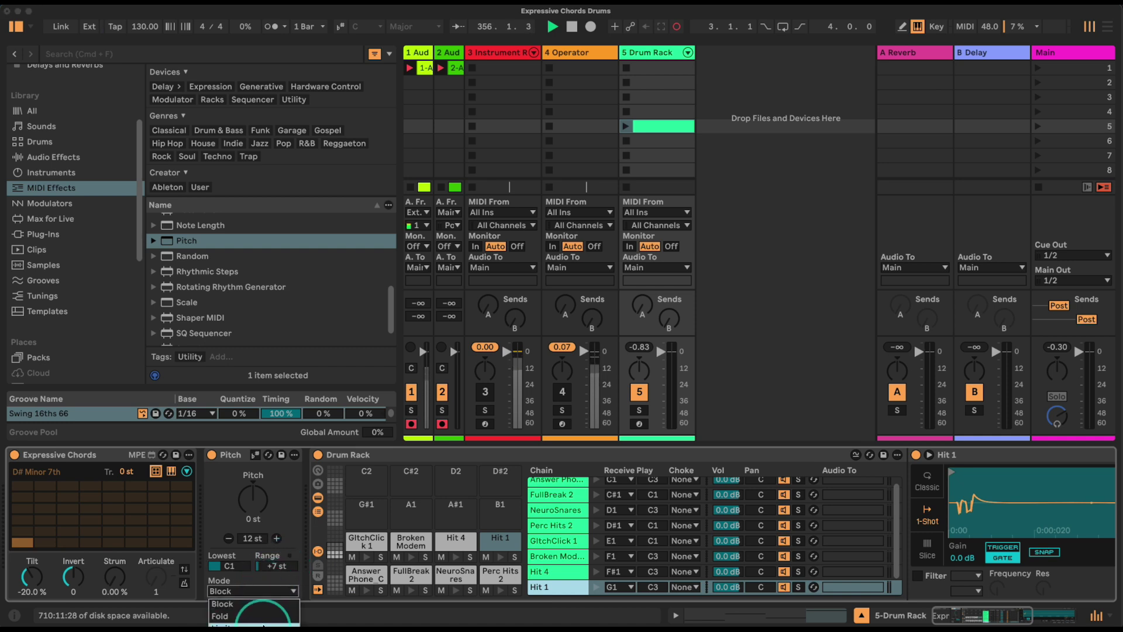
left_click(263, 617)
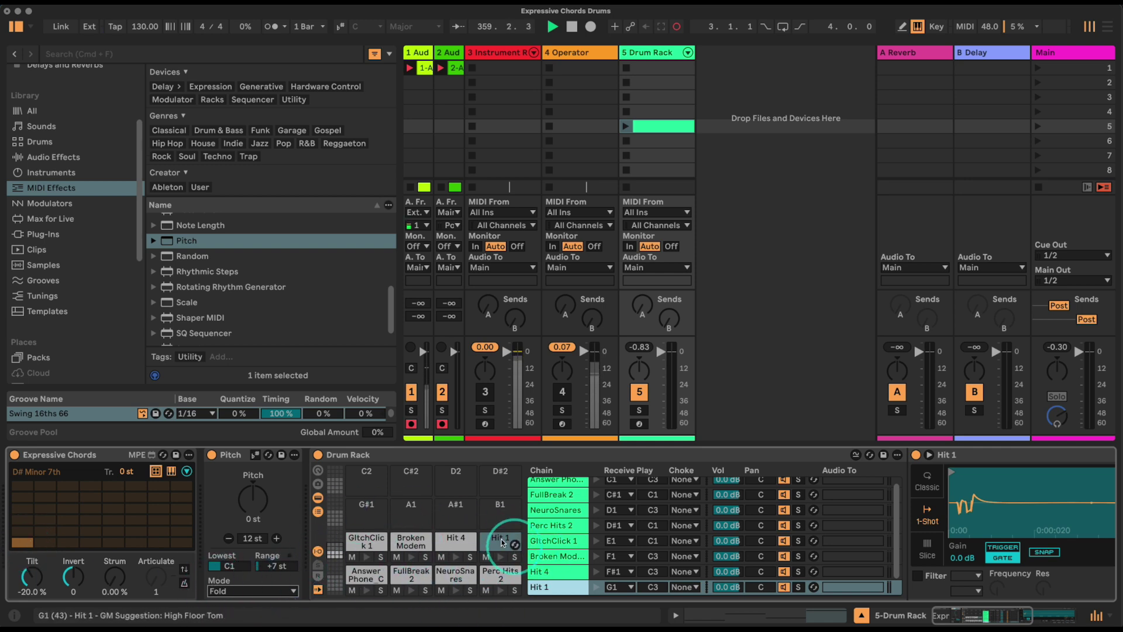
Step: Play the D# Minor 7th cell repeatedly to hear the folded notes trigger the loaded Drum Rack pads
left_click(26, 545)
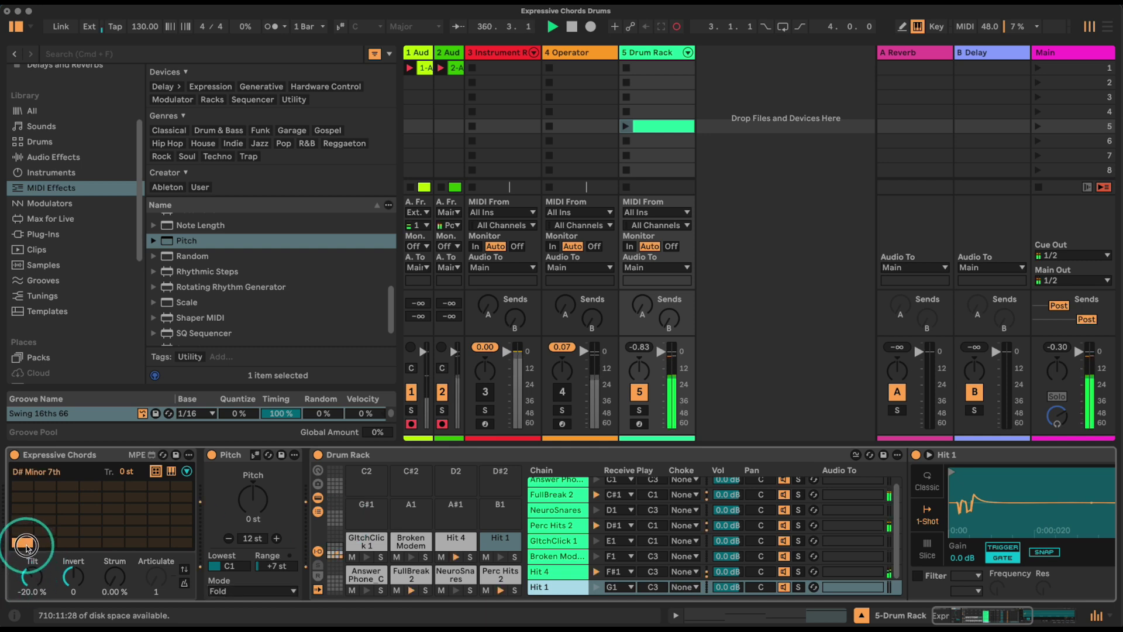
left_click(25, 546)
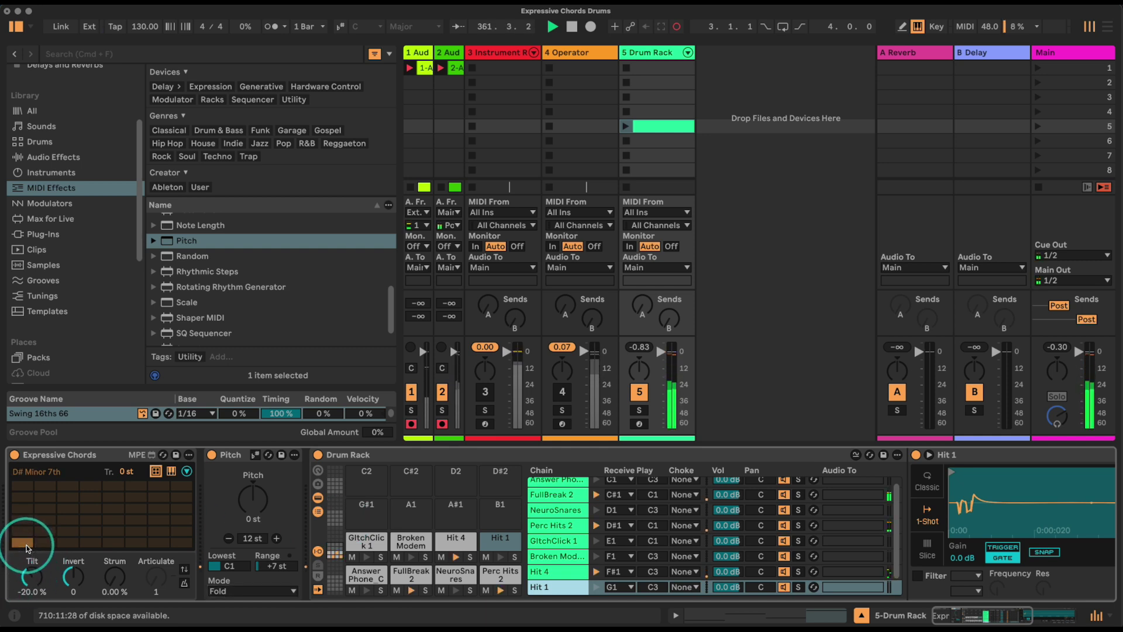
left_click(25, 545)
left_click(25, 544)
left_click(26, 543)
left_click(417, 590)
left_click(25, 545)
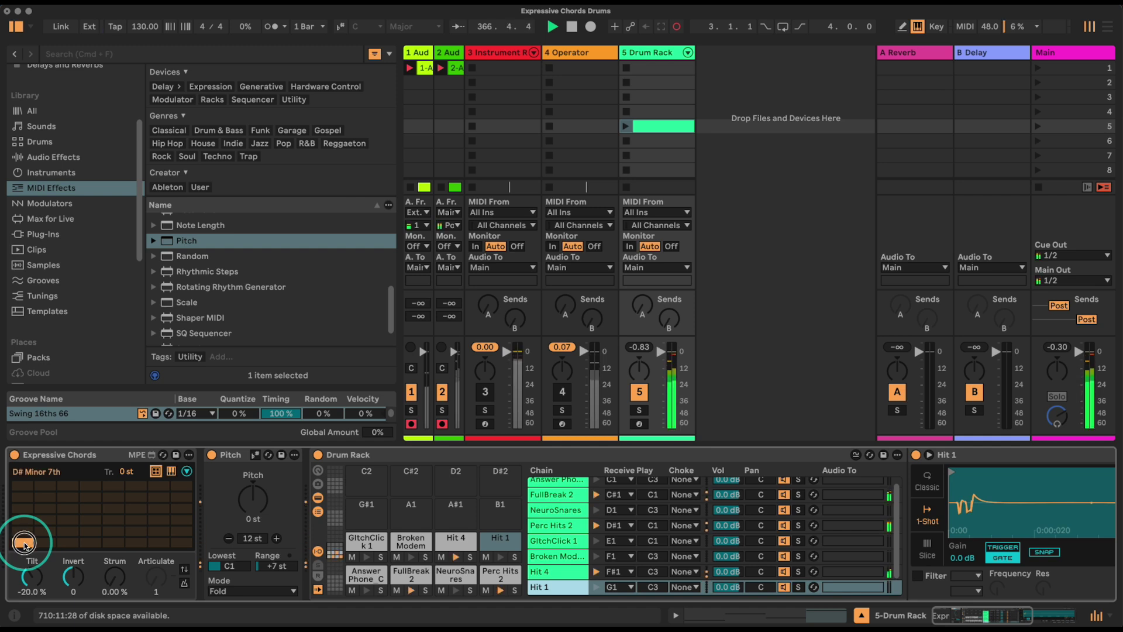
Step: Audition the G# Minor, B Major 7th, A# 7#5, Custom Chord and F# 7sus2 cells through the Drum Rack
left_click(44, 544)
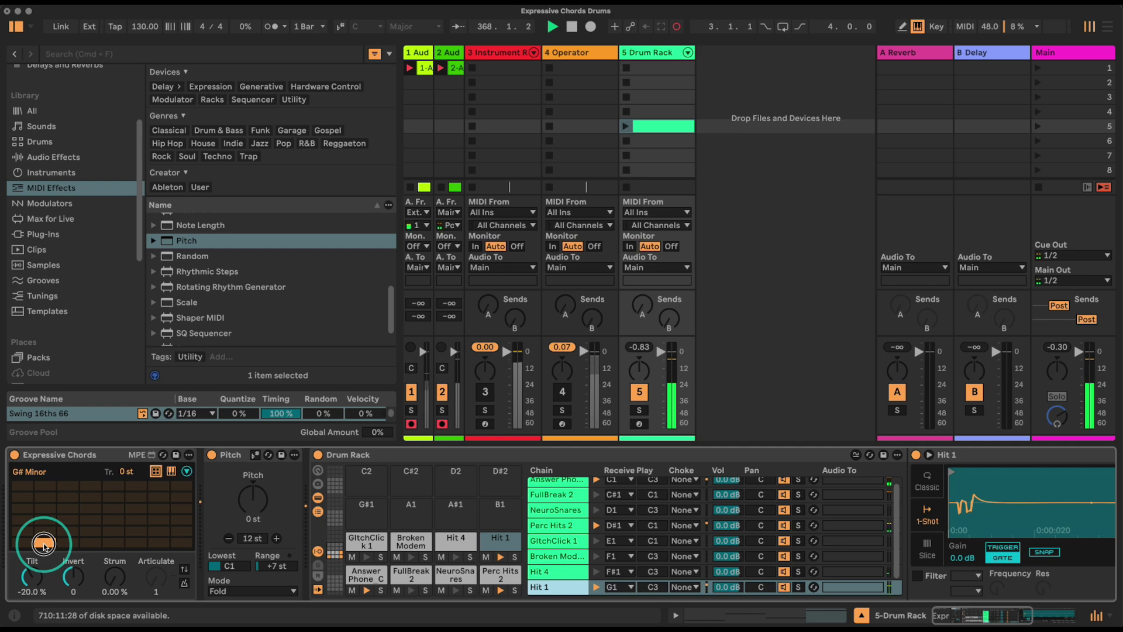
left_click(72, 545)
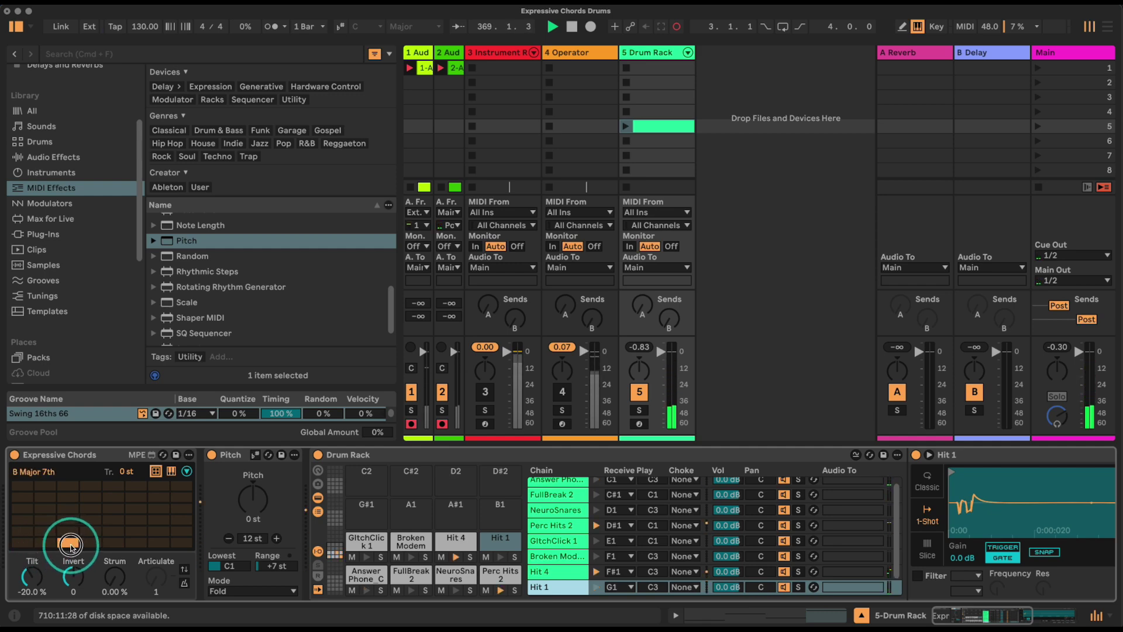
left_click(72, 545)
left_click(91, 545)
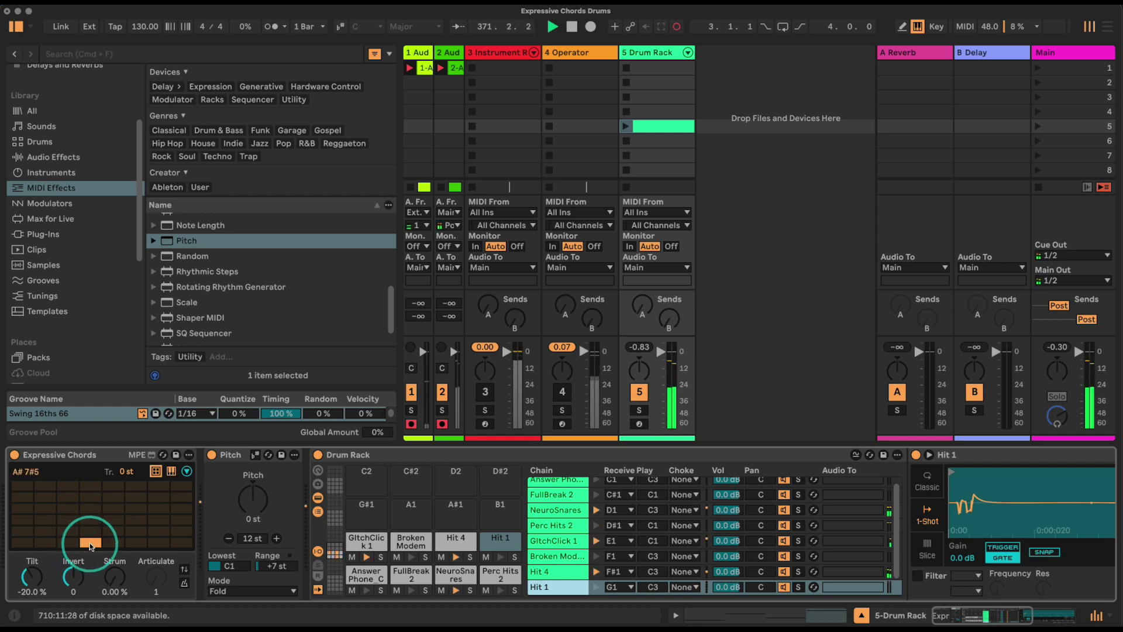
left_click(113, 544)
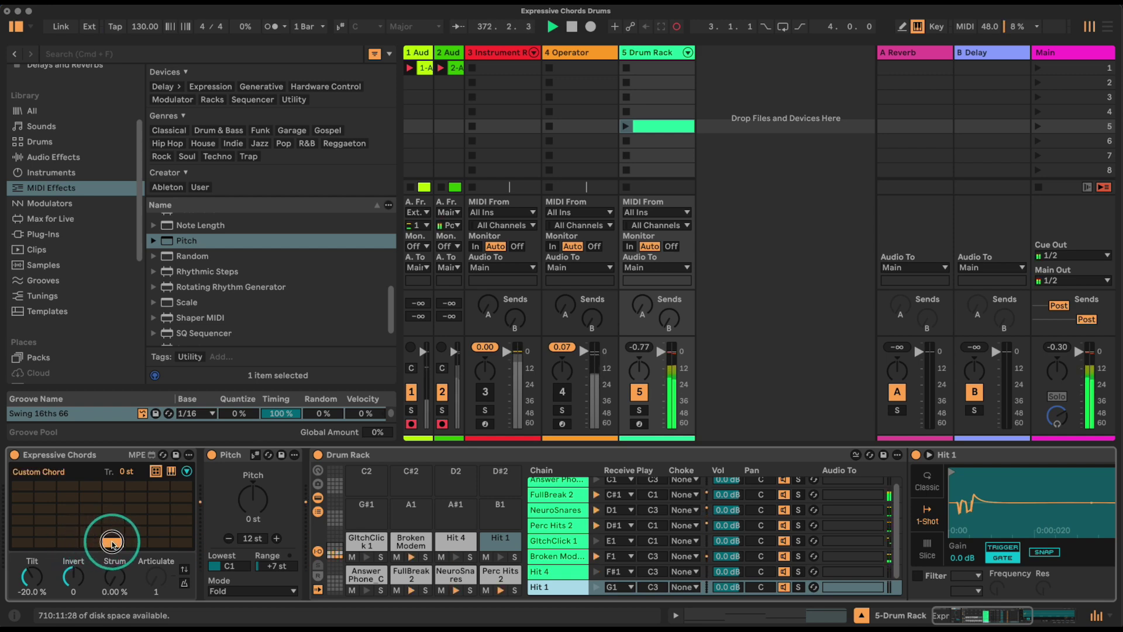
left_click(144, 542)
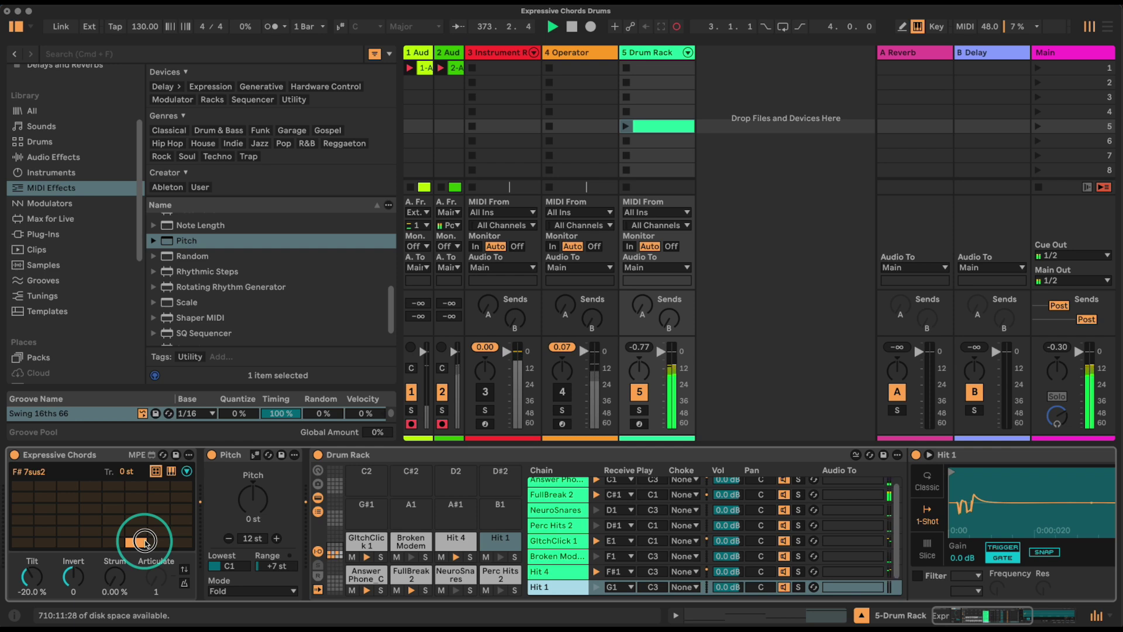
Step: Try the Pitch range at +4 st with the D# Minor 7th cell, and restore it to +7 st
left_click(230, 568)
left_click(26, 543)
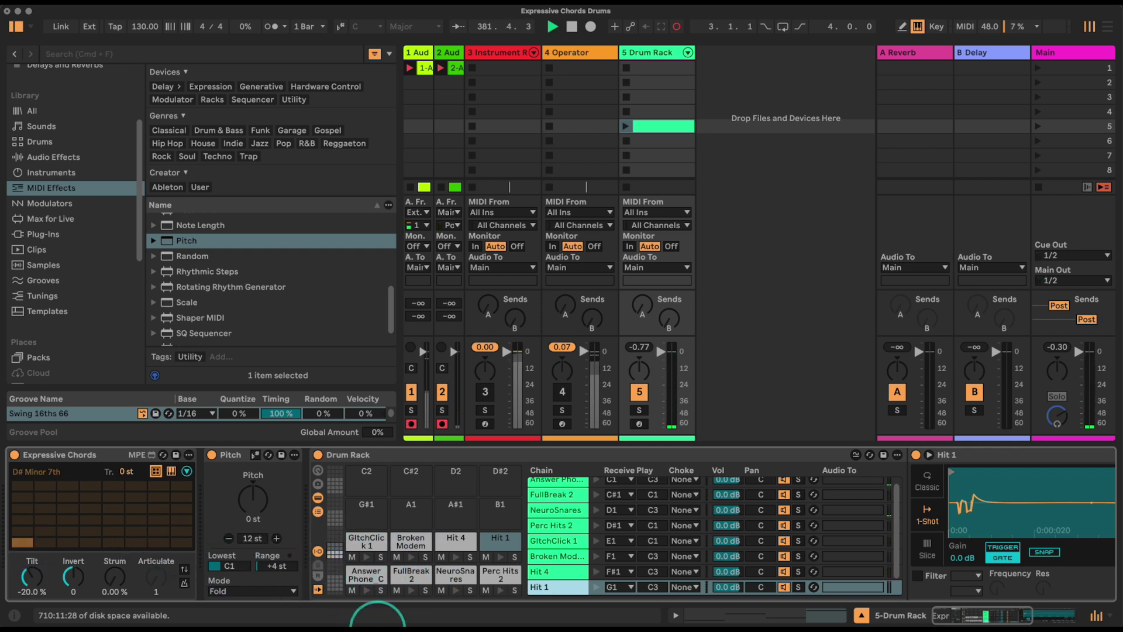
left_click_drag(277, 566, 278, 556)
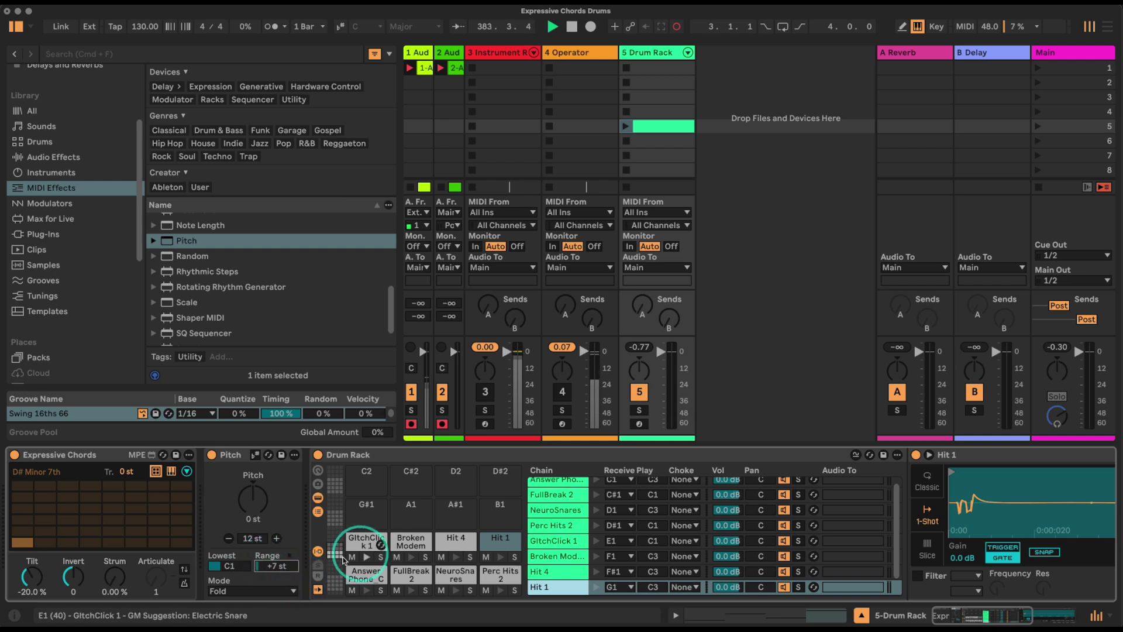
Step: Audition the B Major 7th, D# Minor 7th and G# Minor cells with the folded +7 st range
left_click(69, 541)
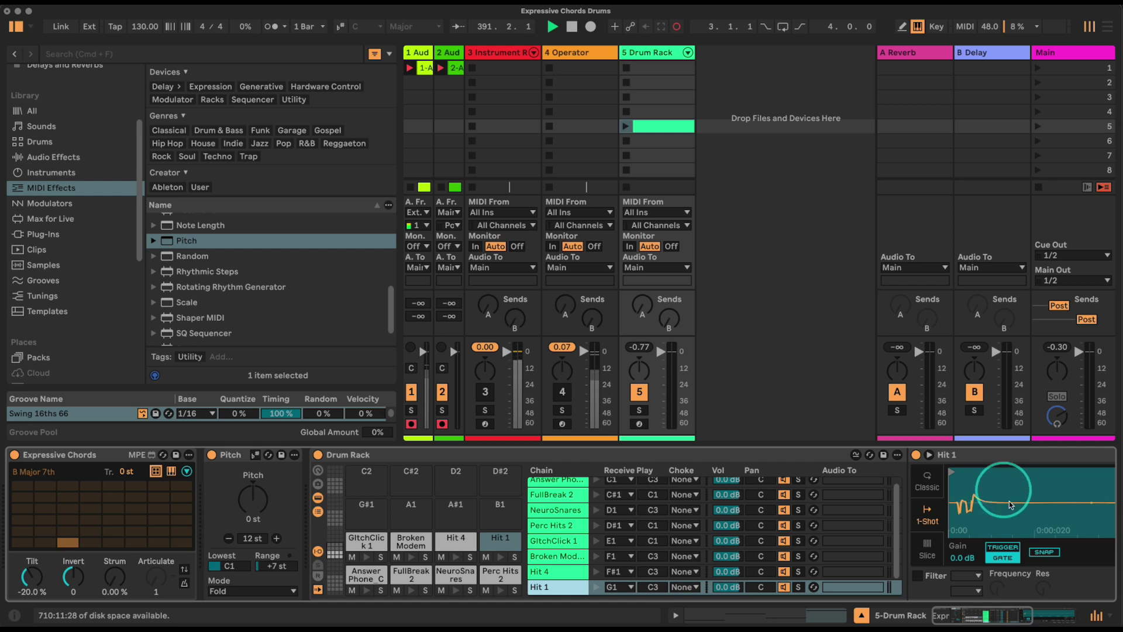
left_click(23, 543)
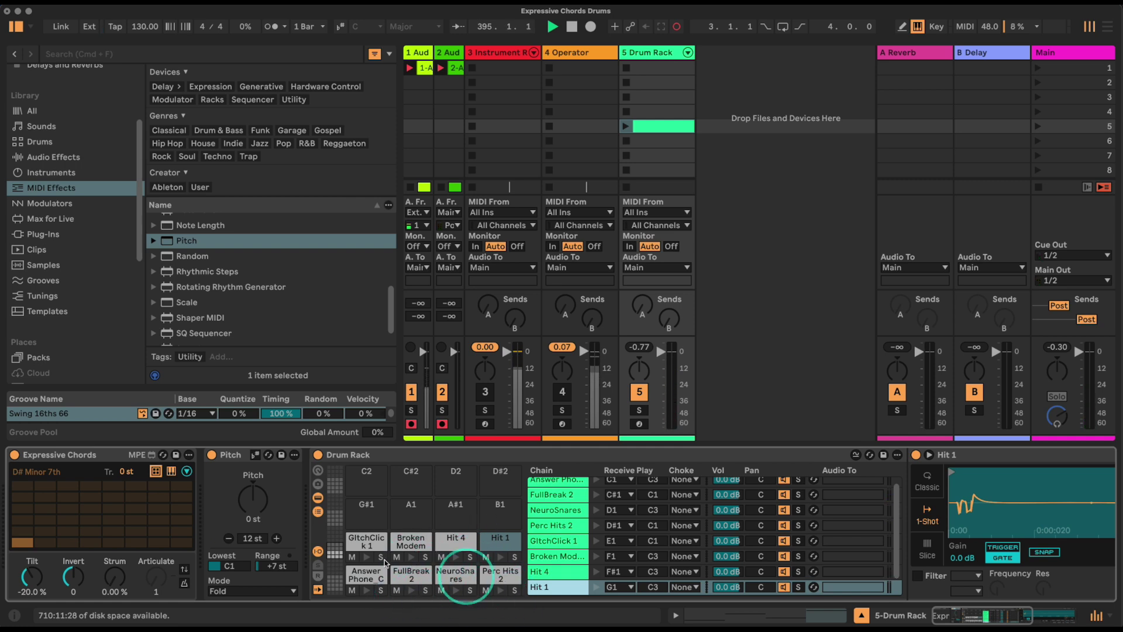
left_click(44, 543)
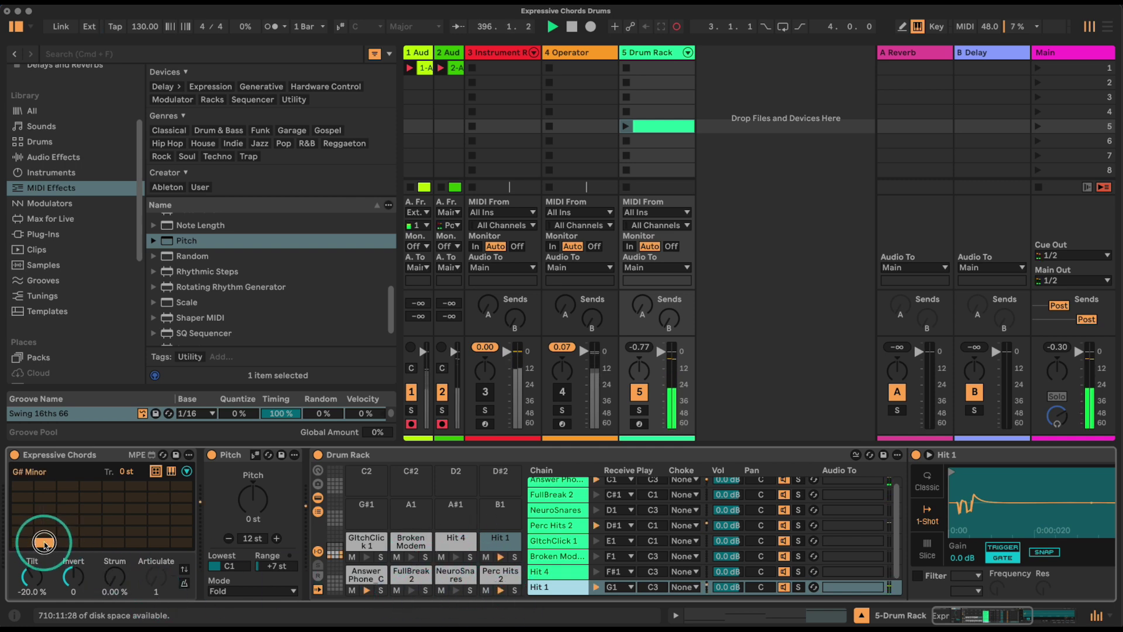
left_click_drag(67, 543, 123, 506)
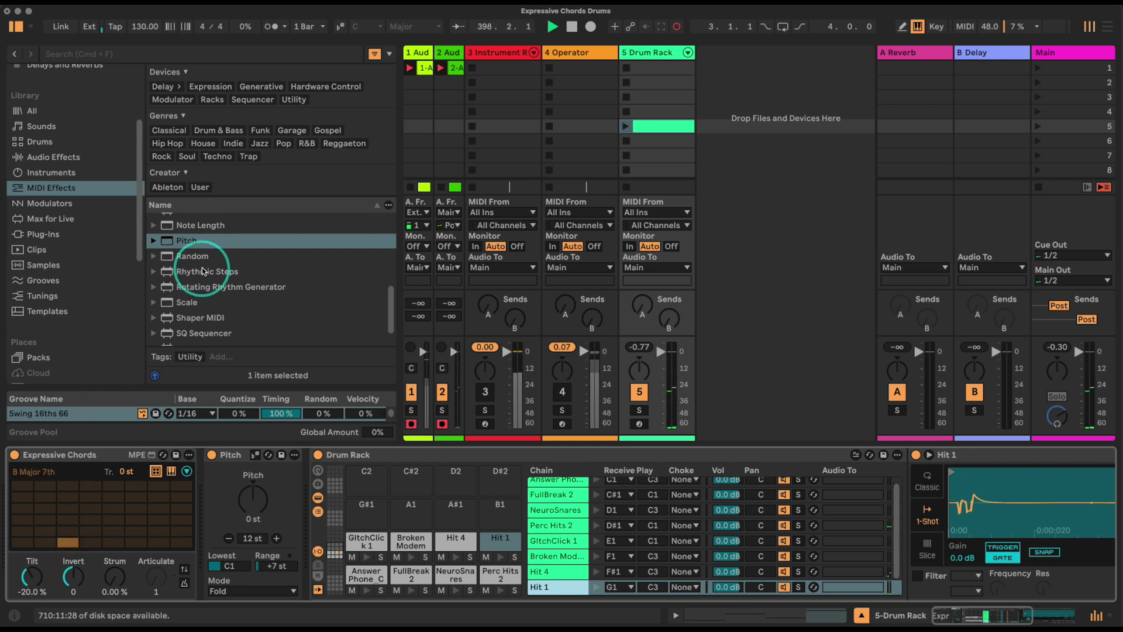
Step: Insert an Arpeggiator between Expressive Chords and the Pitch effect
scroll(201, 269, "up", 5)
left_click_drag(199, 220, 202, 473)
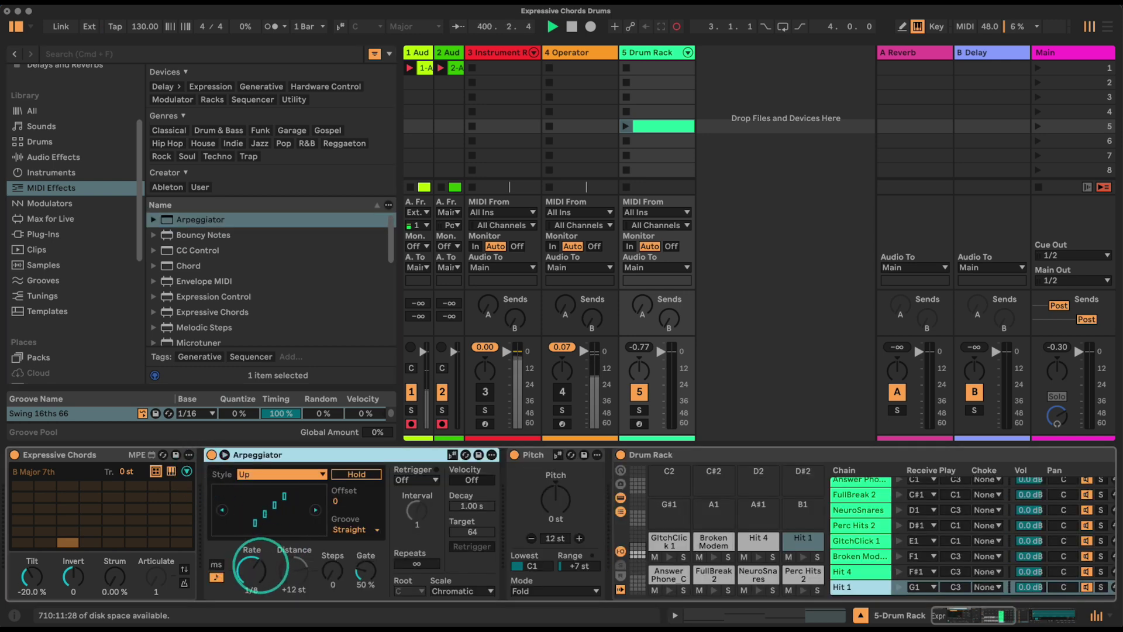
Step: Set the Arpeggiator's rate to 1/16 and audition the D# Minor 7th, A# 7#5, G# Major and B Major 7th cells
left_click(257, 568)
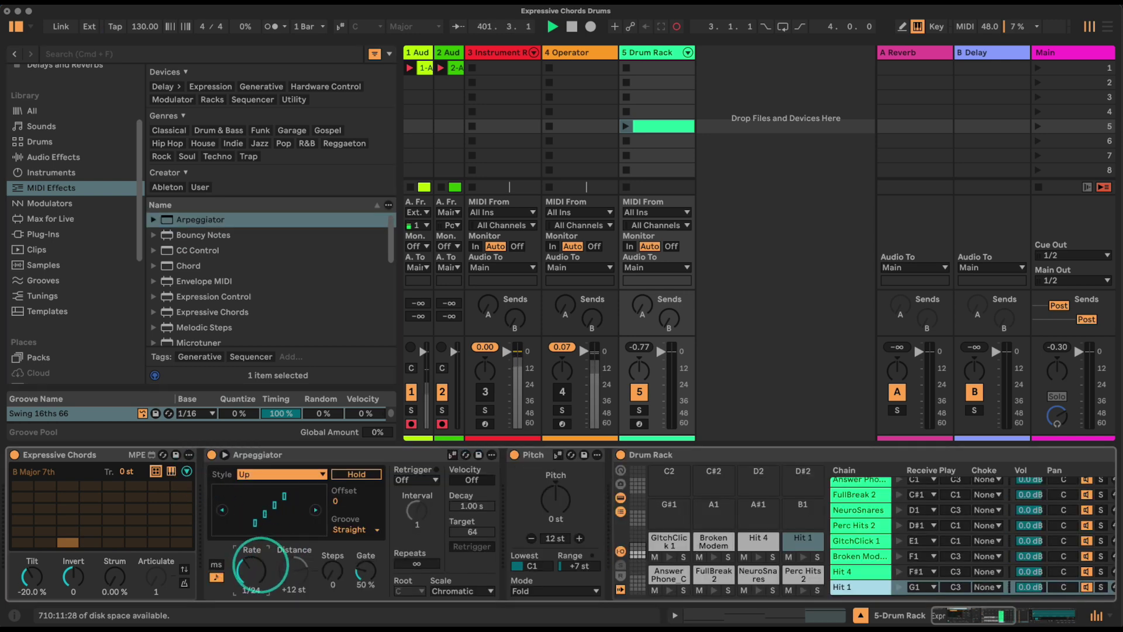
left_click(24, 545)
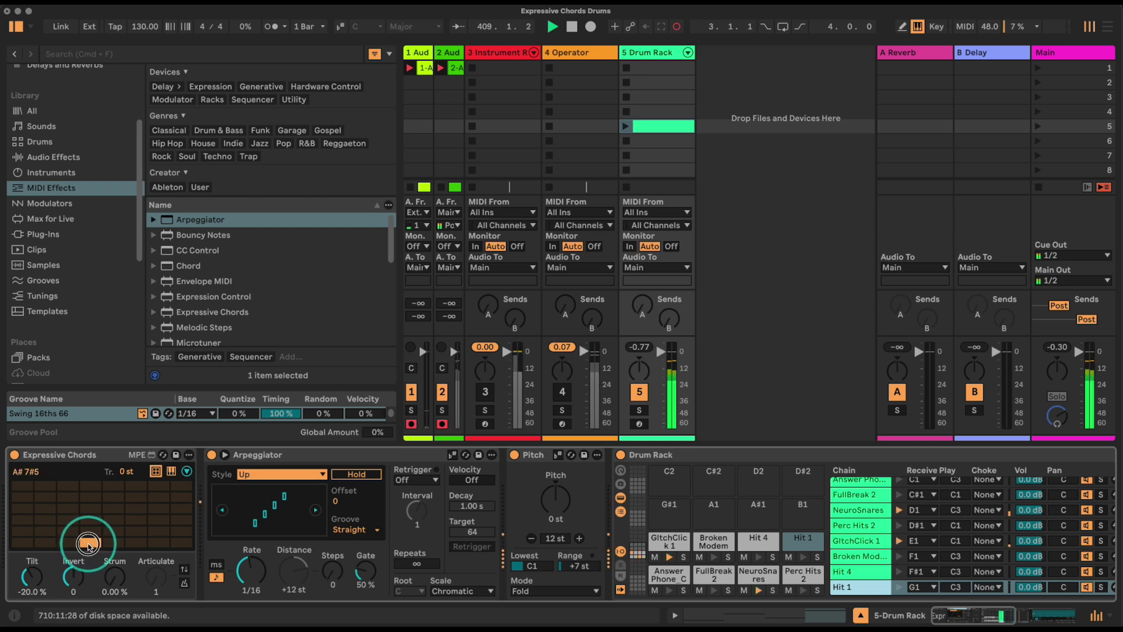
left_click_drag(88, 545, 30, 511)
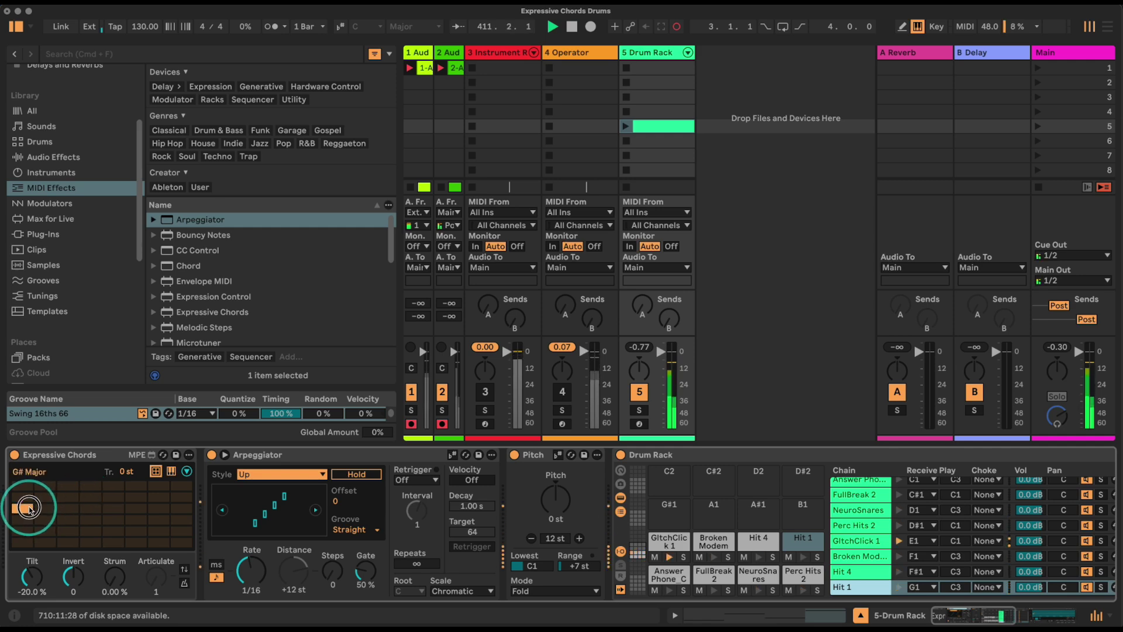
left_click_drag(31, 510, 162, 519)
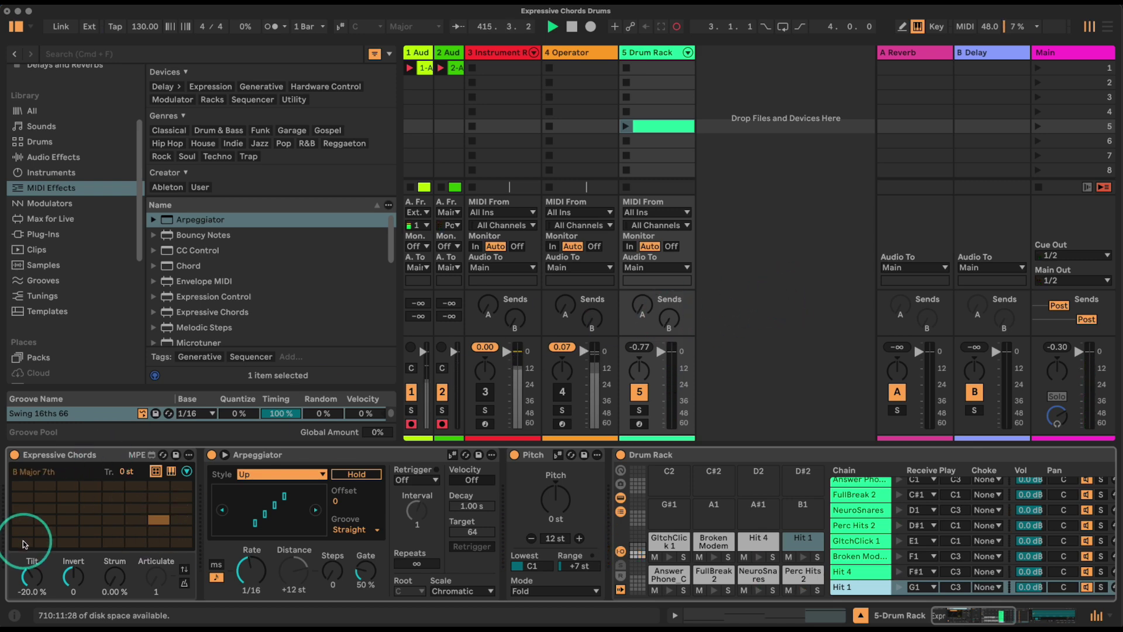
left_click_drag(20, 546, 715, 182)
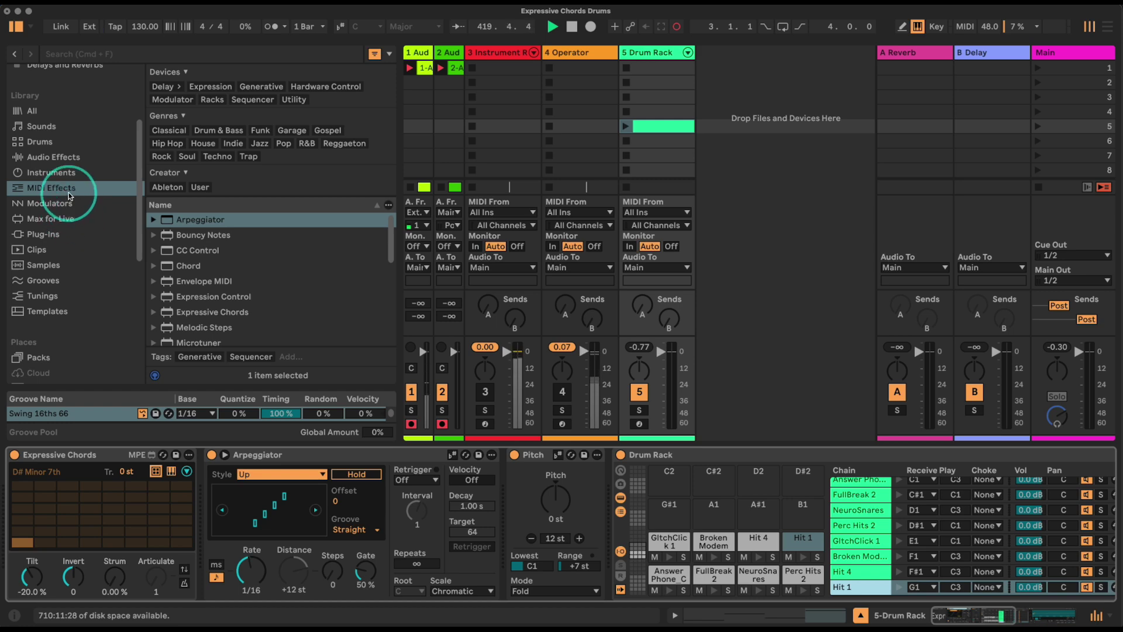
Step: Insert an SQ Sequencer before Expressive Chords at the start of the device chain
scroll(237, 269, "down", 5)
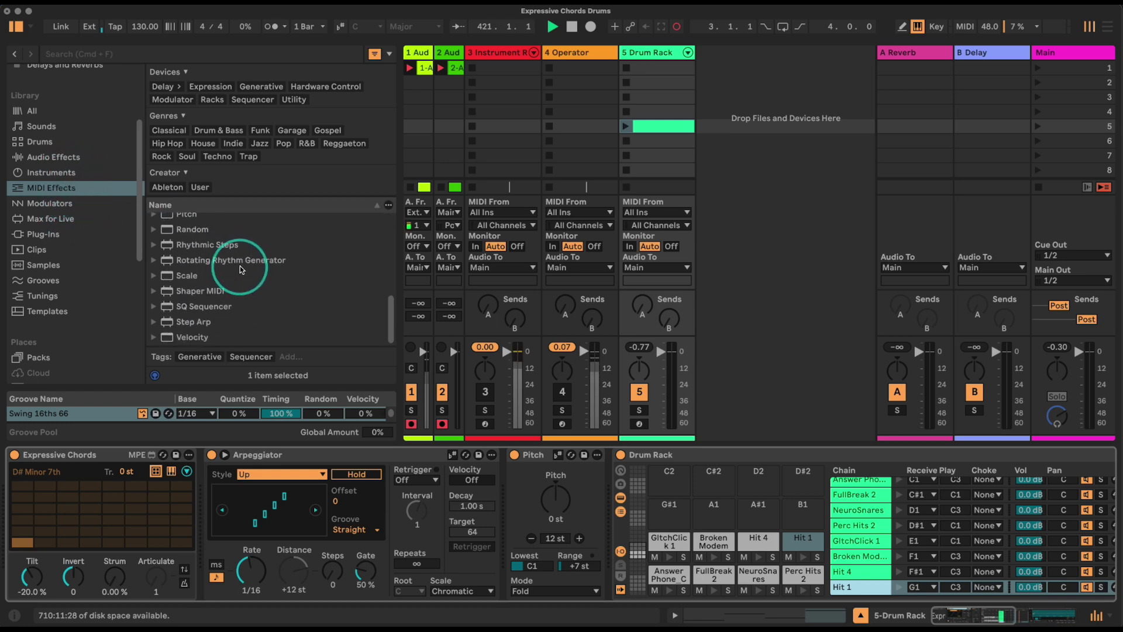
left_click(194, 309)
left_click(21, 492)
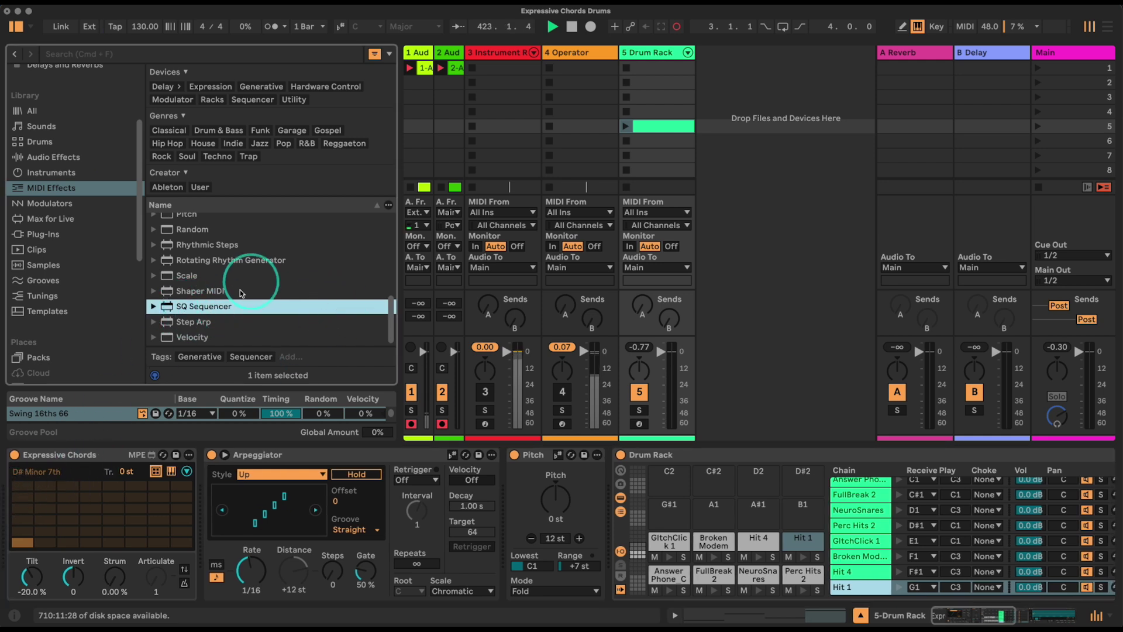
left_click(13, 506)
left_click_drag(8, 503, 9, 503)
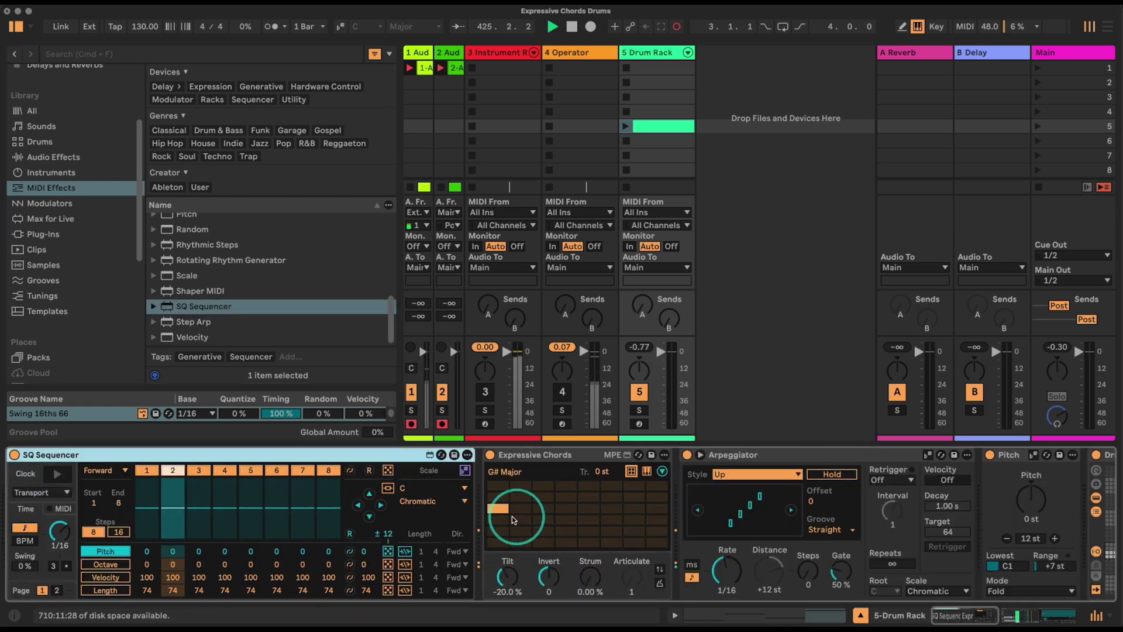
Step: Insert a MIDI Monitor between SQ Sequencer and Expressive Chords, and set the sequencer's rate to 1/4
mouse_move(965, 608)
left_mouse_down()
mouse_move(988, 612)
mouse_move(957, 614)
left_mouse_up()
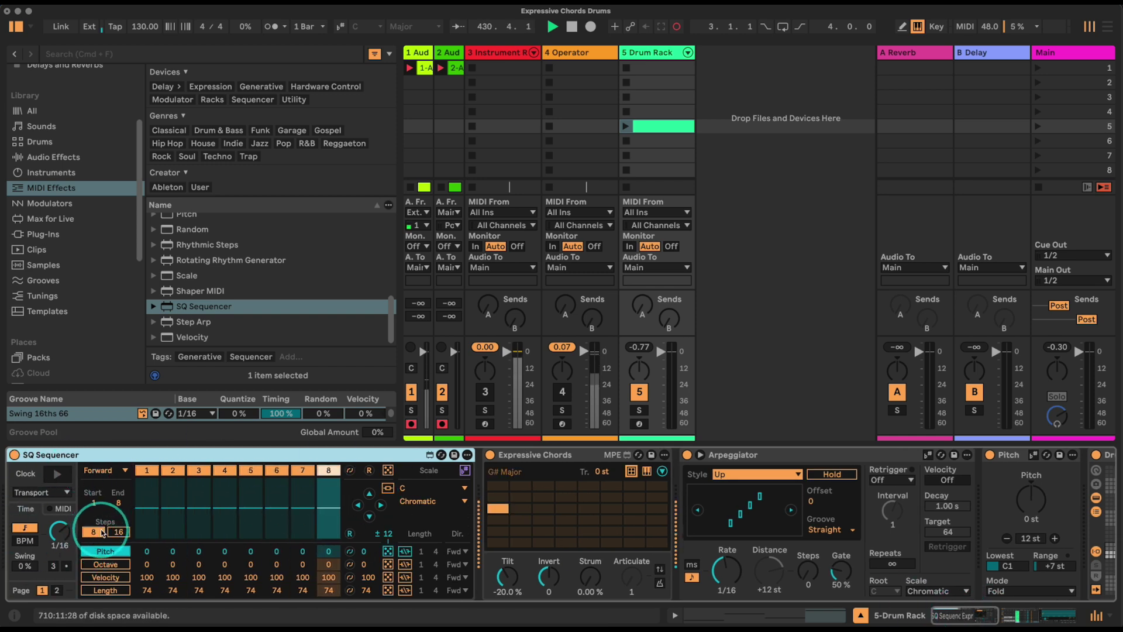
scroll(217, 288, "up", 4)
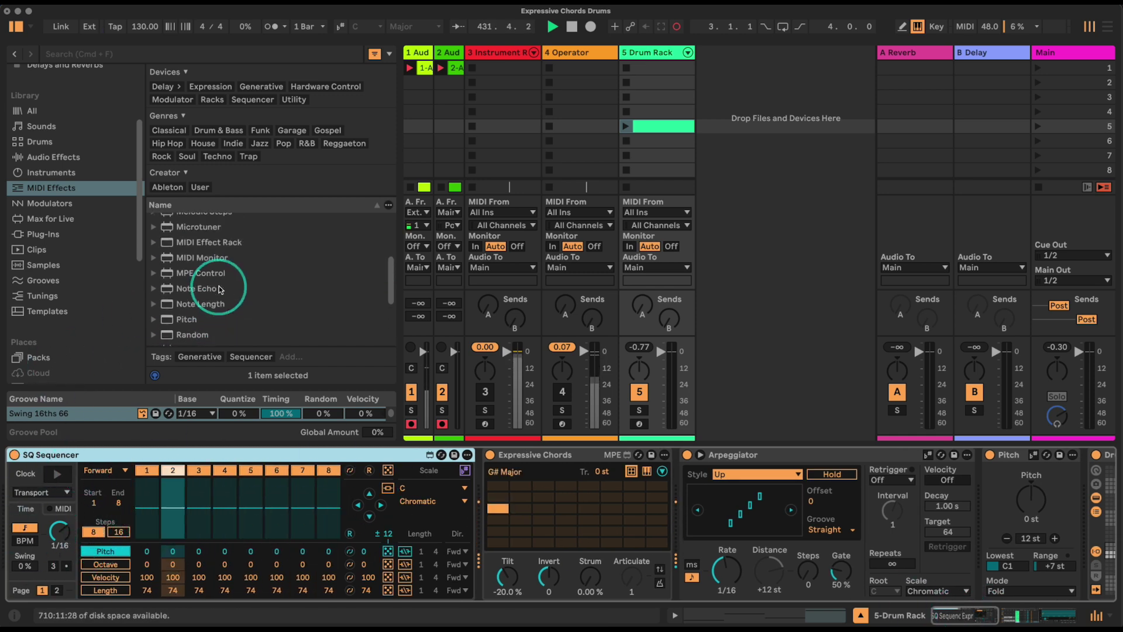
mouse_move(199, 257)
left_mouse_down()
mouse_move(498, 496)
mouse_move(484, 498)
left_mouse_up()
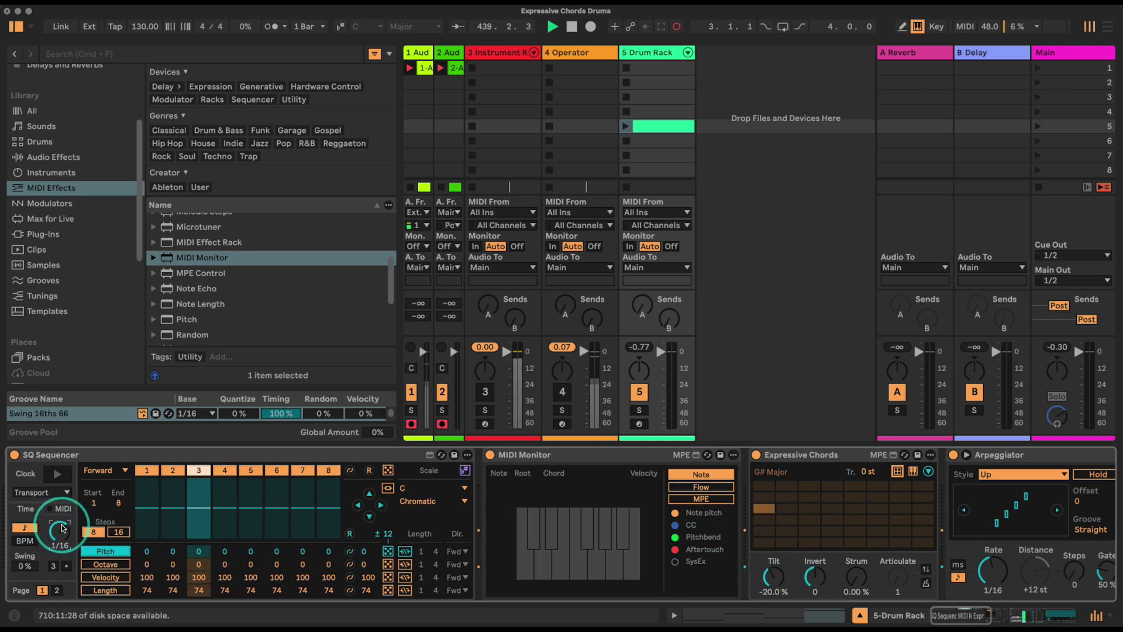
left_click_drag(62, 528, 69, 564)
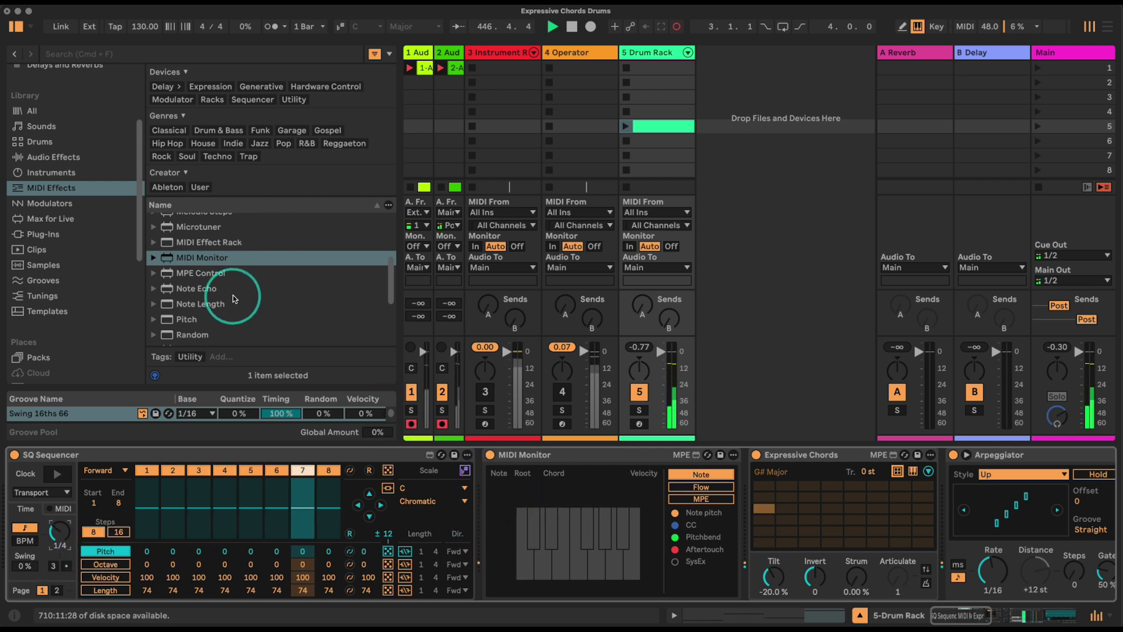
Step: Insert a Note Length effect between SQ Sequencer and MIDI Monitor, and enable its Latch
scroll(234, 299, "down", 2)
left_click_drag(183, 274, 481, 462)
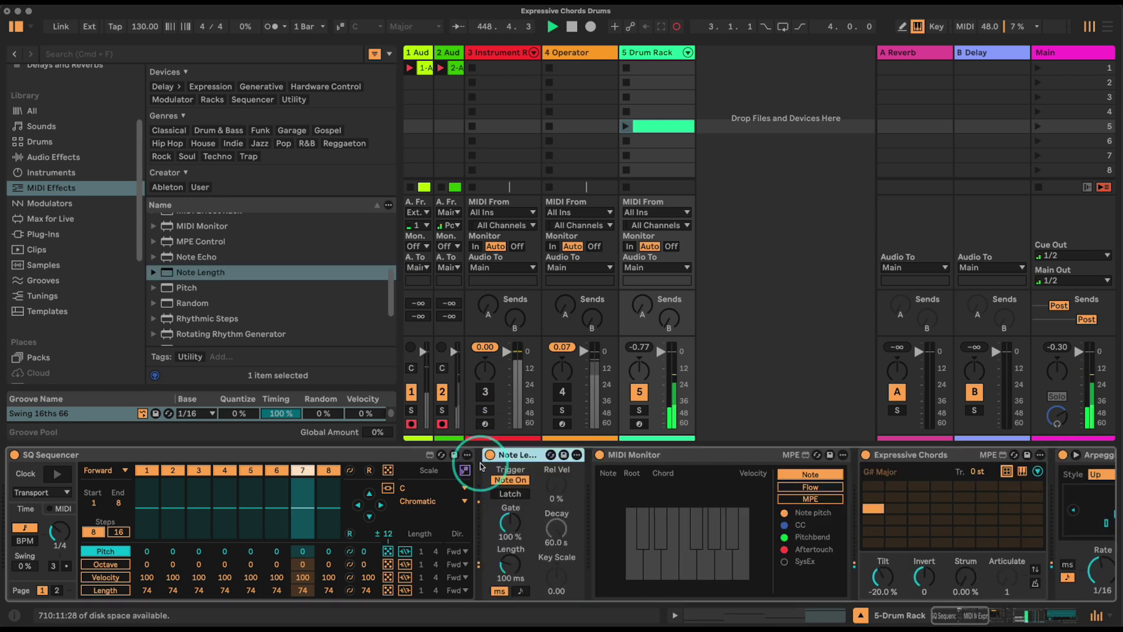
left_click(495, 494)
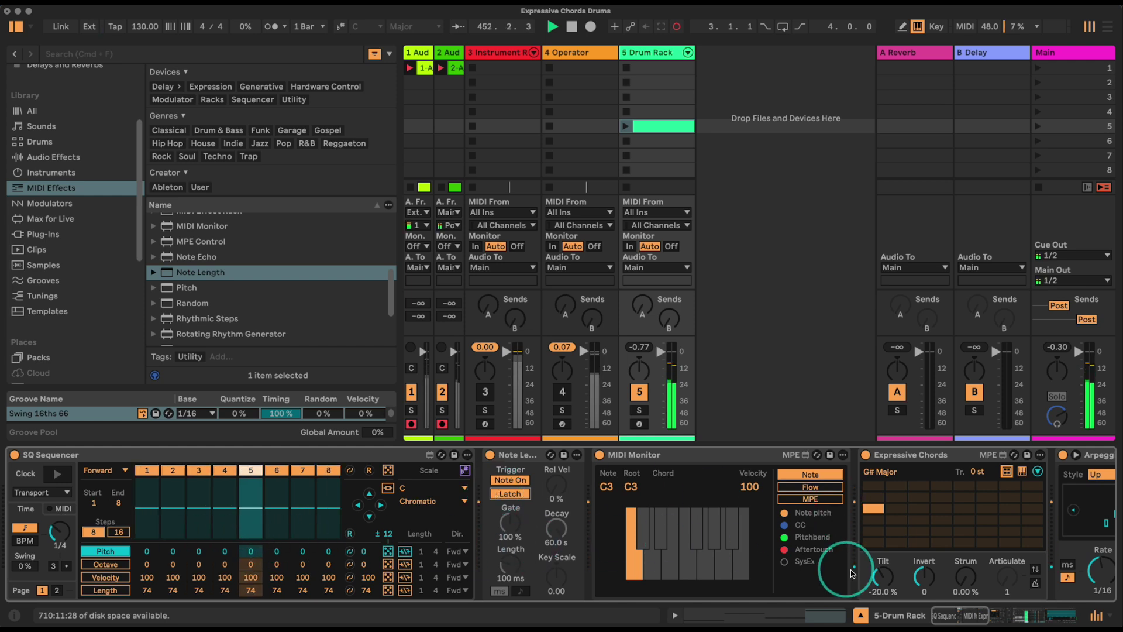
Step: Try the Pinky UpDown style on the Arpeggiator, and restore the style to Up
left_click_drag(974, 617, 1007, 619)
left_click(657, 498)
left_click_drag(623, 483, 624, 608)
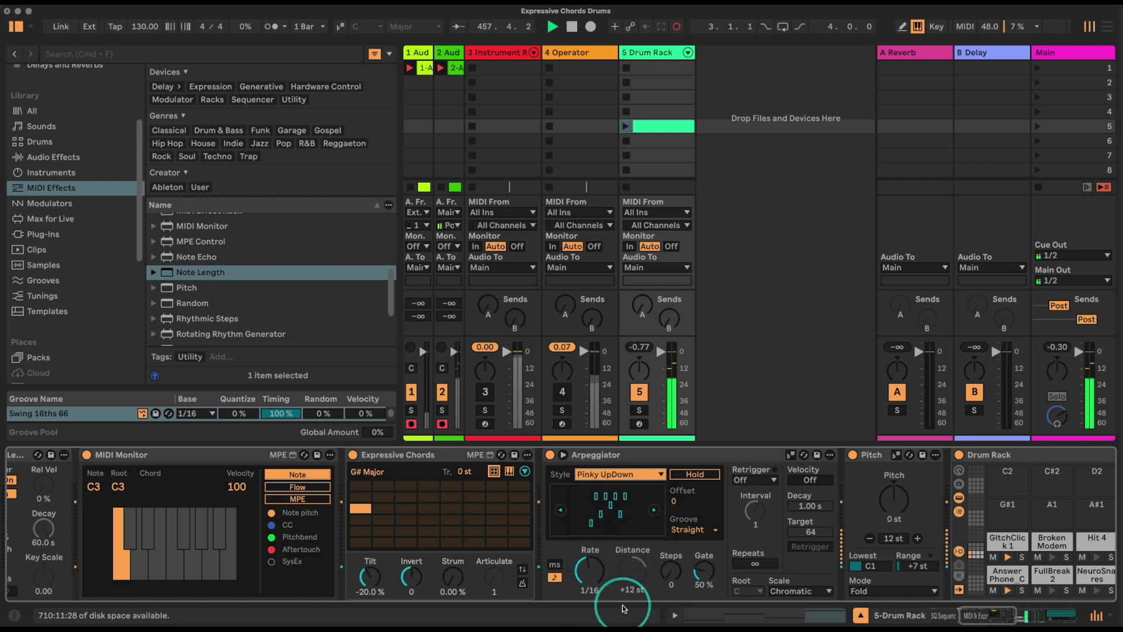
mouse_move(618, 471)
left_mouse_down()
mouse_move(623, 494)
mouse_move(622, 482)
left_mouse_up()
left_click_drag(976, 616, 955, 609)
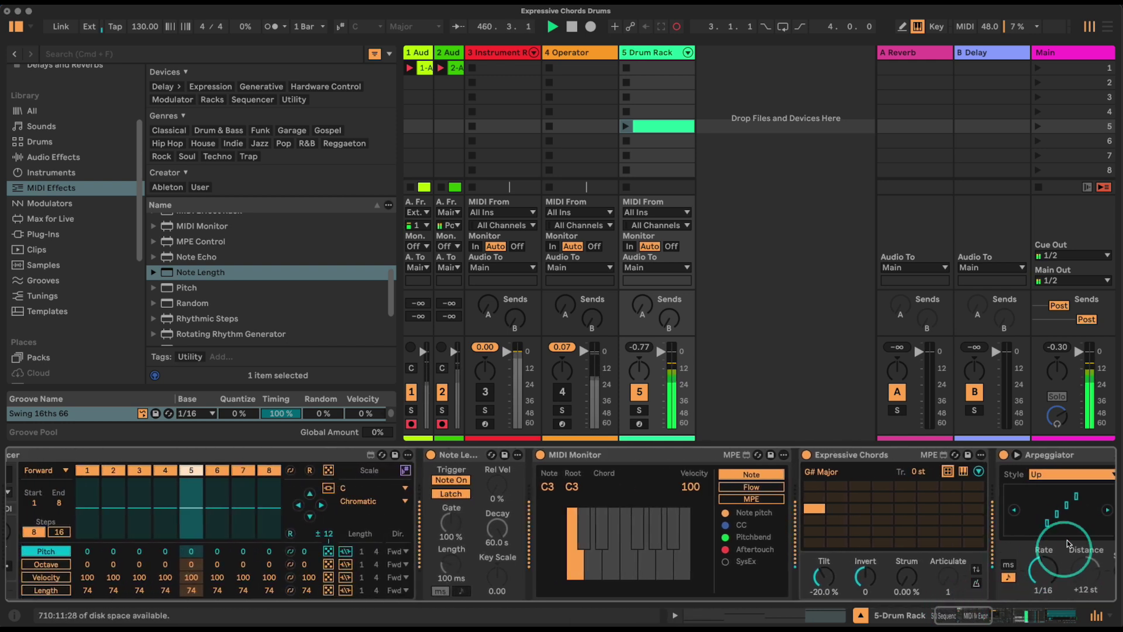
left_click(1070, 480)
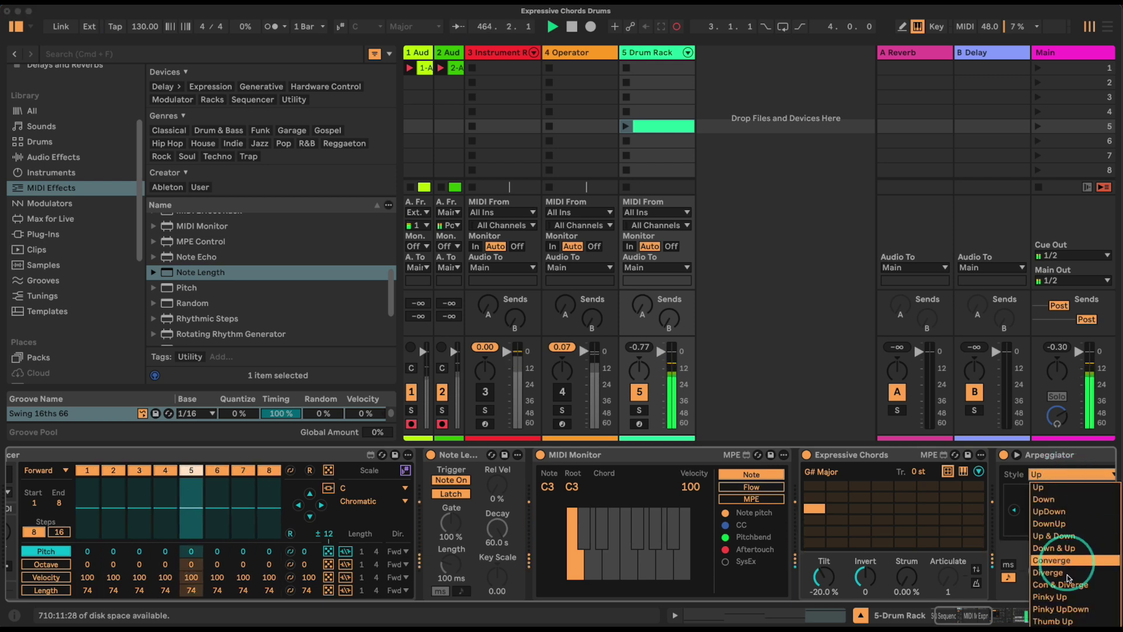
left_click(1059, 542)
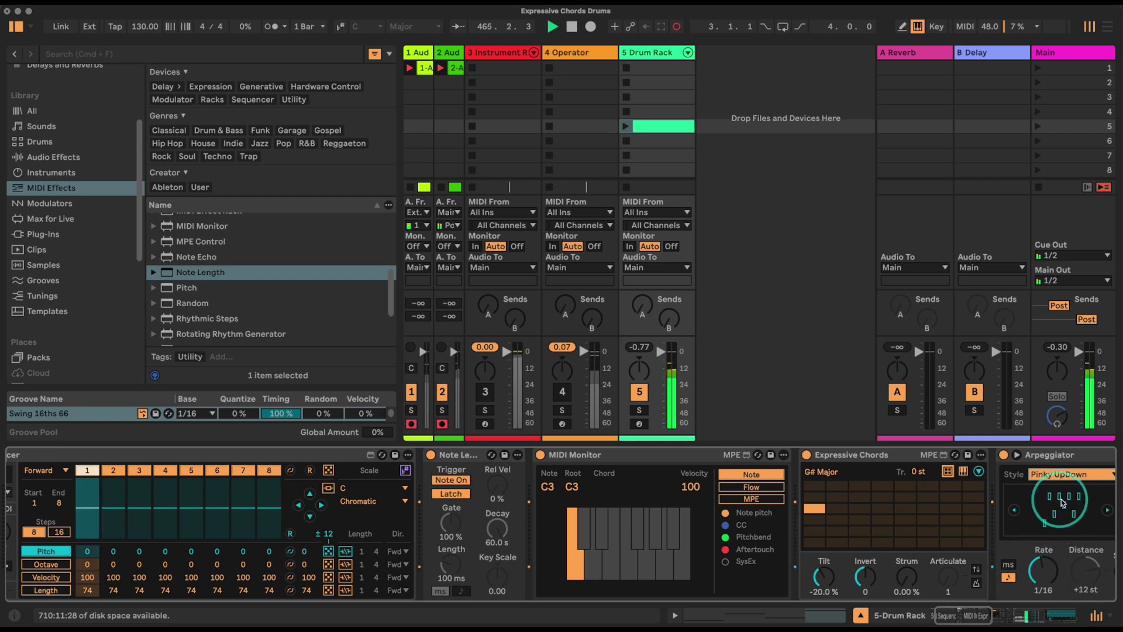
left_click(1057, 474)
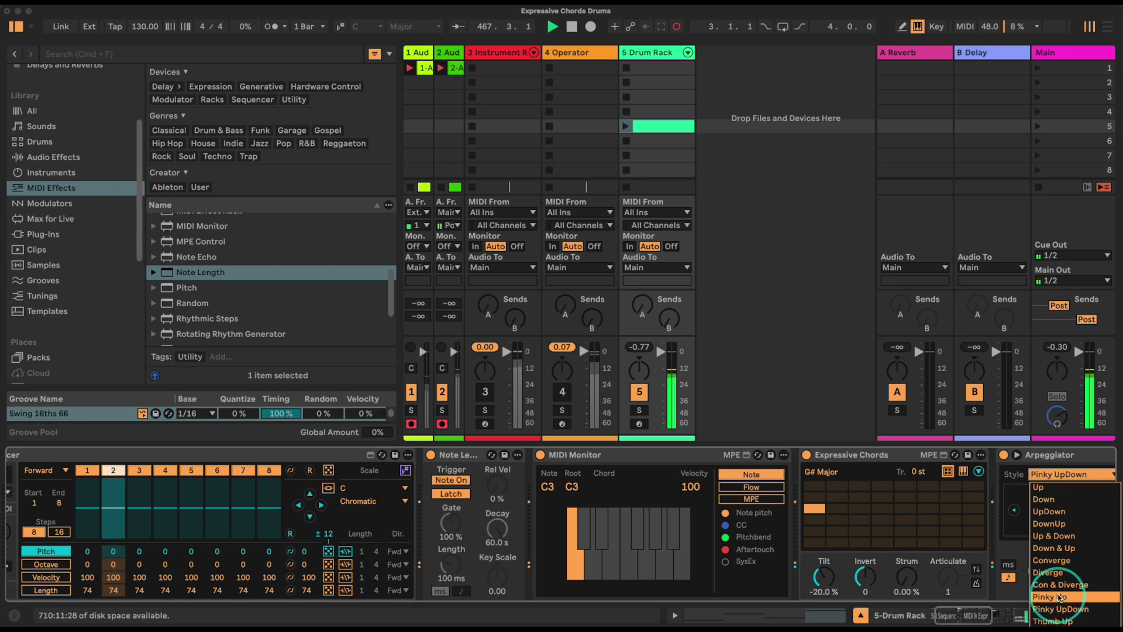
left_click(1059, 488)
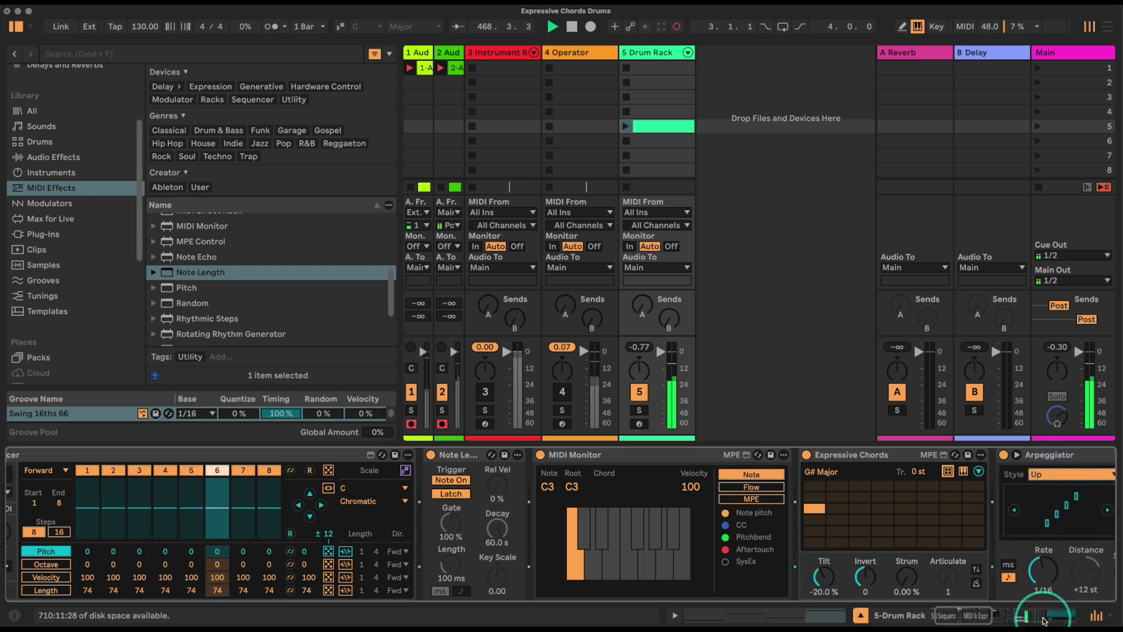
Step: Set the Arpeggiator's gate to 99 %
left_click(959, 612)
left_click_drag(960, 611, 983, 611)
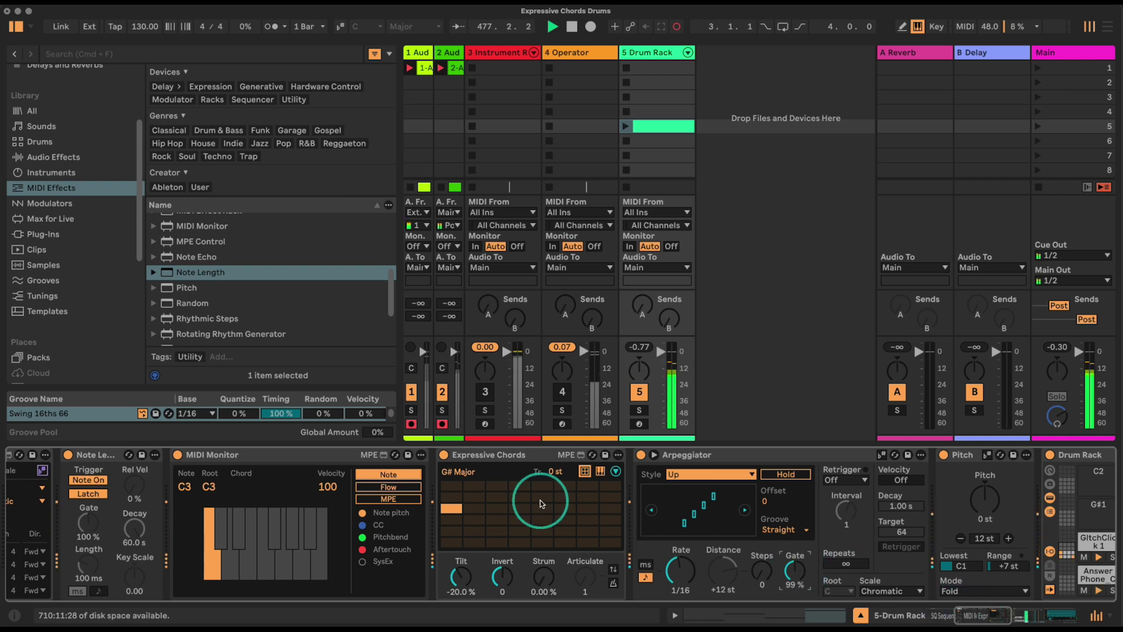
Step: Collapse Expressive Chords to review the device chain from SQ Sequencer to the Drum Rack, and expand it again
double_click(497, 454)
left_click_drag(993, 612, 936, 612)
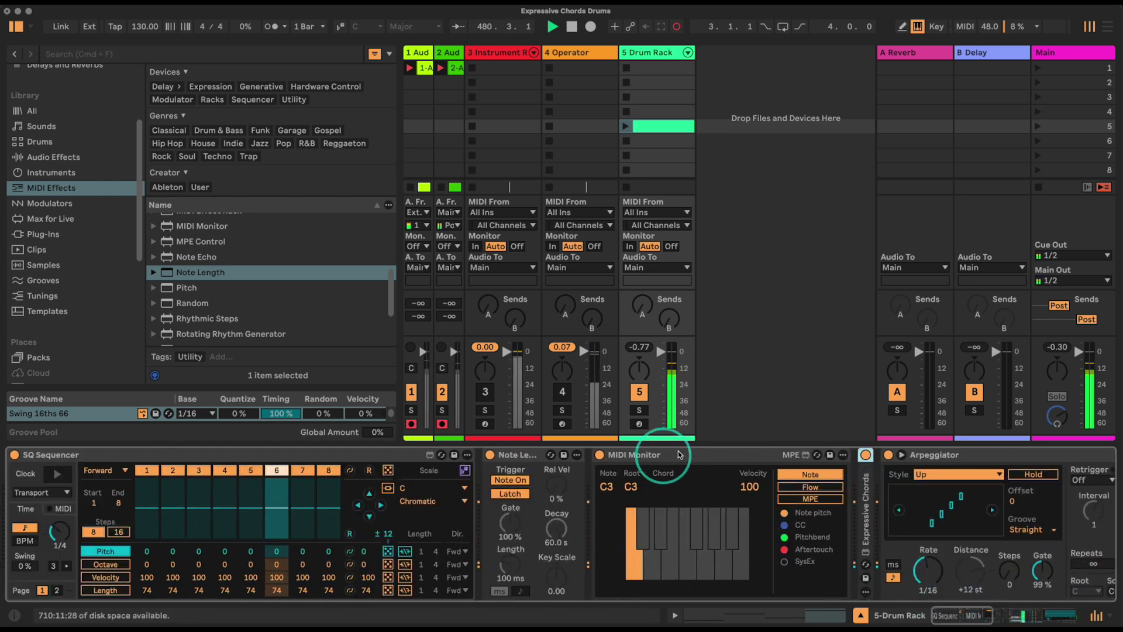
left_click_drag(959, 614, 1010, 617)
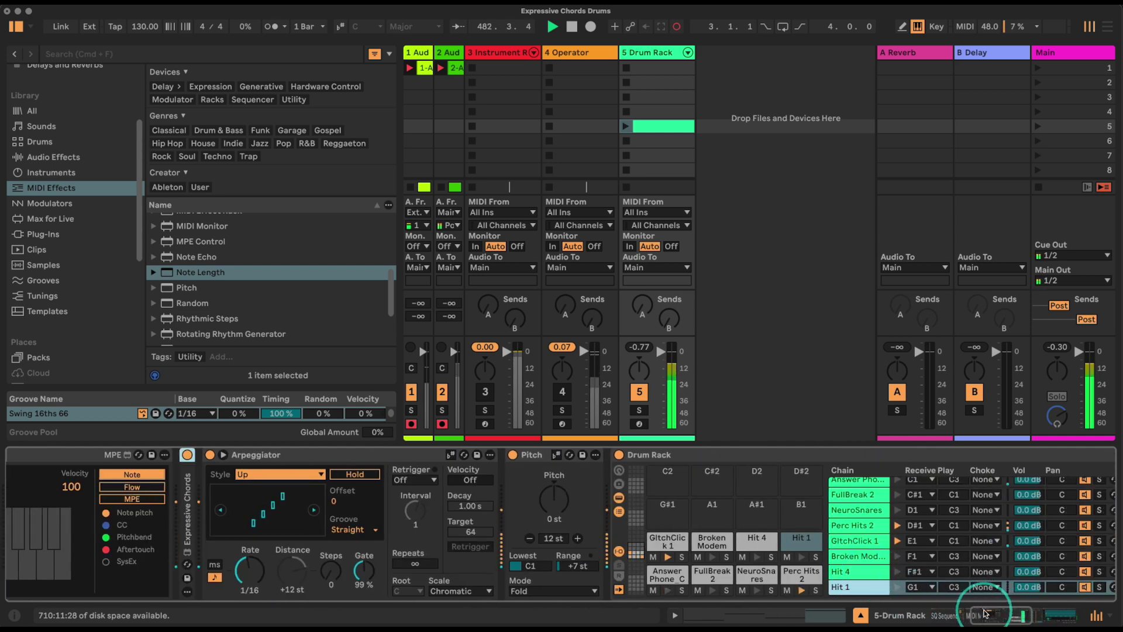
left_click_drag(987, 616, 942, 609)
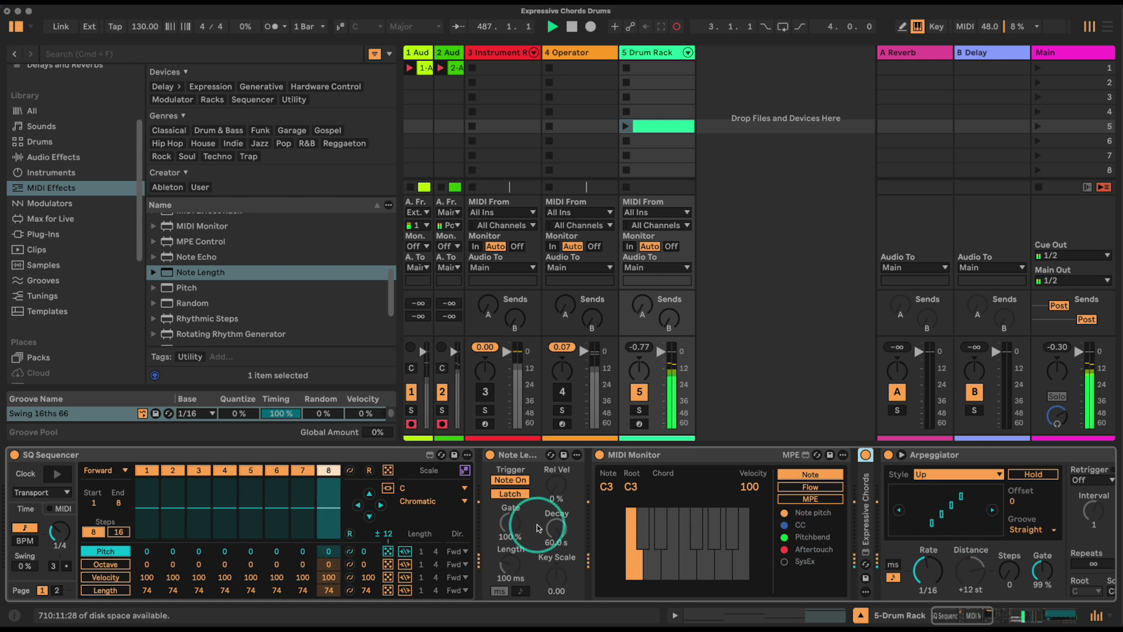
double_click(855, 513)
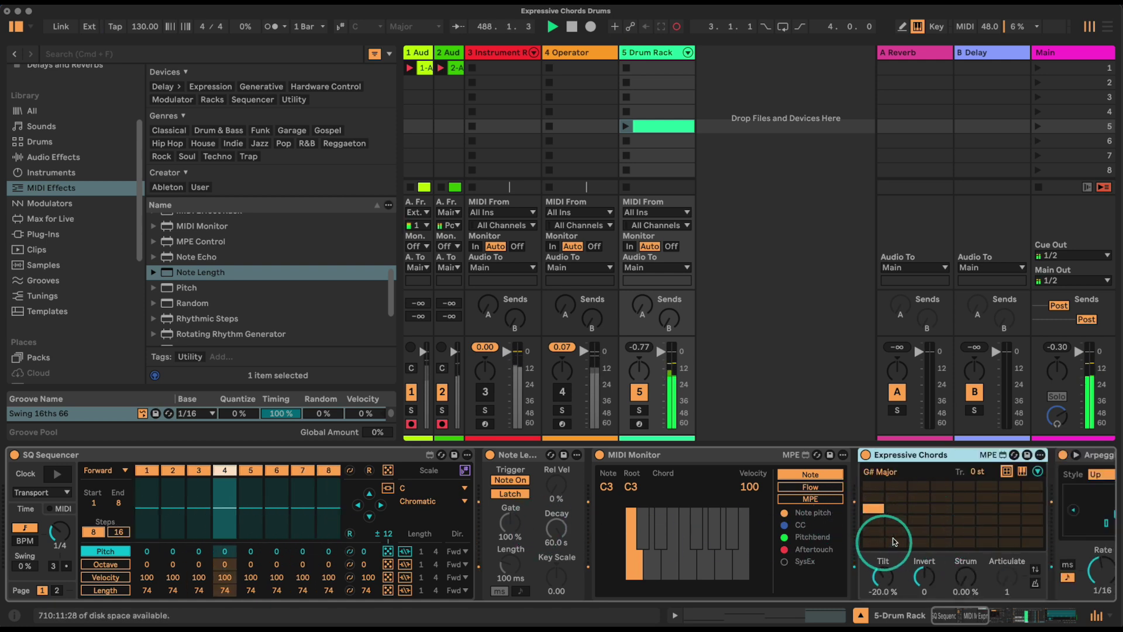
Step: Randomize the SQ Sequencer's pitch steps, and collapse MIDI Monitor, Expressive Chords and Arpeggiator
left_click(388, 552)
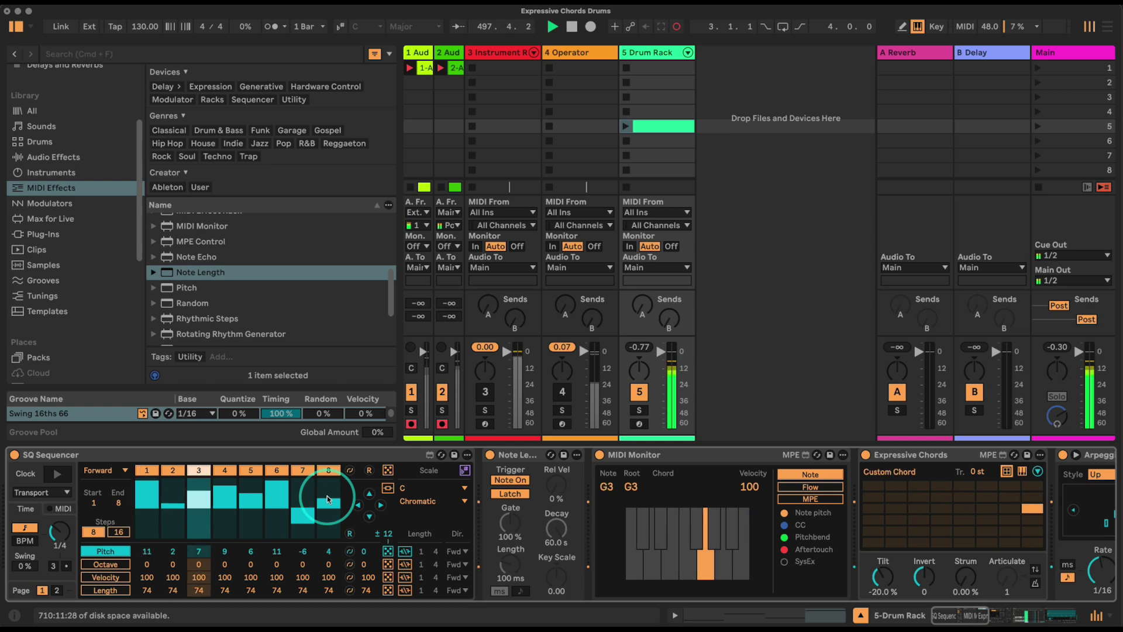
left_click_drag(935, 610, 953, 616)
double_click(685, 455)
left_click(458, 461)
double_click(458, 460)
double_click(581, 453)
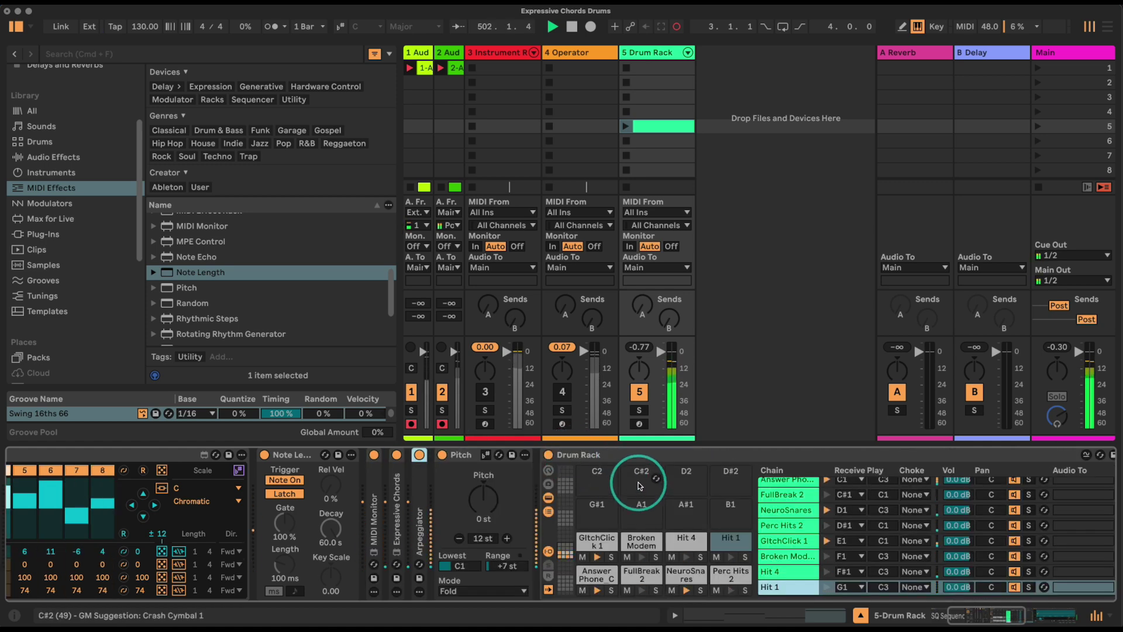
Step: Examine the devices on the Instrument Rack track, and return to the Drum Rack track's chain list
left_click(492, 52)
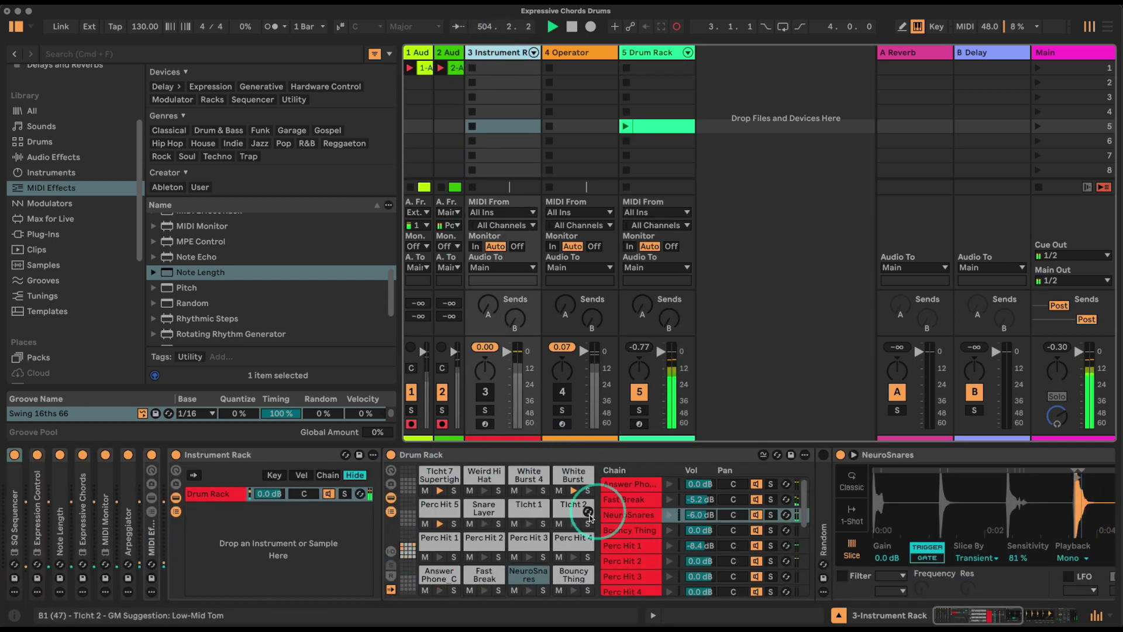
left_click(667, 82)
left_click(975, 613)
left_click_drag(975, 613, 989, 614)
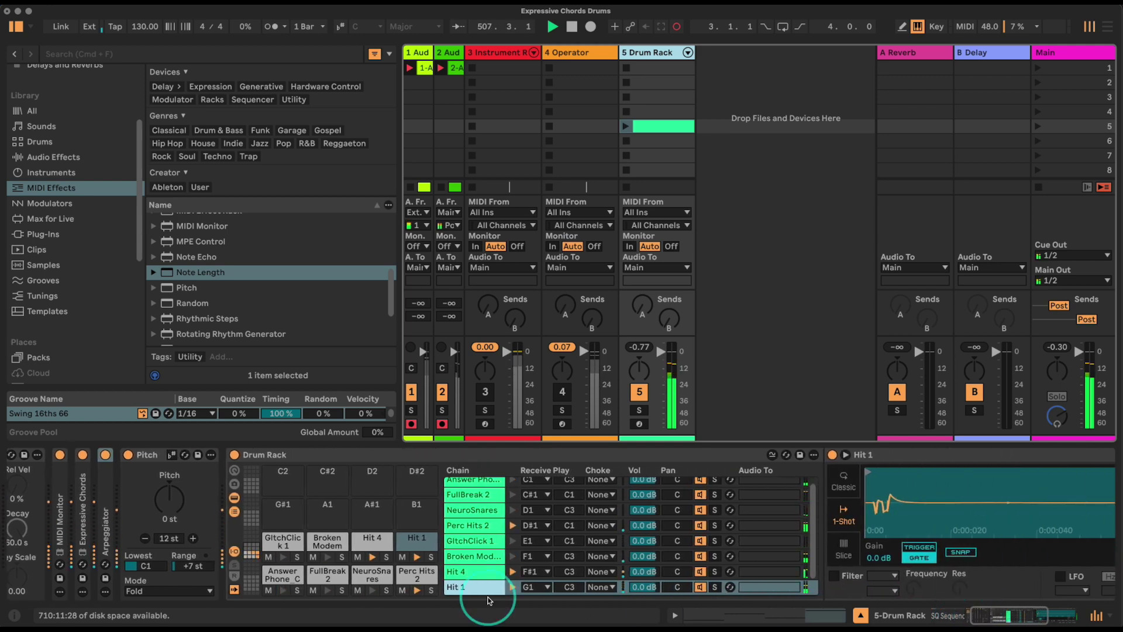
Step: Show the Drum Rack's return chains and create a new return chain
left_click(235, 578)
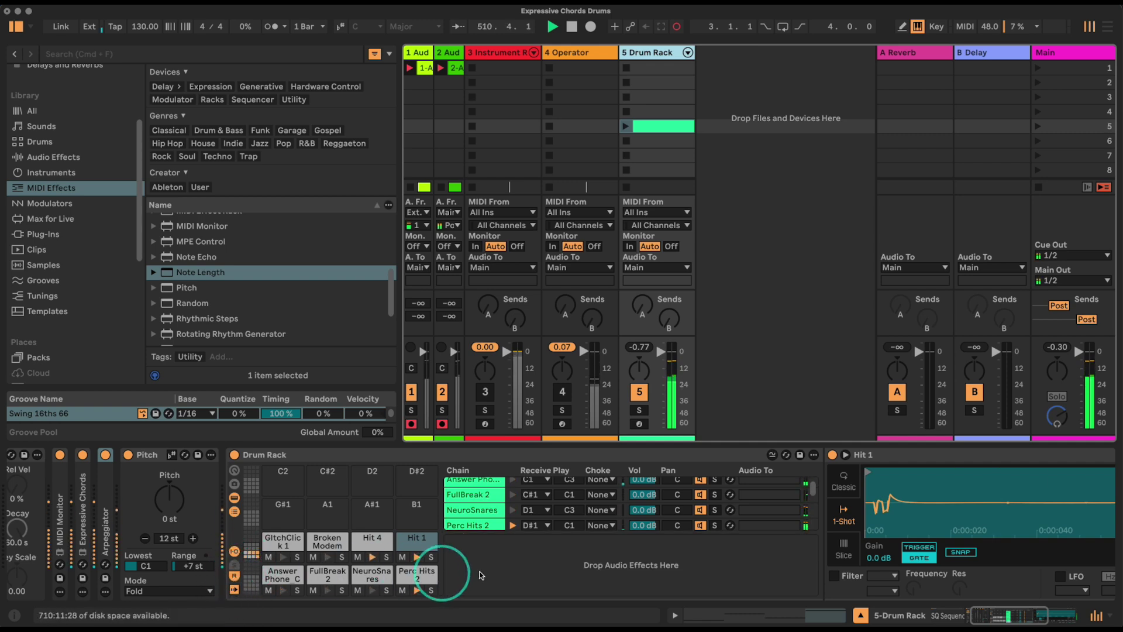
right_click(562, 566)
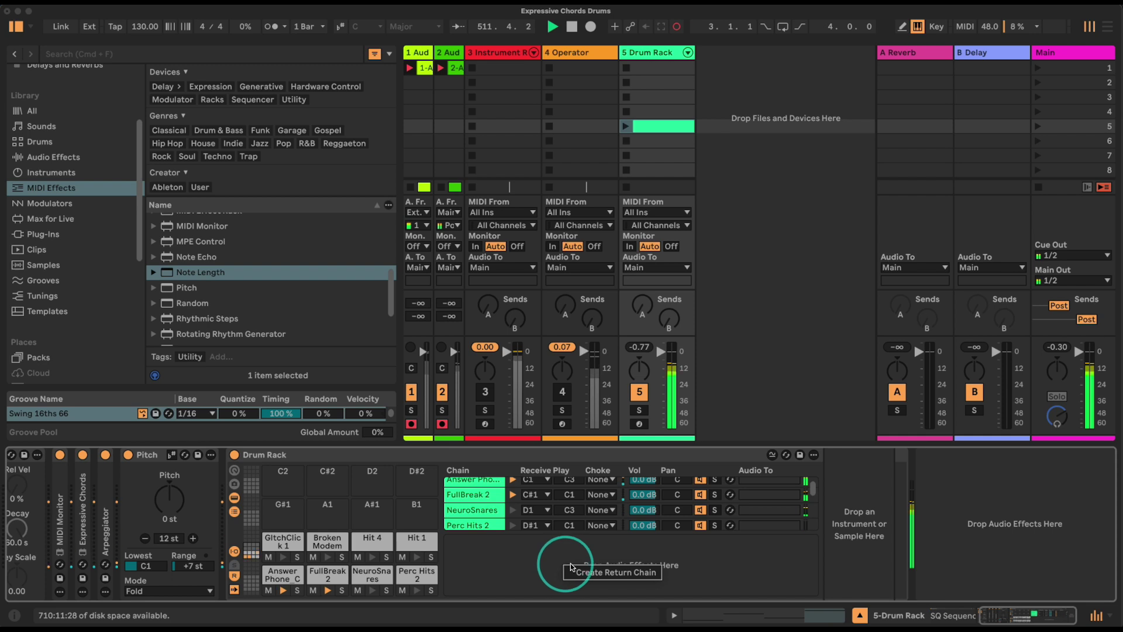
left_click(585, 581)
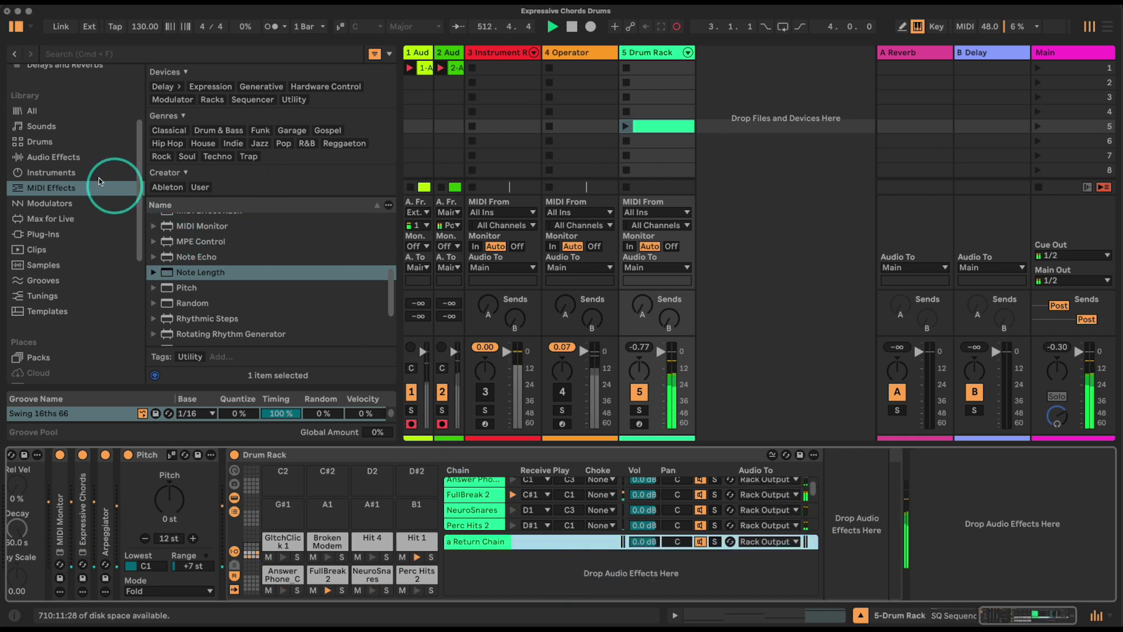
Step: Load Hybrid Reverb onto the new return chain and set its Dry/Wet to 100 %
left_click(75, 157)
scroll(212, 245, "down", 10)
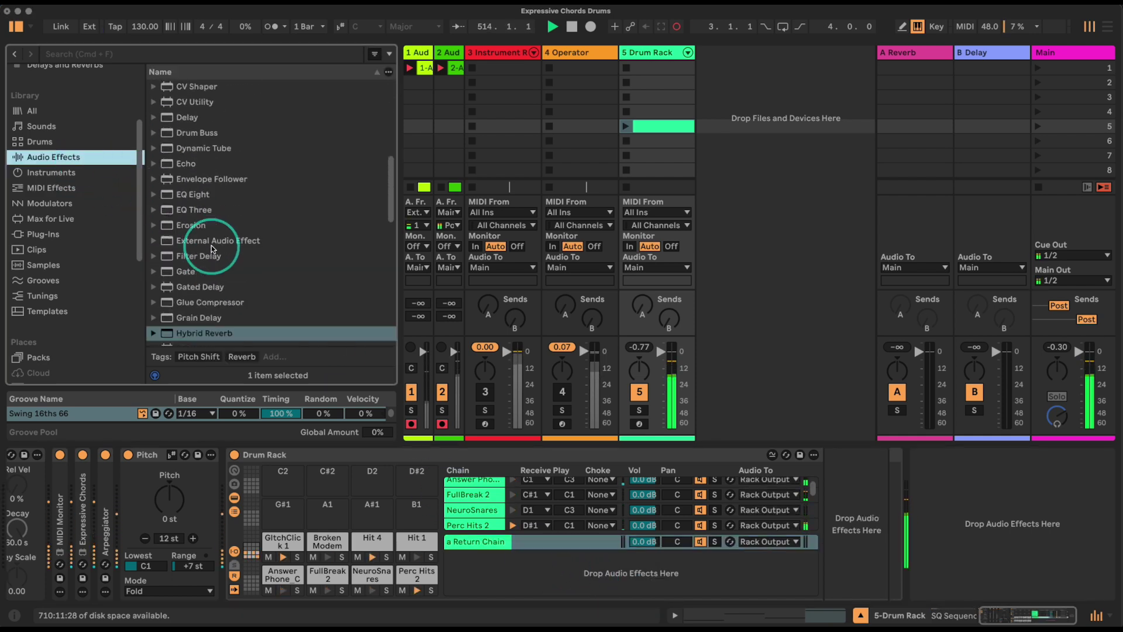
left_click_drag(190, 211, 477, 541)
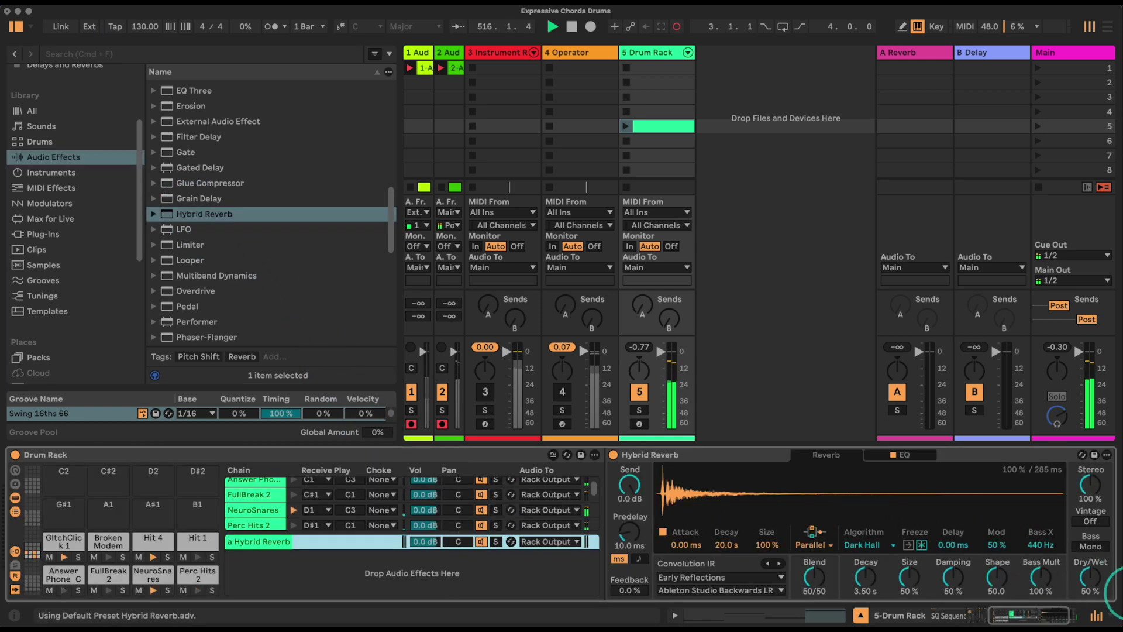
left_click_drag(1088, 581, 1088, 522)
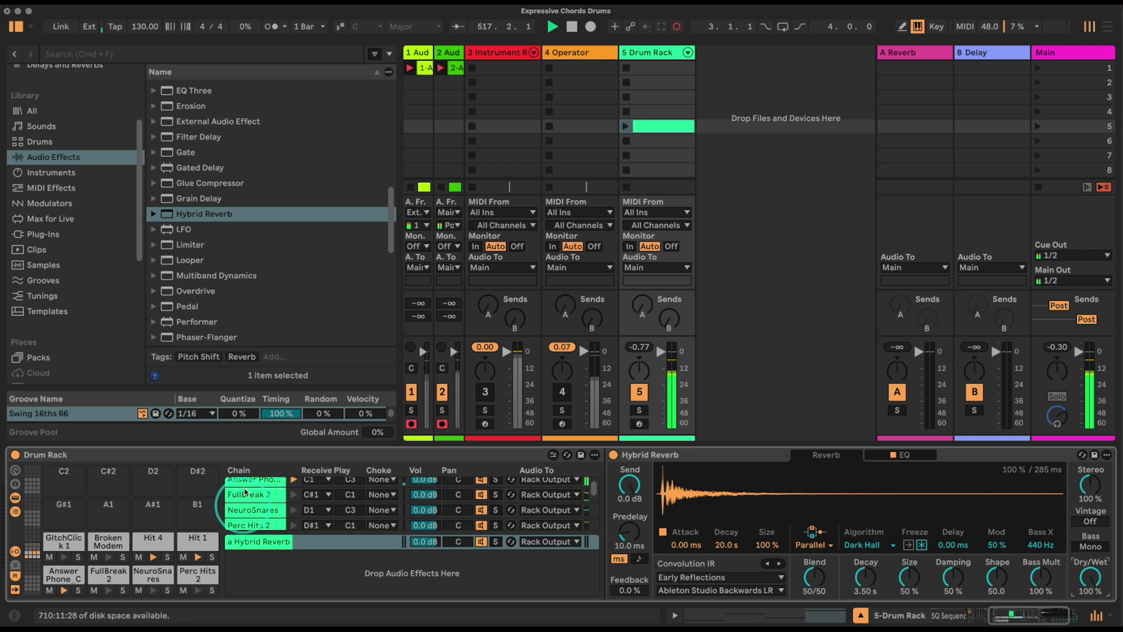
Step: Show the Drum Rack's send levels and raise the Perc Hits 2 chain's reverb send to about -14.7 dB
left_click(15, 565)
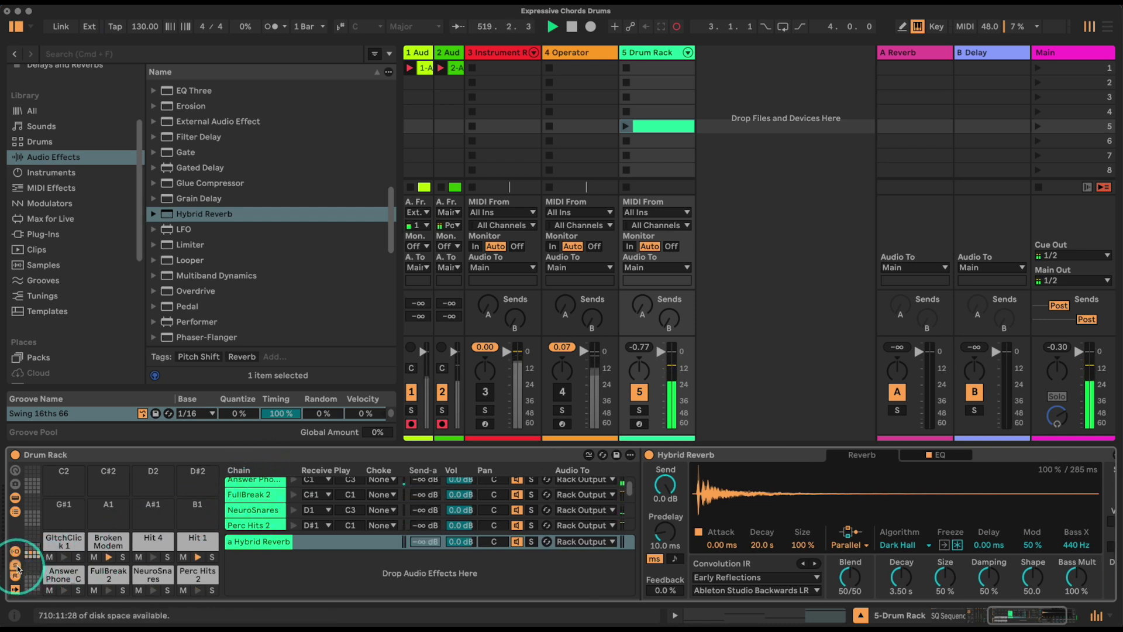
scroll(252, 504, "up", 3)
scroll(251, 504, "up", 2)
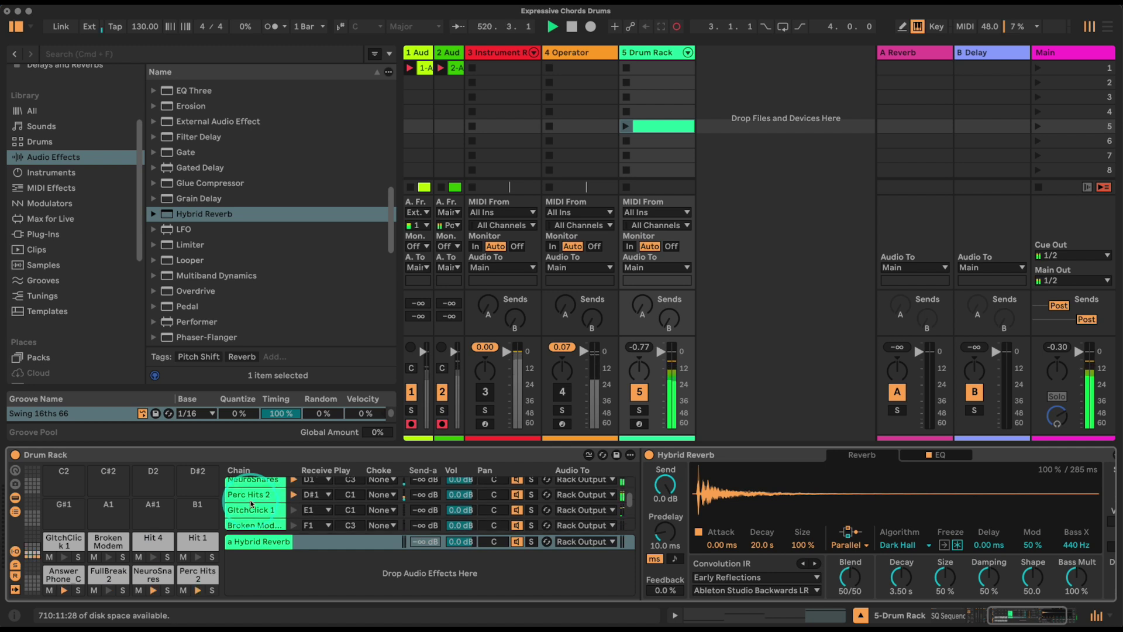
left_click_drag(435, 498, 434, 497)
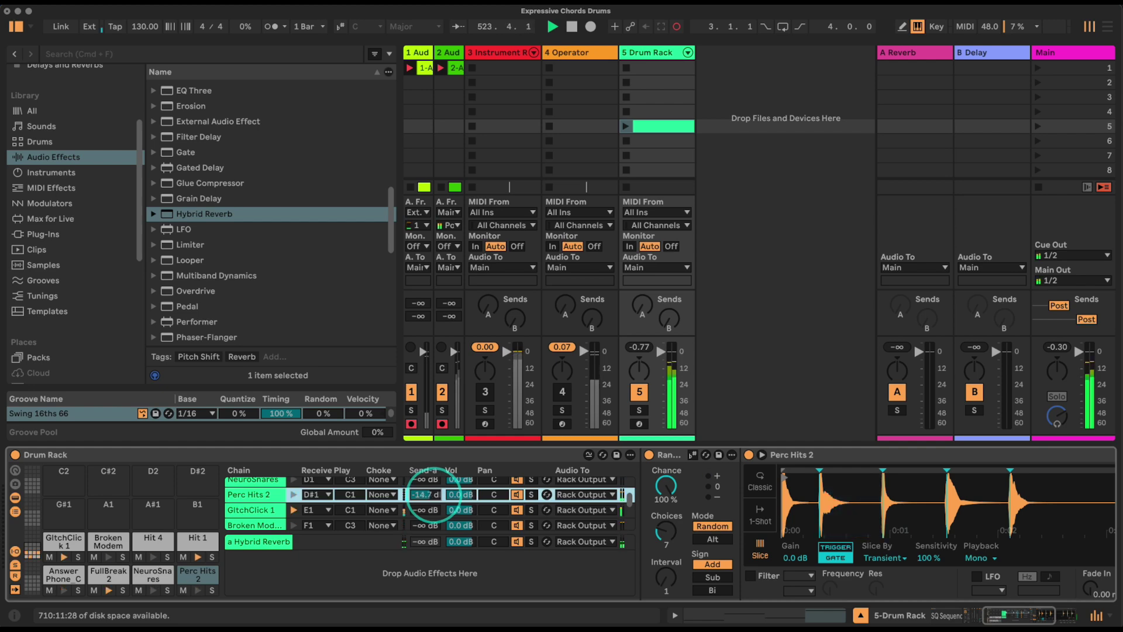
Step: Raise the reverb sends of the Hit 4 chain to about -15.3 dB and the Hit 1 chain to about -12.5 dB
scroll(435, 497, "down", 1)
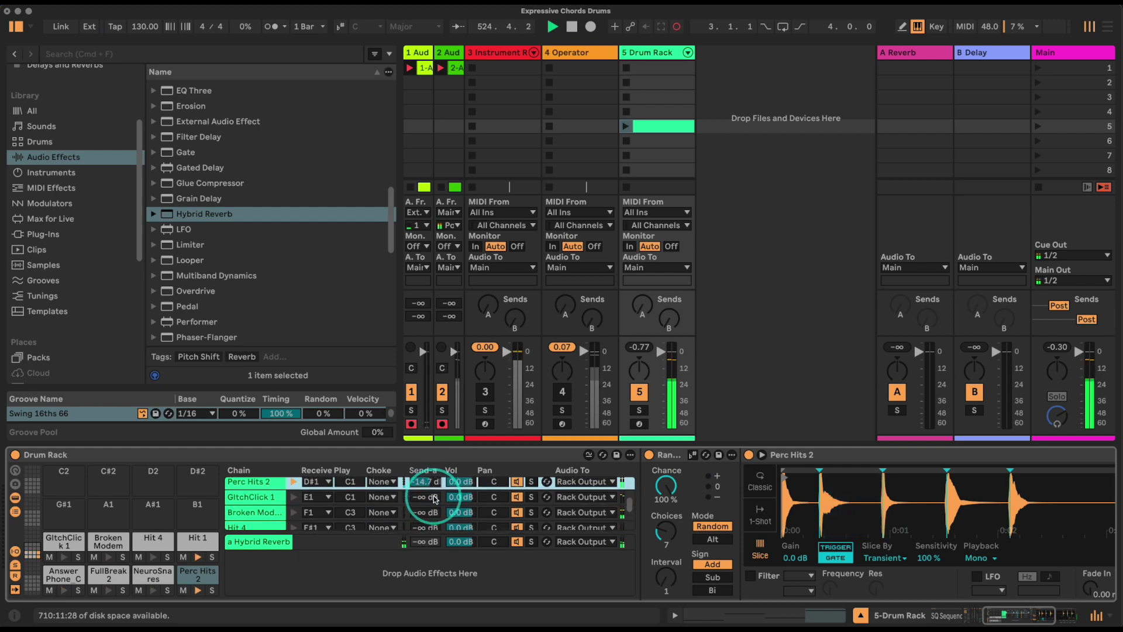
scroll(435, 498, "down", 2)
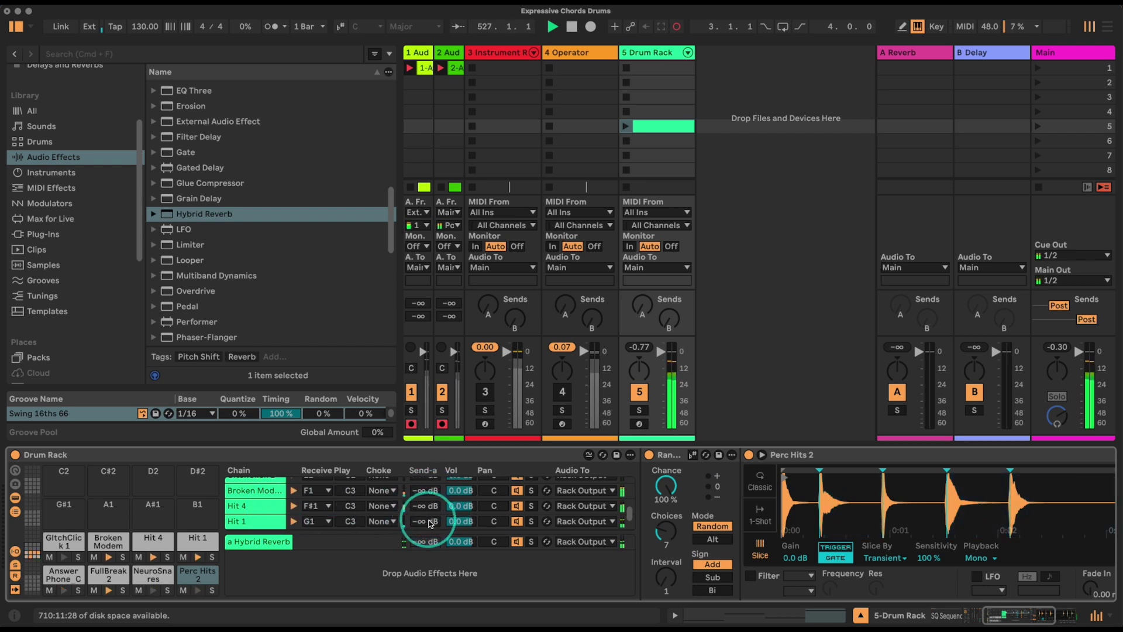
left_click_drag(426, 523, 429, 520)
left_click(429, 500)
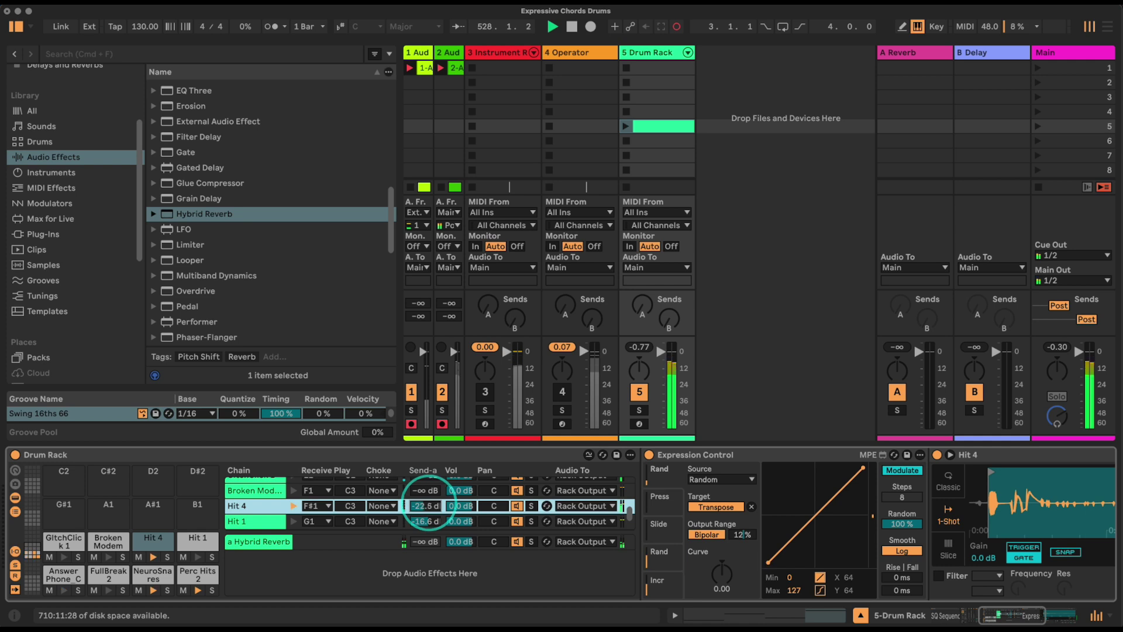
left_click_drag(430, 519, 435, 527)
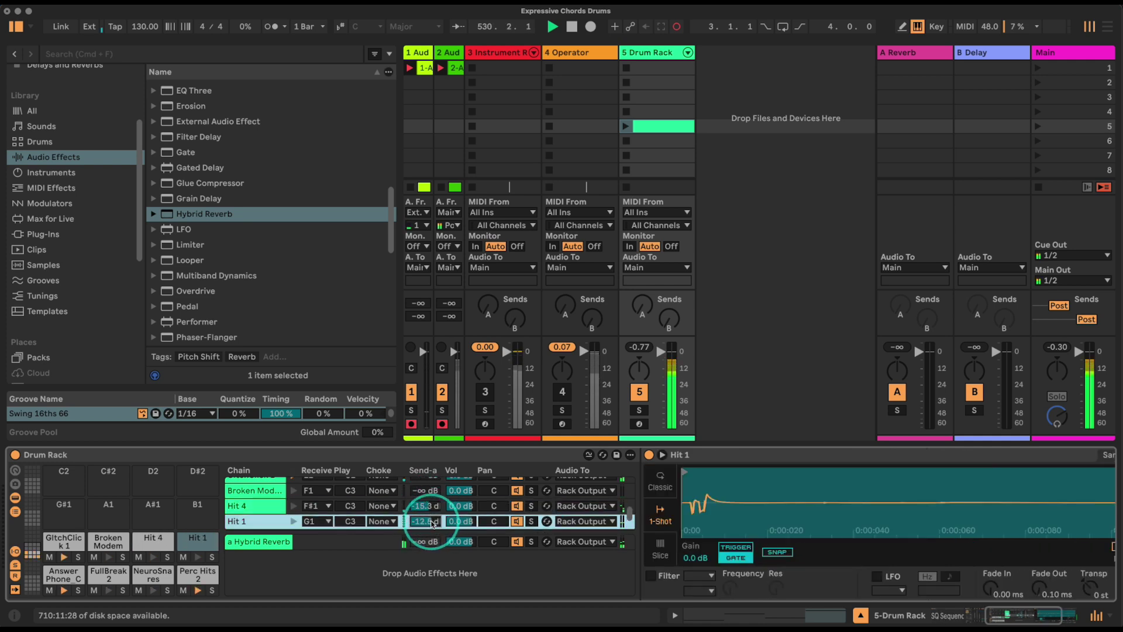
Step: Add a Compressor after Hybrid Reverb on the Drum Rack's return chain
left_click(251, 541)
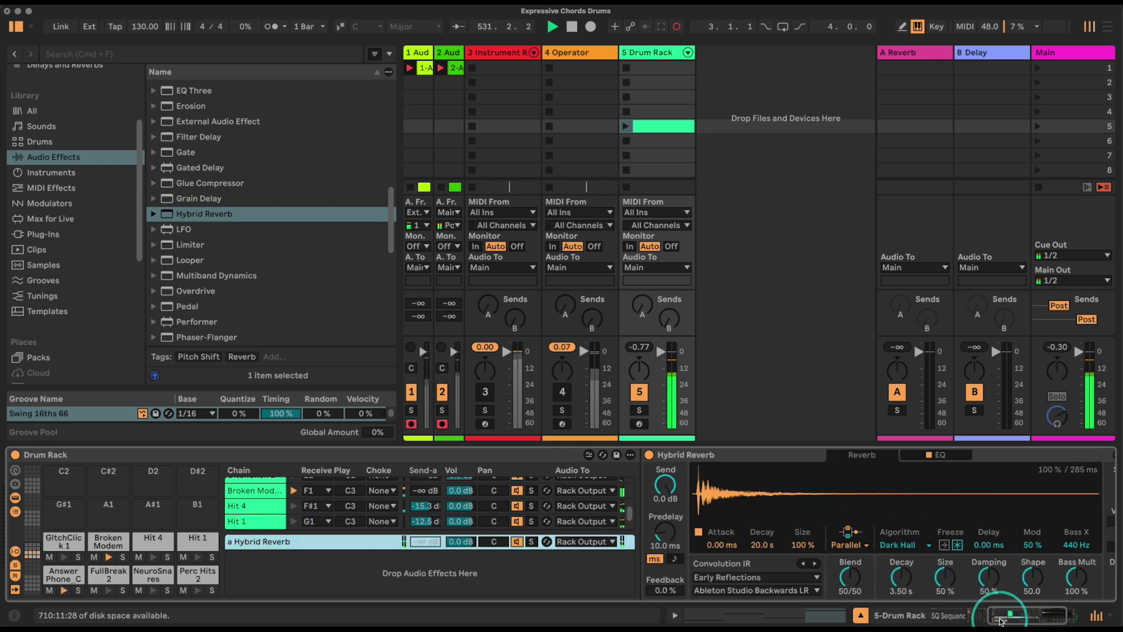
left_click_drag(1001, 620, 1019, 616)
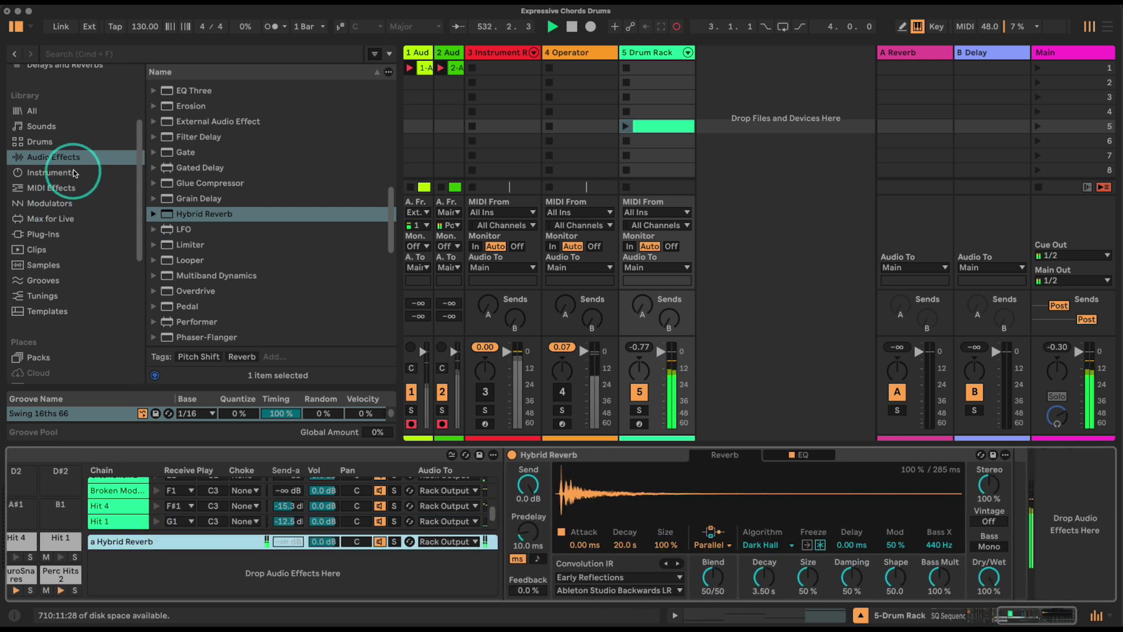
scroll(248, 205, "up", 6)
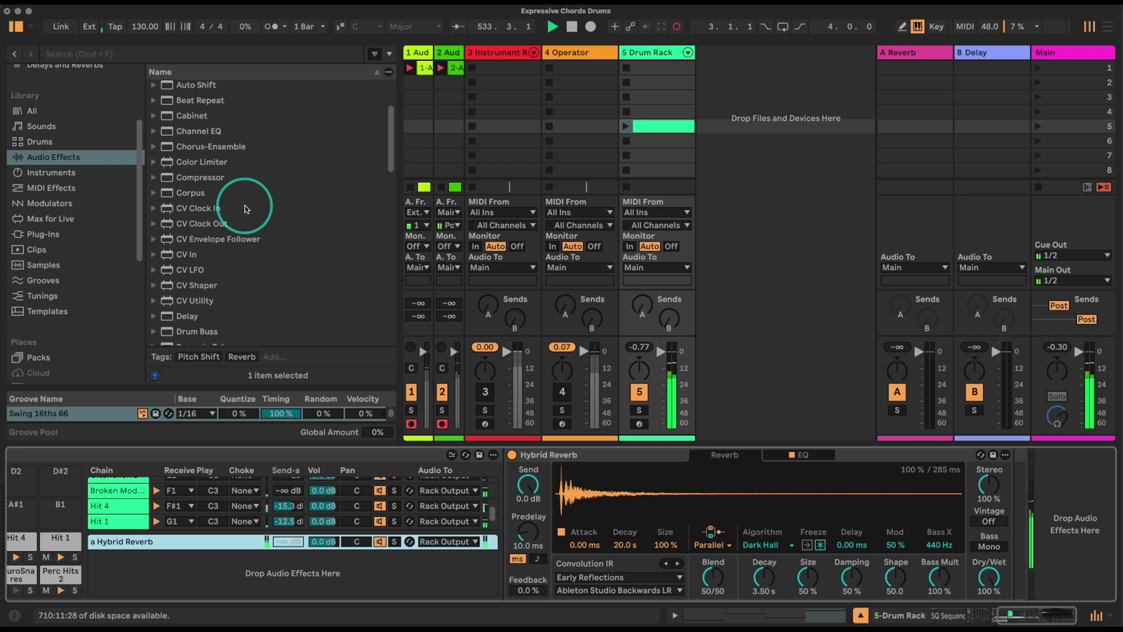
left_click_drag(222, 184, 1017, 491)
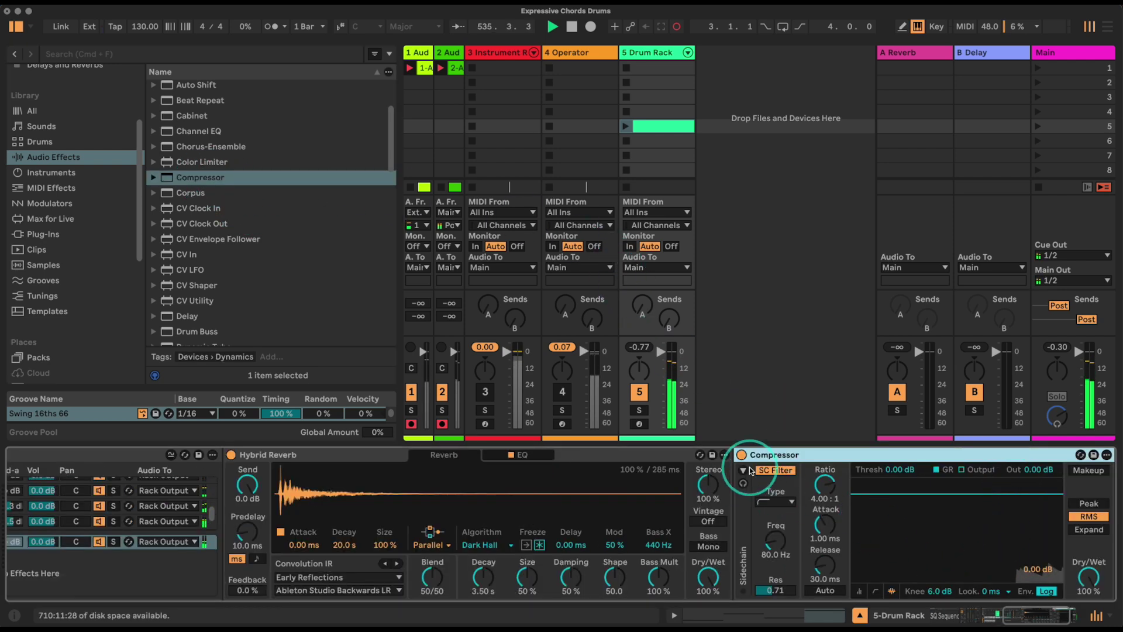
Step: Enable the Compressor's external sidechain, with 5-Drum Rack as source and the Answer Phone chain's Post FX signal as input
left_click(784, 472)
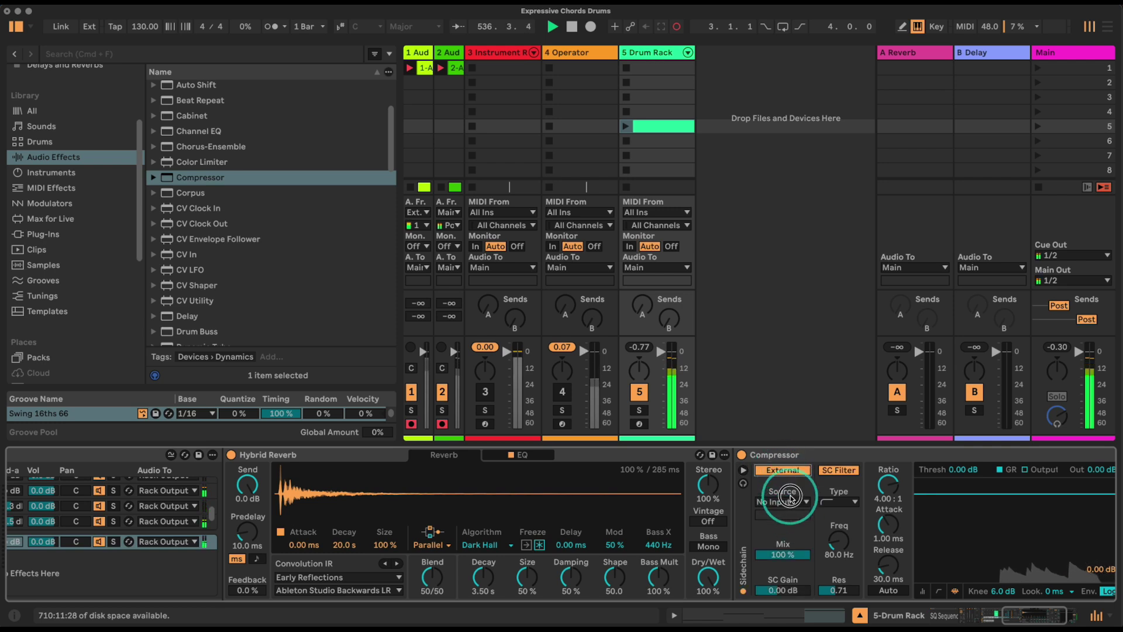
left_click(786, 502)
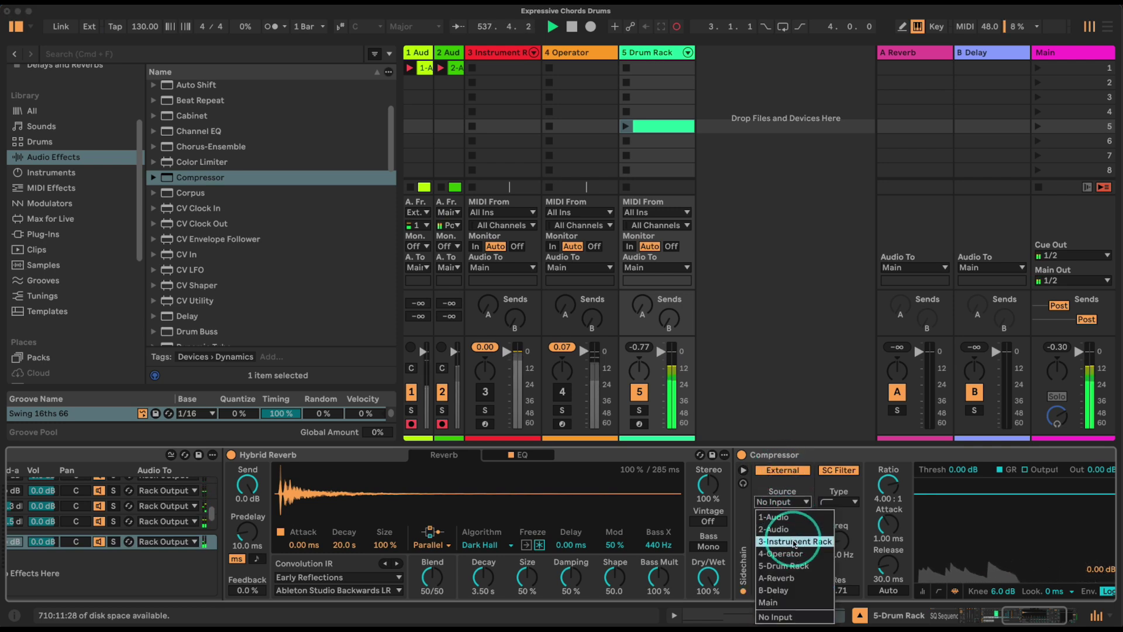
left_click(784, 566)
left_click(781, 515)
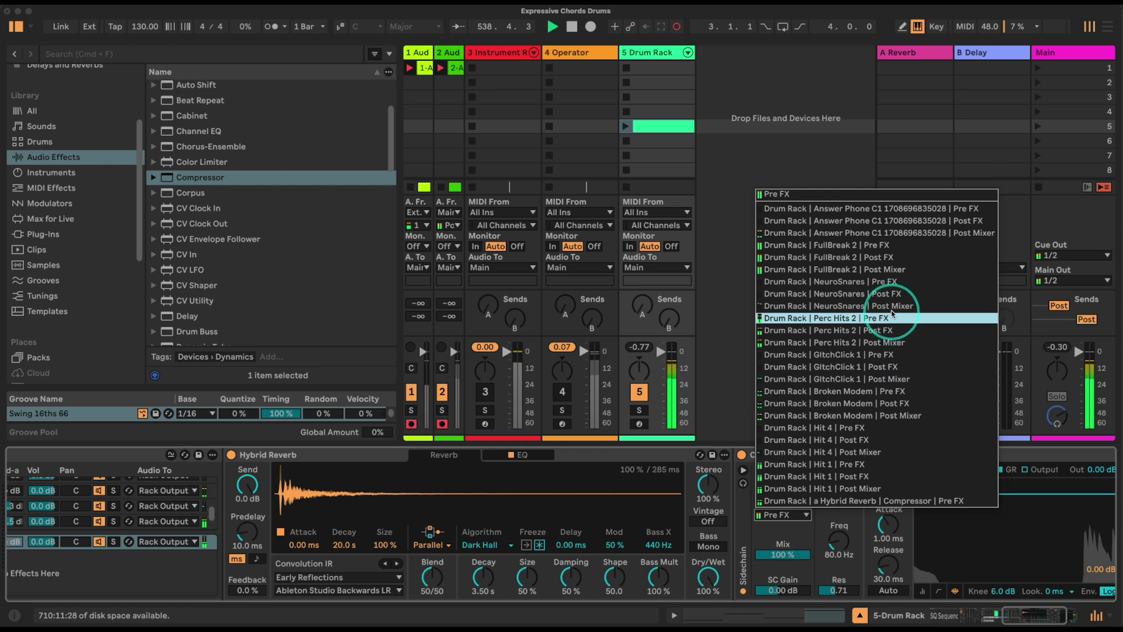
left_click(866, 221)
Step: Set the Compressor's threshold to about -40.1 dB and its ratio to inf : 1
left_click(1042, 613)
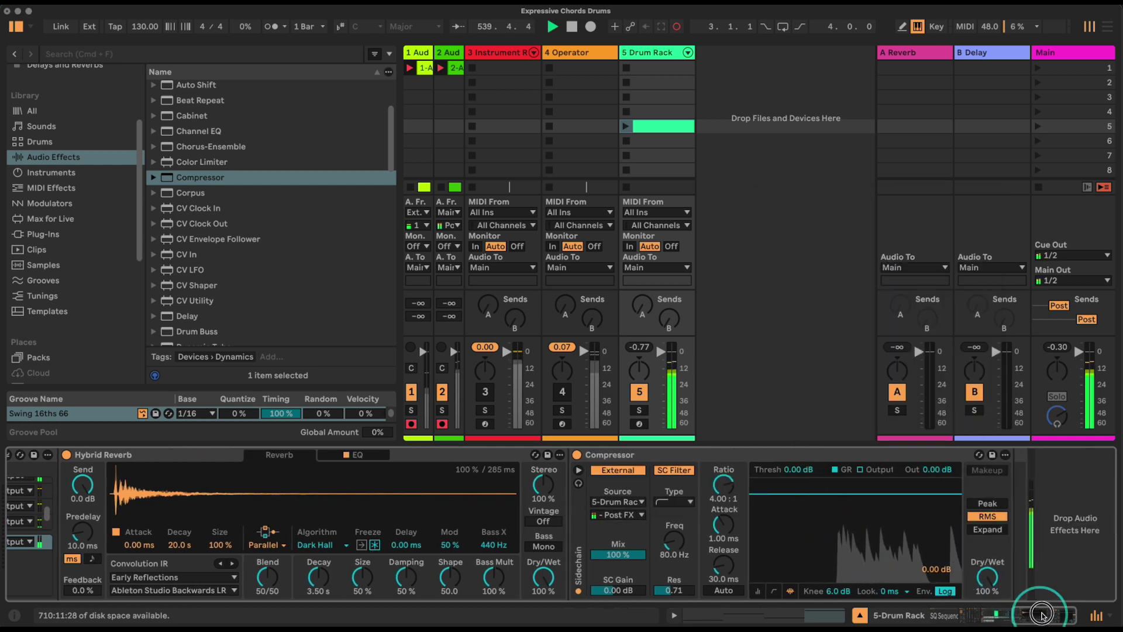
left_click_drag(813, 472, 810, 475)
left_click_drag(720, 497, 719, 494)
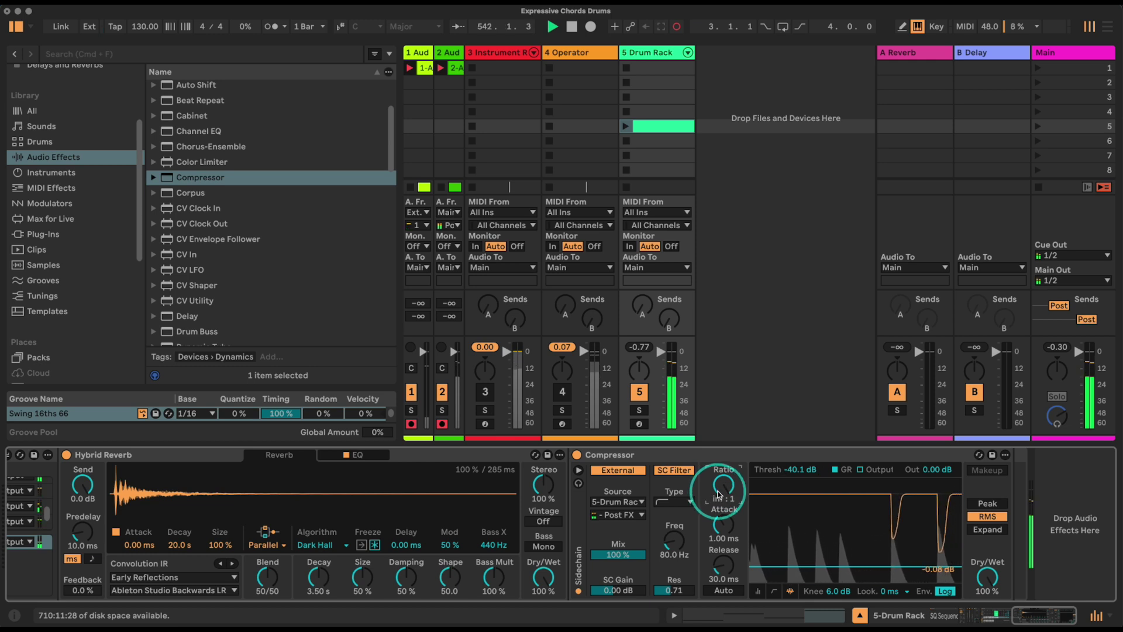
Step: Collapse the Hybrid Reverb device on the return chain
left_click(1056, 624)
left_click_drag(1057, 625, 1010, 620)
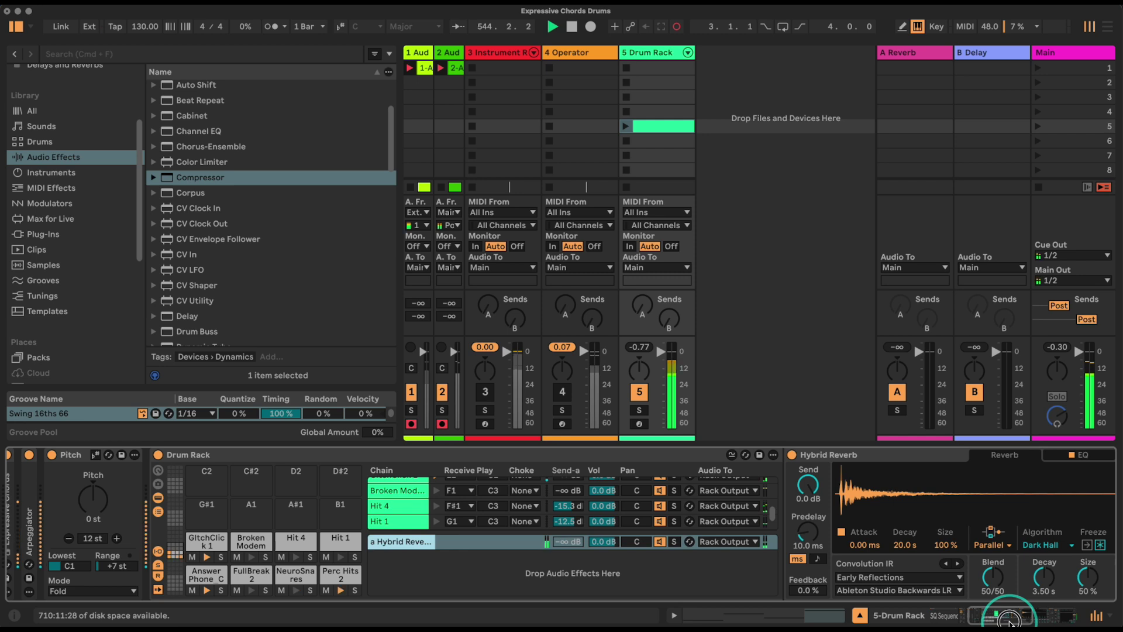
double_click(828, 455)
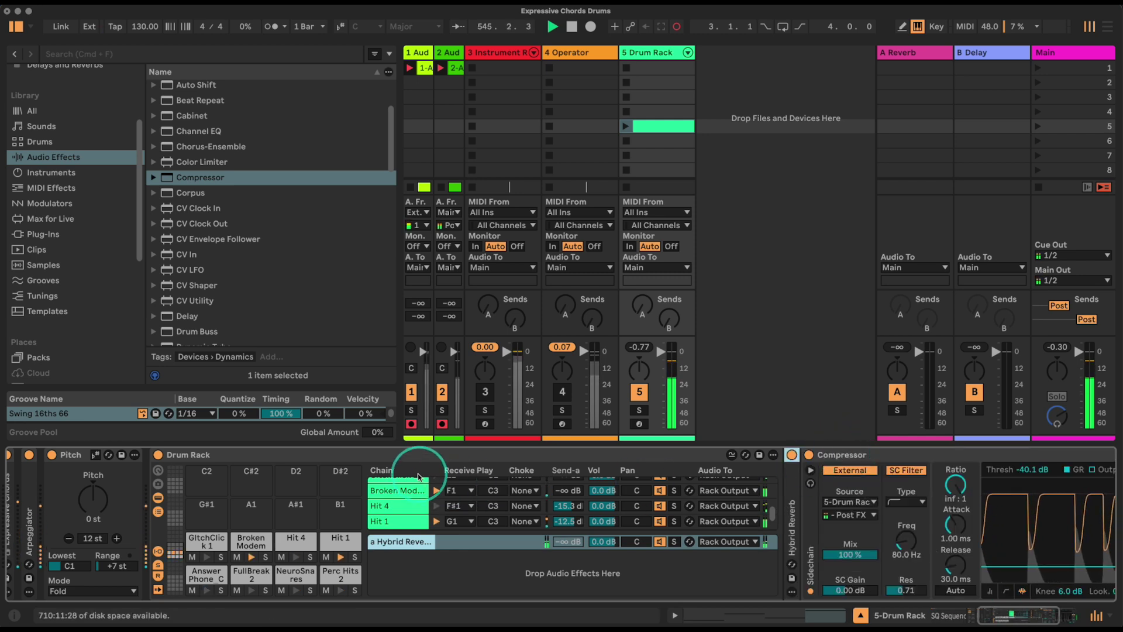
Step: Switch the Hit 1 chain's Simpler to Classic mode and shorten its sample region to the opening part of the waveform
left_click(401, 510)
left_click(400, 517)
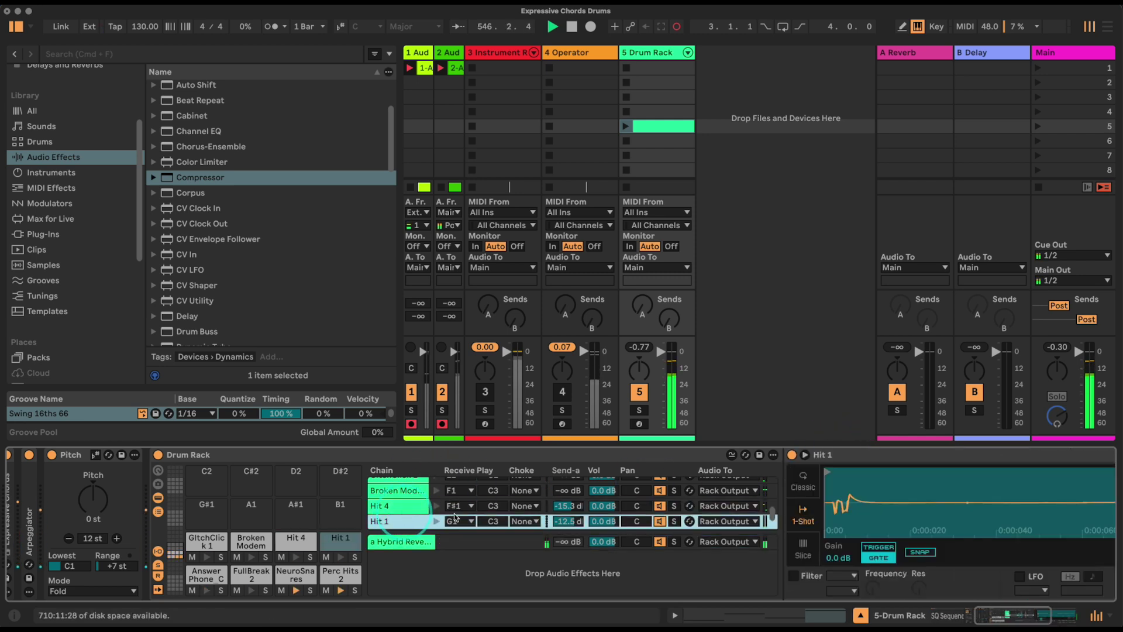
left_click_drag(1021, 621, 1031, 620)
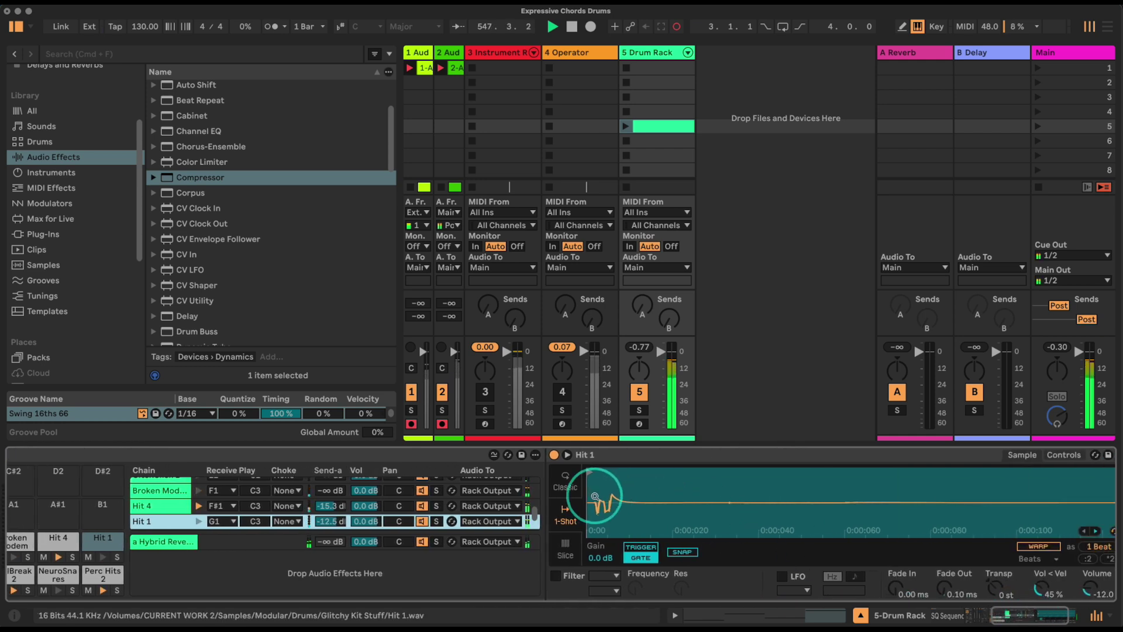
left_click(565, 482)
mouse_move(1006, 486)
left_mouse_down()
mouse_move(994, 472)
mouse_move(498, 471)
mouse_move(596, 472)
left_mouse_up()
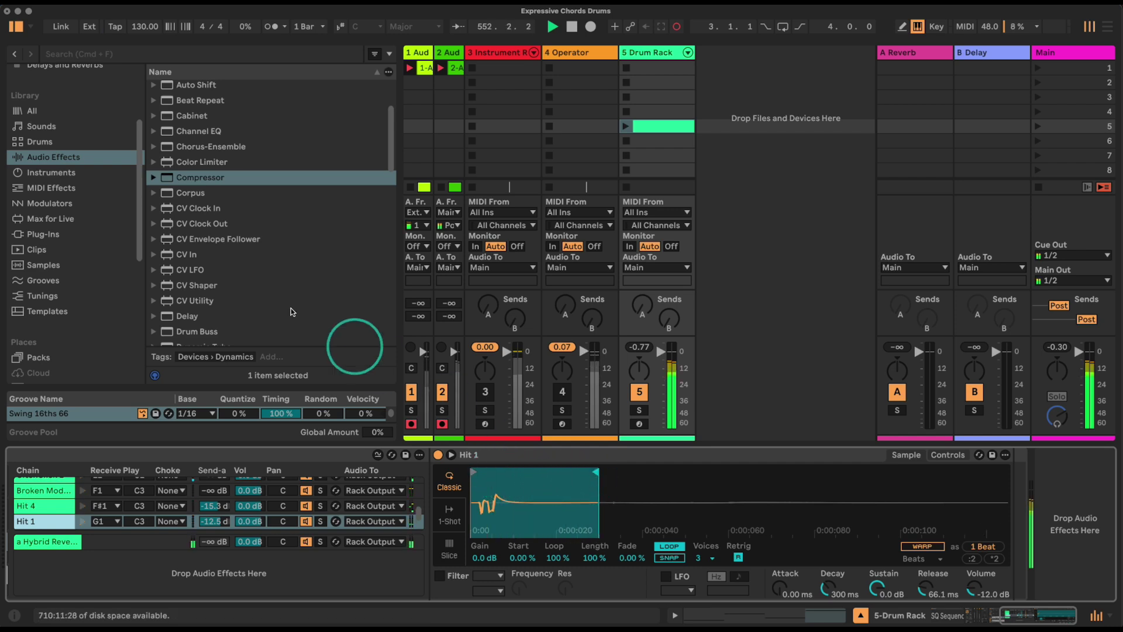
Step: Add Expression Control before Hit 1's Simpler and set its first modulation source to Random
left_click(84, 189)
scroll(223, 320, "down", 1)
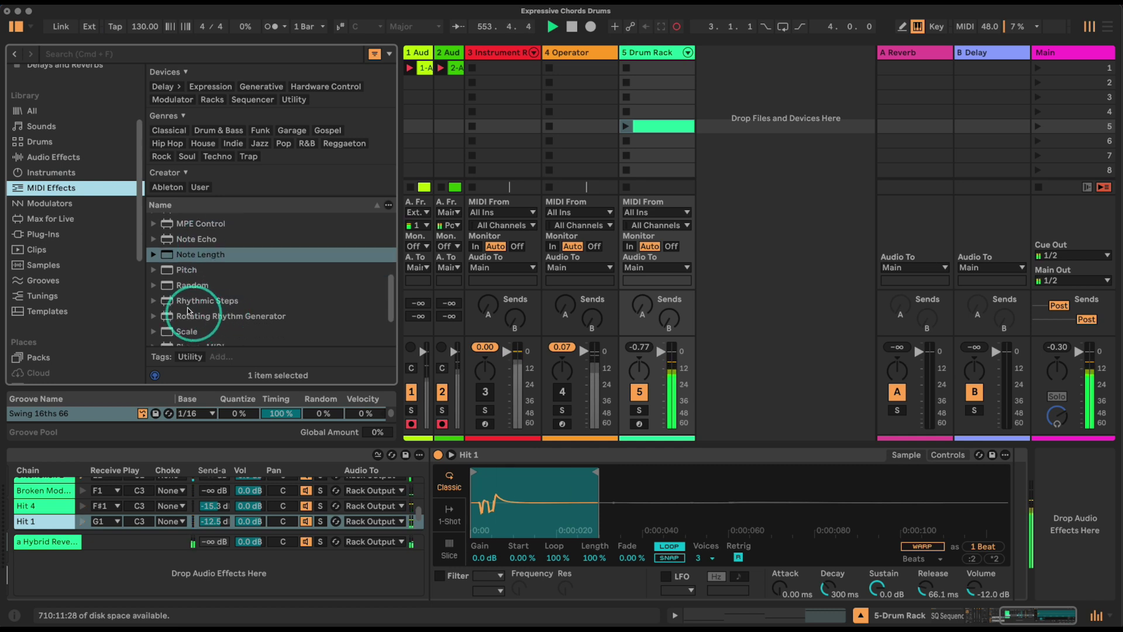
scroll(199, 273, "up", 5)
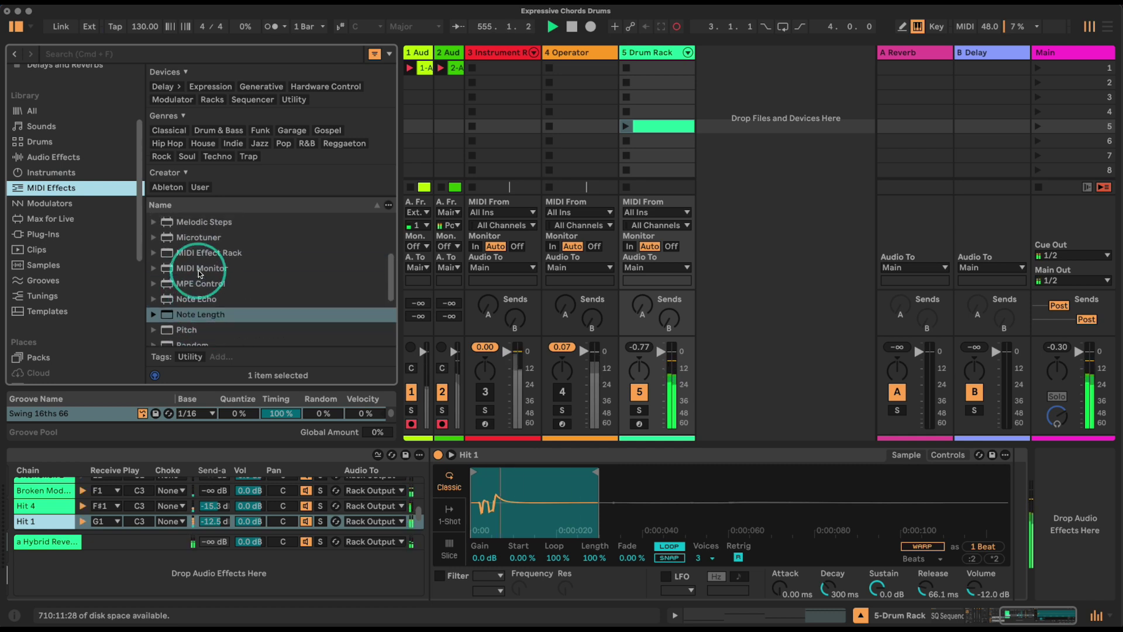
left_click_drag(201, 284, 444, 397)
left_click_drag(432, 463, 433, 460)
left_click(509, 479)
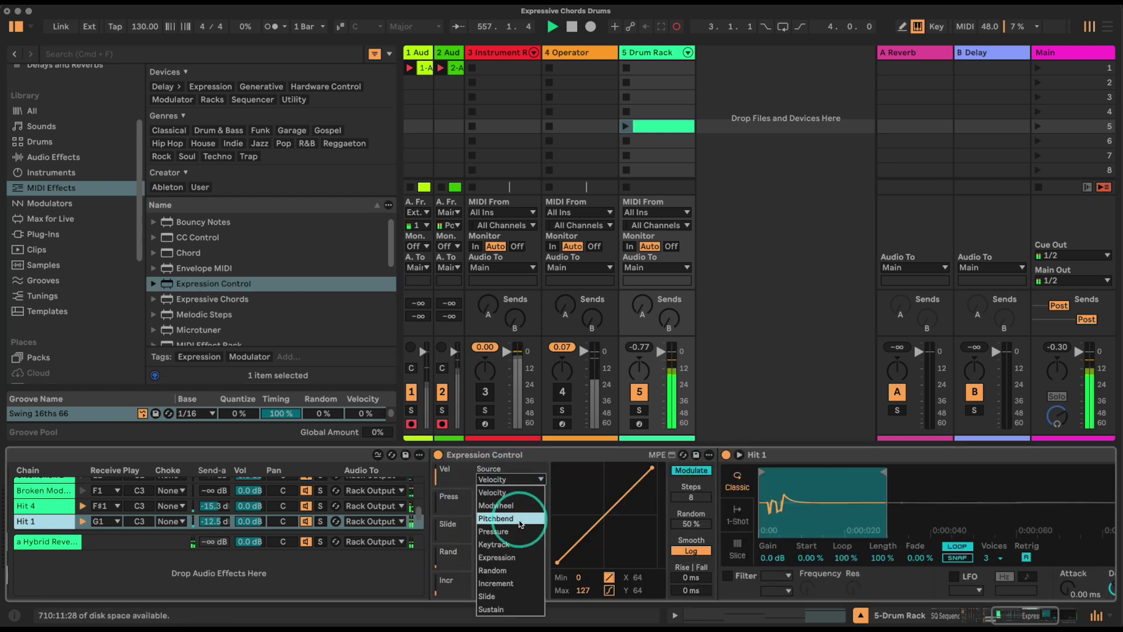
left_click(515, 569)
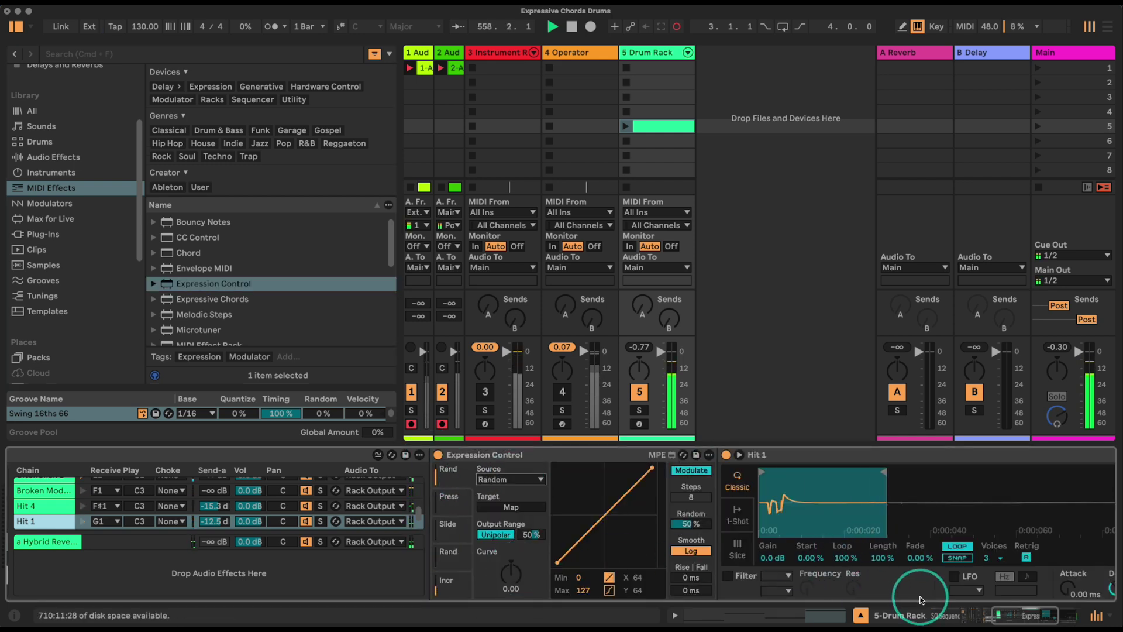
Step: Try out different Length values and sample end points in Hit 1's Simpler
left_click_drag(1015, 620, 1030, 619)
left_click_drag(700, 557, 701, 569)
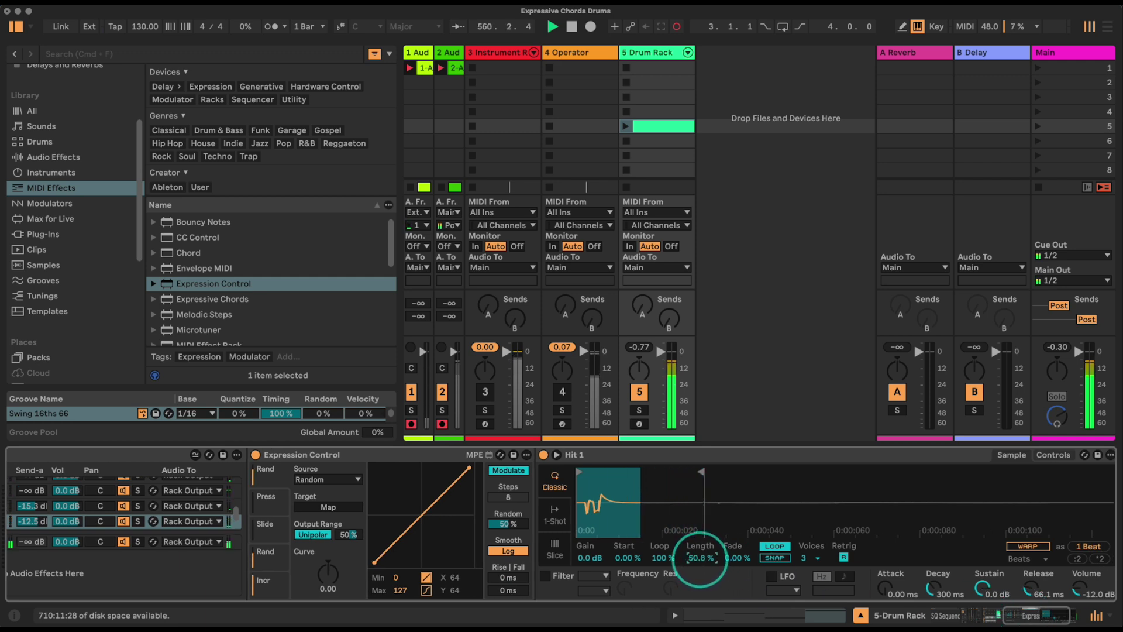
left_click_drag(702, 471, 748, 472)
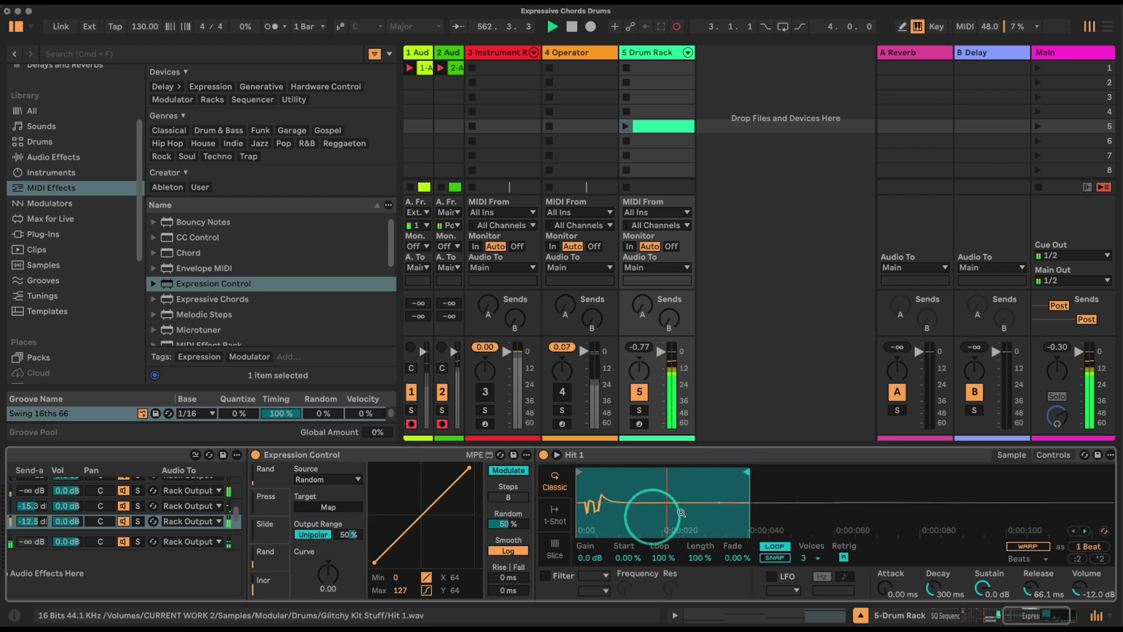
left_click_drag(744, 473, 604, 472)
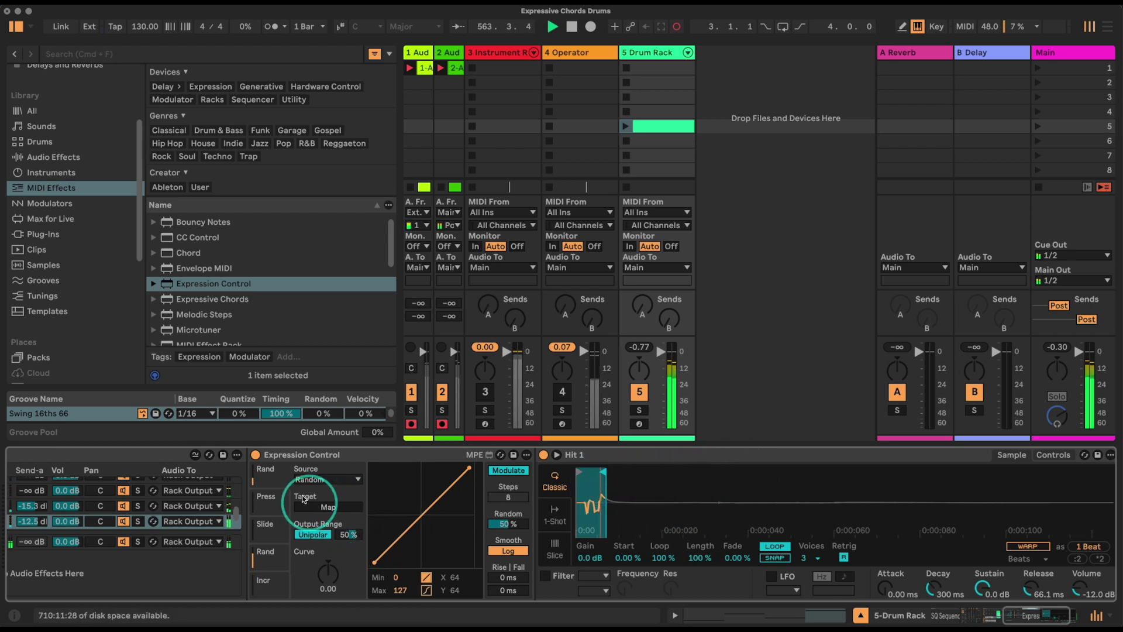
Step: Map the Random modulation to the Length of Hit 1's sample and move the sample's end point later
left_click(318, 508)
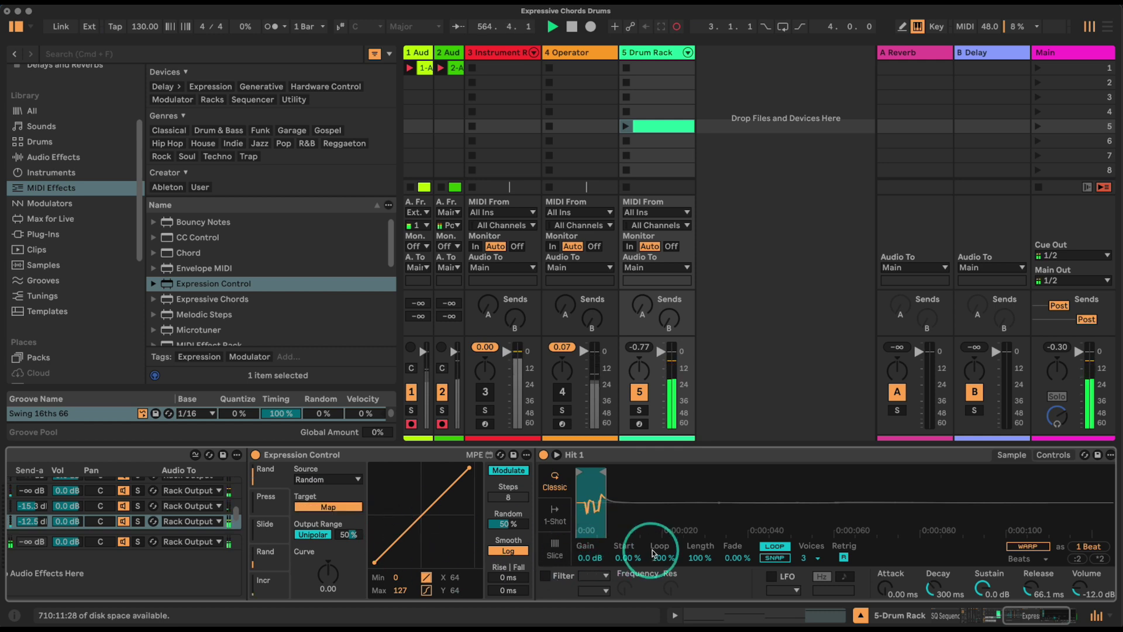
left_click(698, 559)
mouse_move(612, 469)
left_mouse_down()
mouse_move(737, 465)
mouse_move(720, 465)
left_mouse_up()
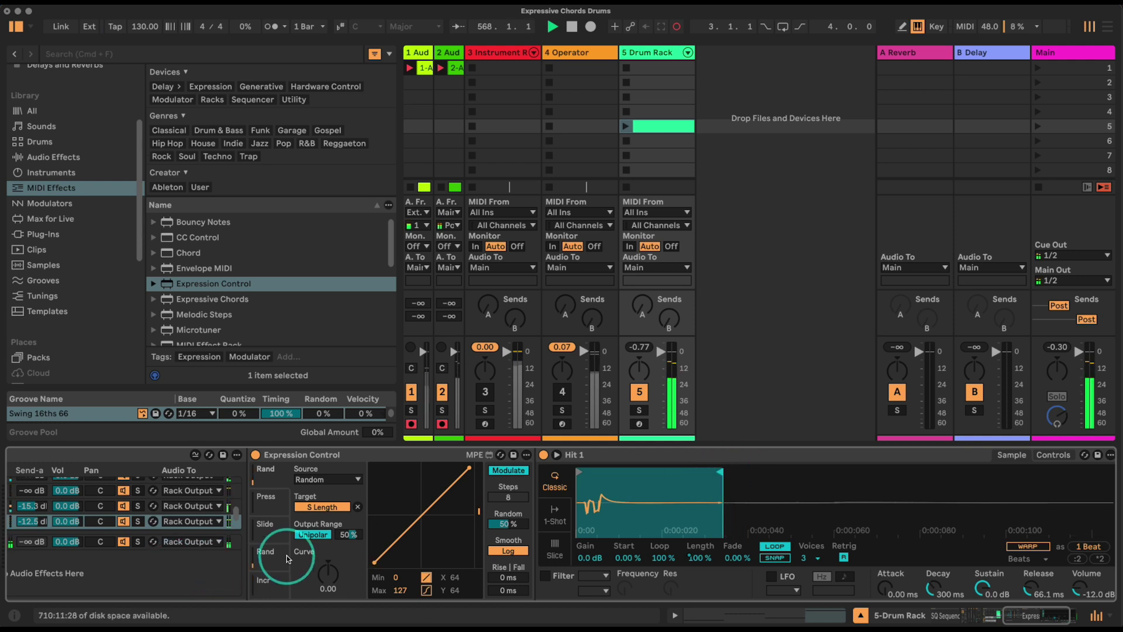
Step: Set the Length modulation's output range to -78 % with Rise and Fall at 1000 ms, and extend Hit 1's sample region further
left_click_drag(350, 541, 355, 580)
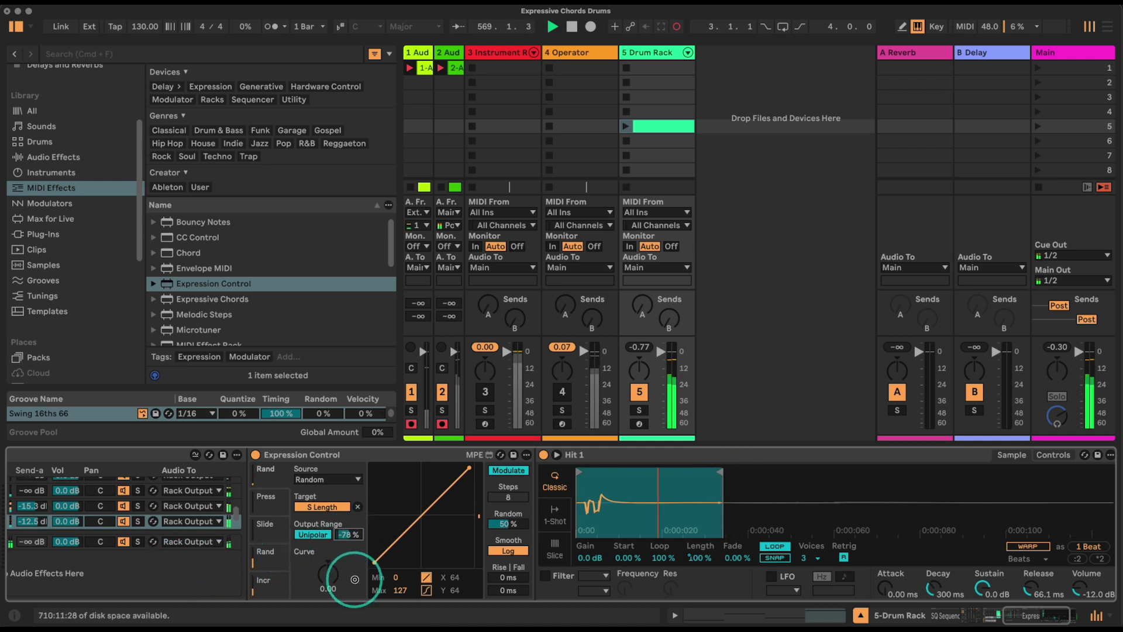
left_click_drag(717, 470, 775, 469)
left_click_drag(507, 577, 493, 419)
left_click_drag(513, 591, 505, 454)
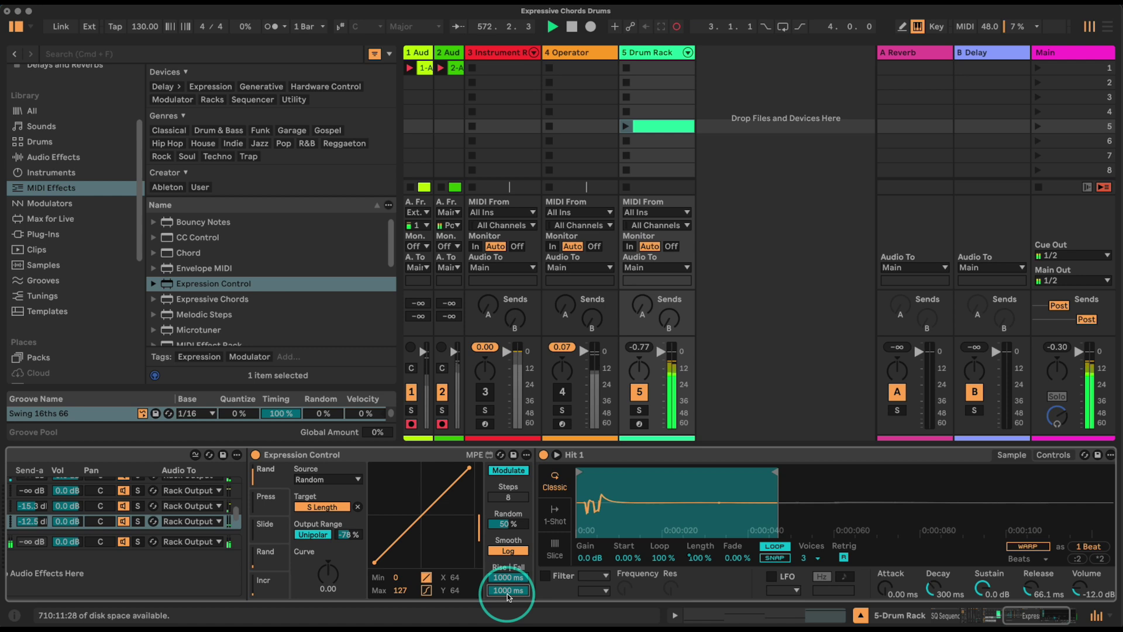
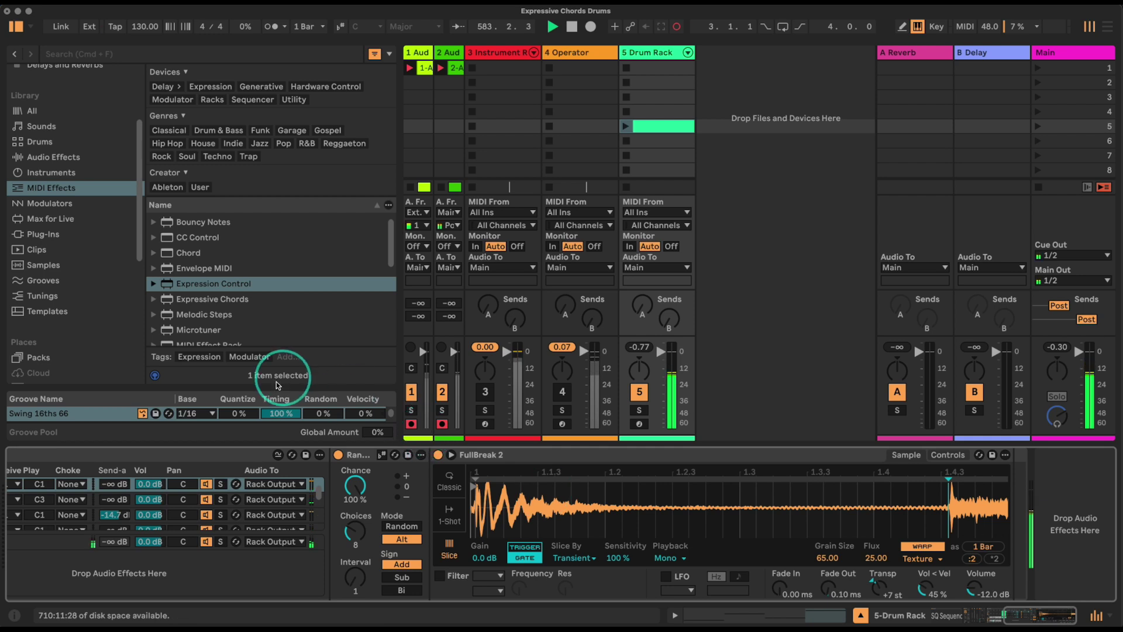
Step: Insert Expression Control before FullBreak 2's Simpler, with Random as its first source and a Random amount of 100 %
scroll(200, 277, "up", 1)
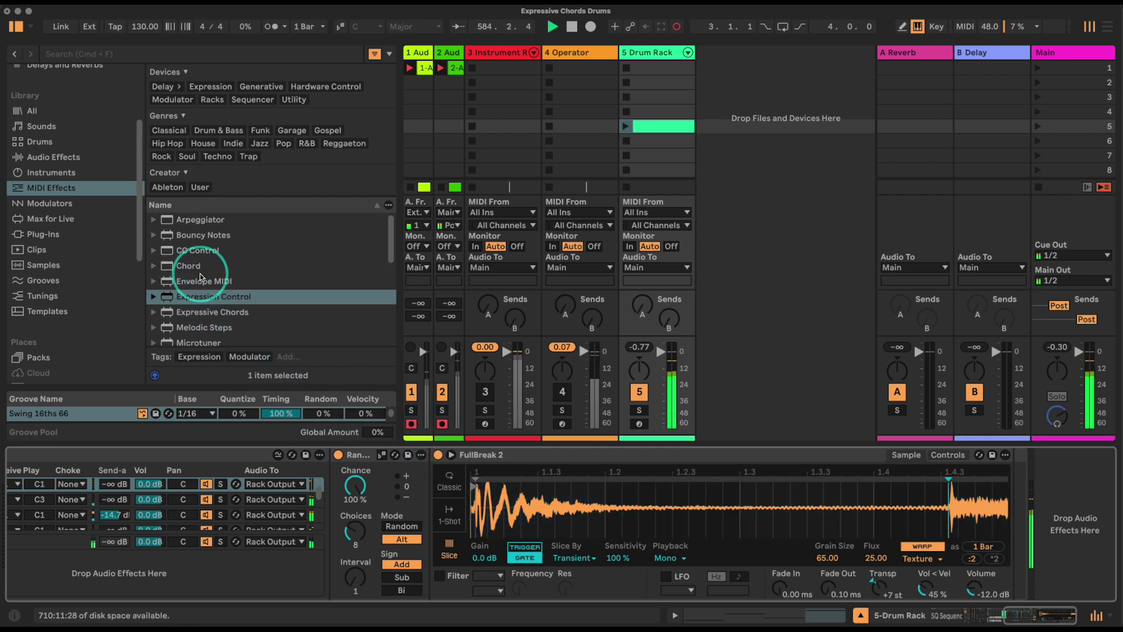
scroll(200, 277, "down", 3)
left_click_drag(199, 253, 431, 462)
left_click(510, 479)
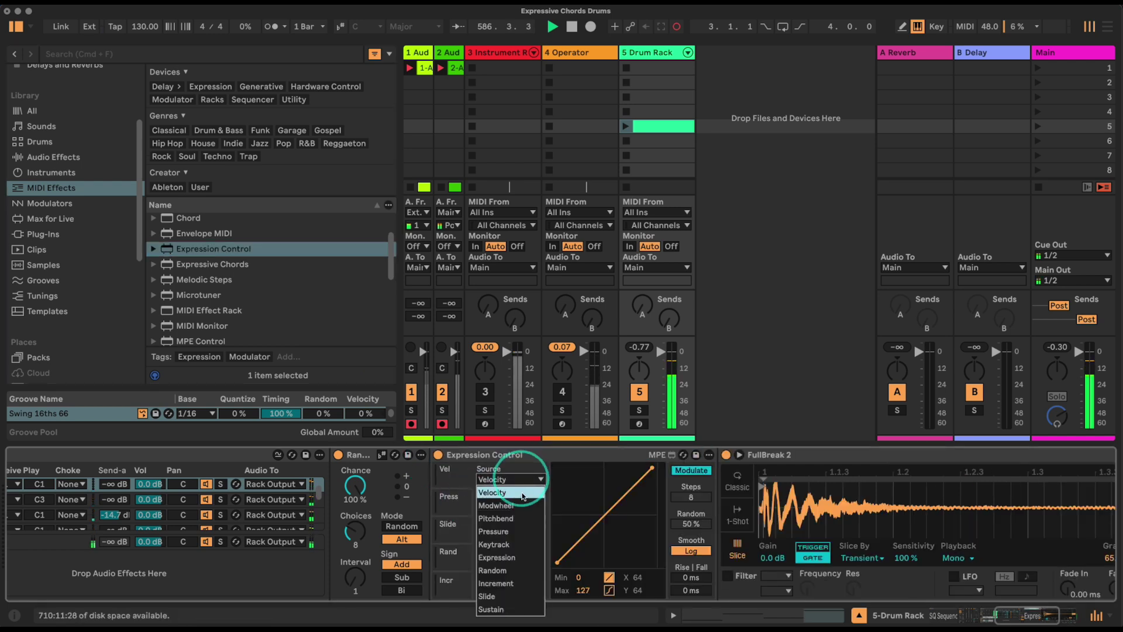
left_click(515, 572)
left_click_drag(692, 524, 679, 401)
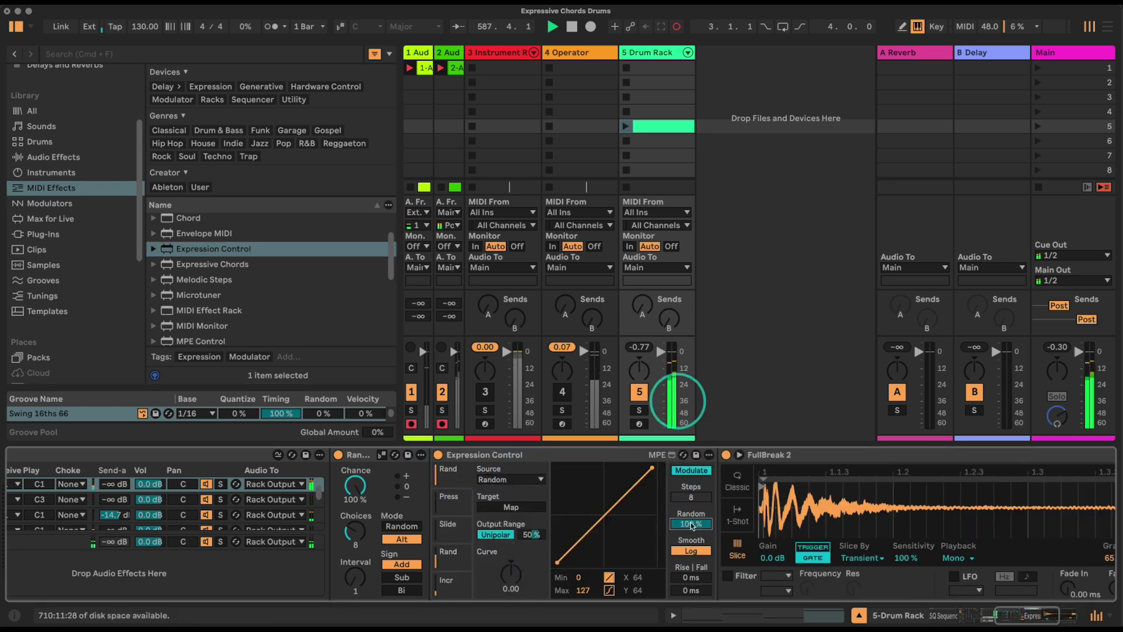
Step: Map the Random modulation to the Transpose of FullBreak 2's Simpler with Unipolar output and Lin smoothing, and fold the Simpler
left_click(501, 538)
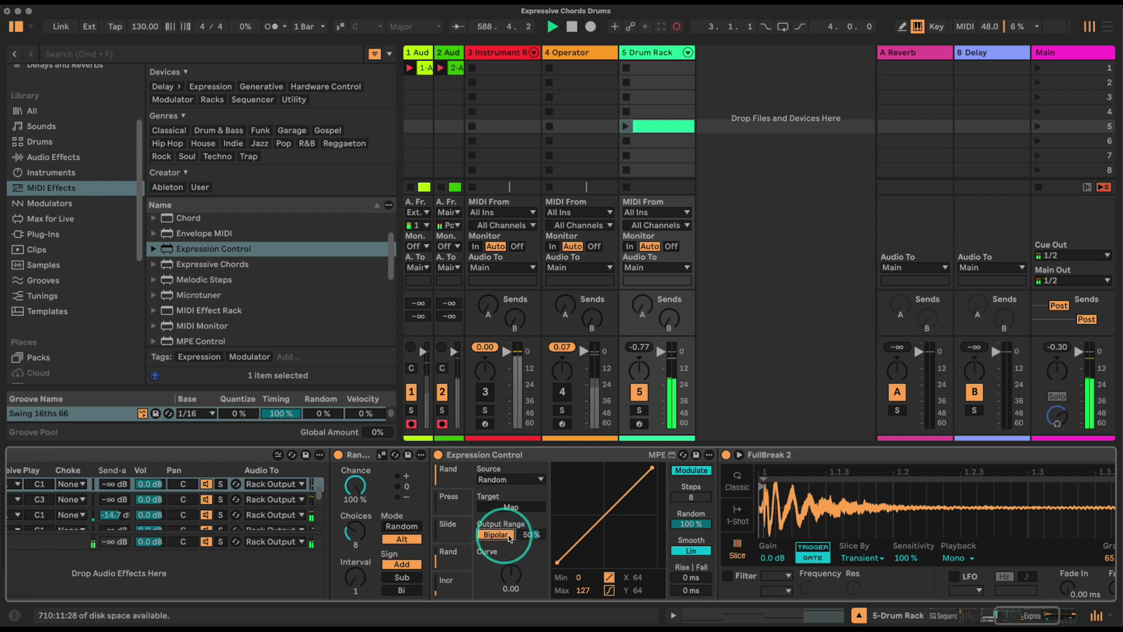
left_click(525, 513)
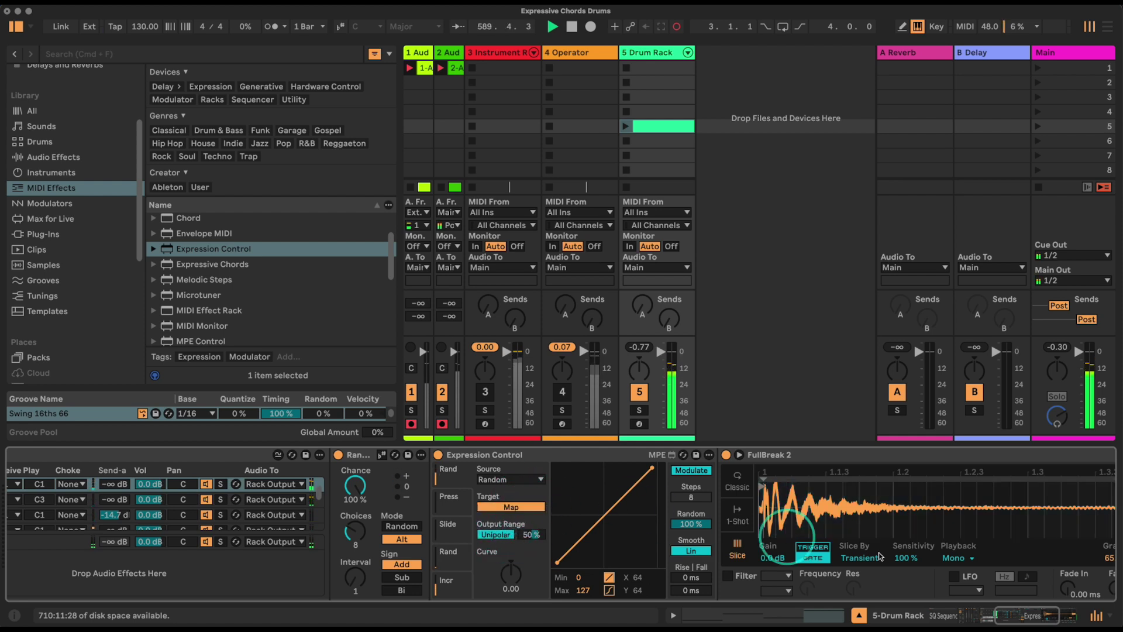
left_click(1103, 590)
left_click(1107, 587)
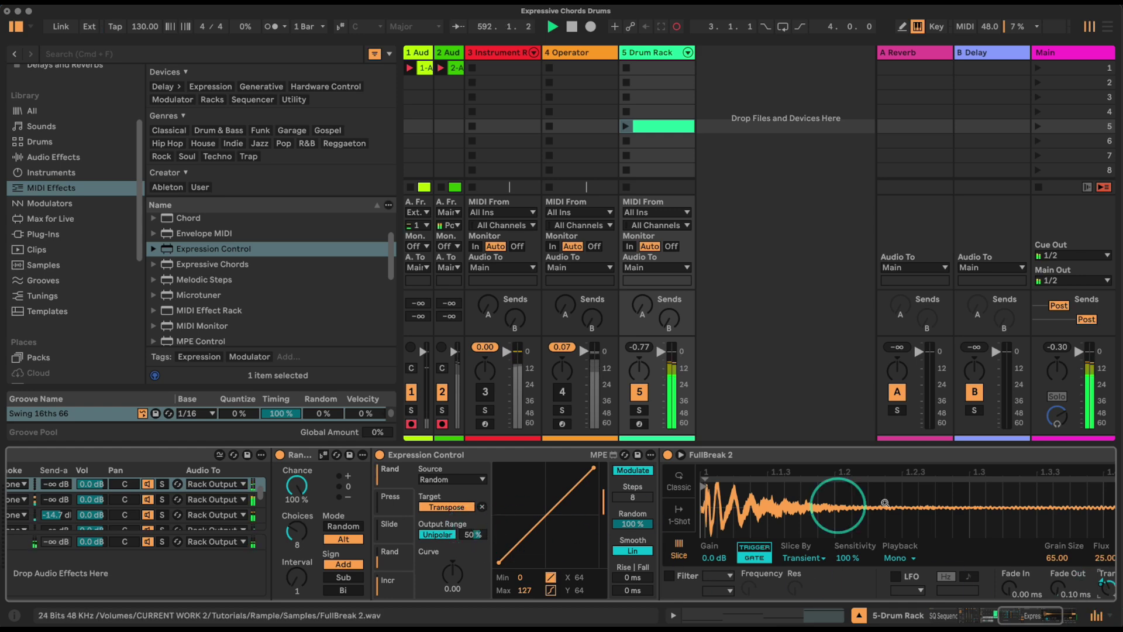
double_click(790, 455)
Step: Randomize the Pitch row of the SQ Sequencer
left_click_drag(1051, 624, 969, 618)
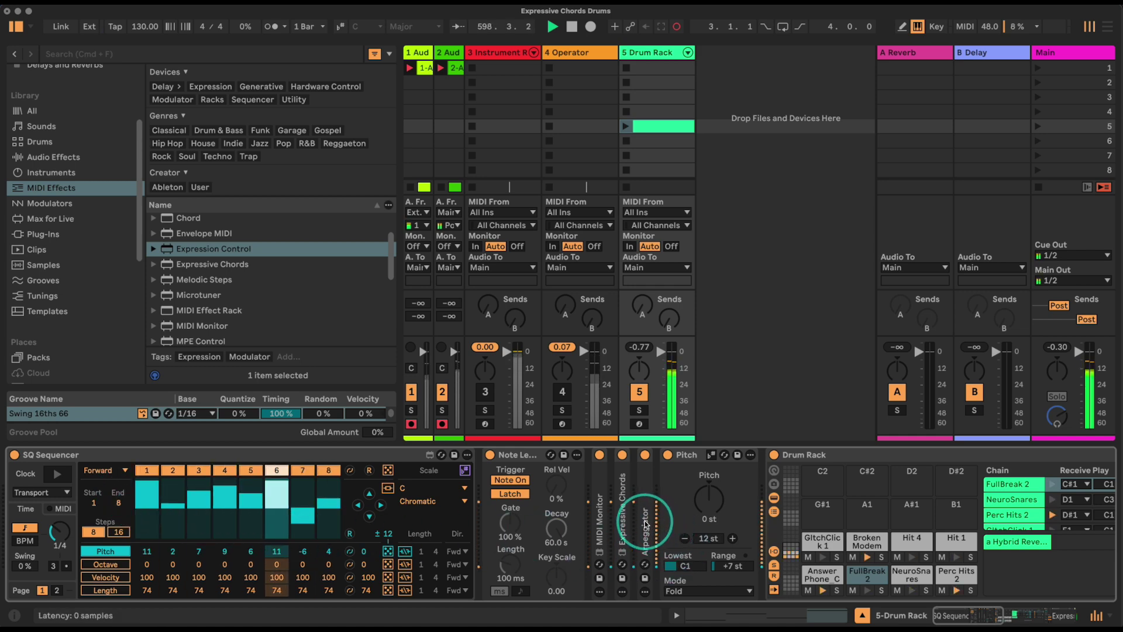
left_click(388, 551)
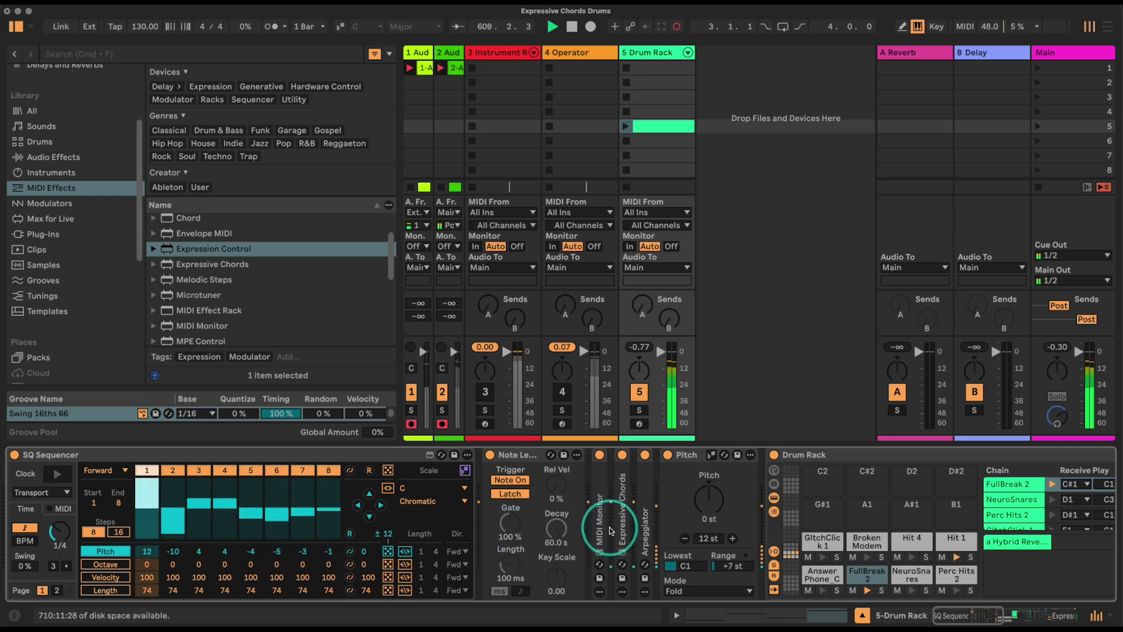
Step: Unfold the Arpeggiator and try its Rate in free milliseconds before returning it to tempo-synced timing
double_click(646, 526)
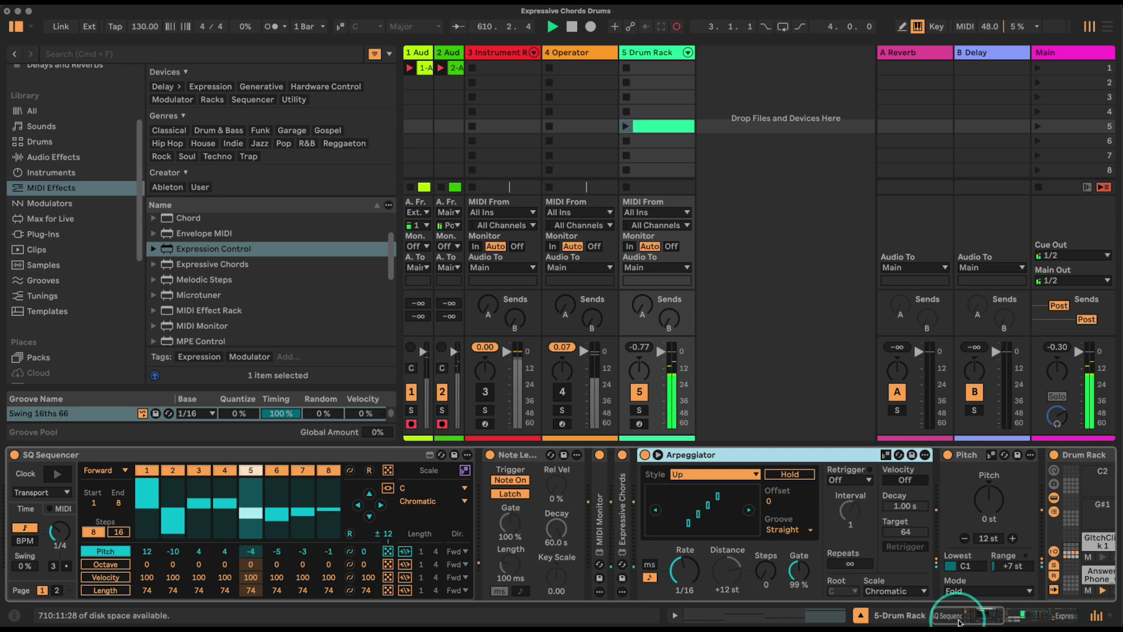
left_click_drag(959, 623, 971, 623)
left_click(649, 565)
mouse_move(600, 566)
left_mouse_down()
mouse_move(599, 548)
mouse_move(600, 566)
left_mouse_up()
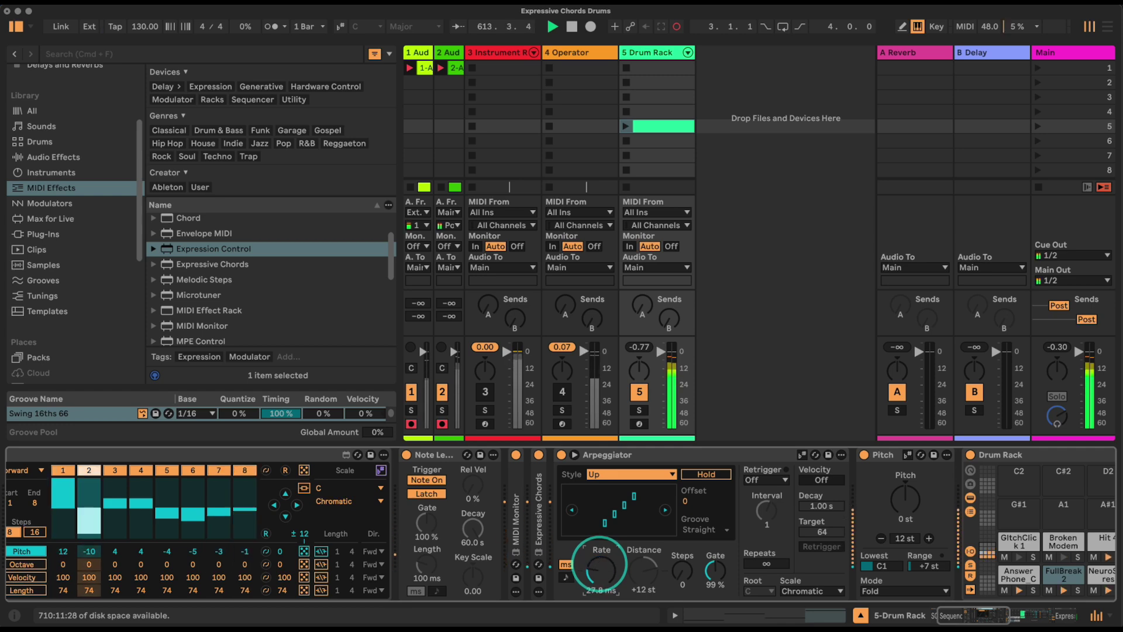
left_click(566, 578)
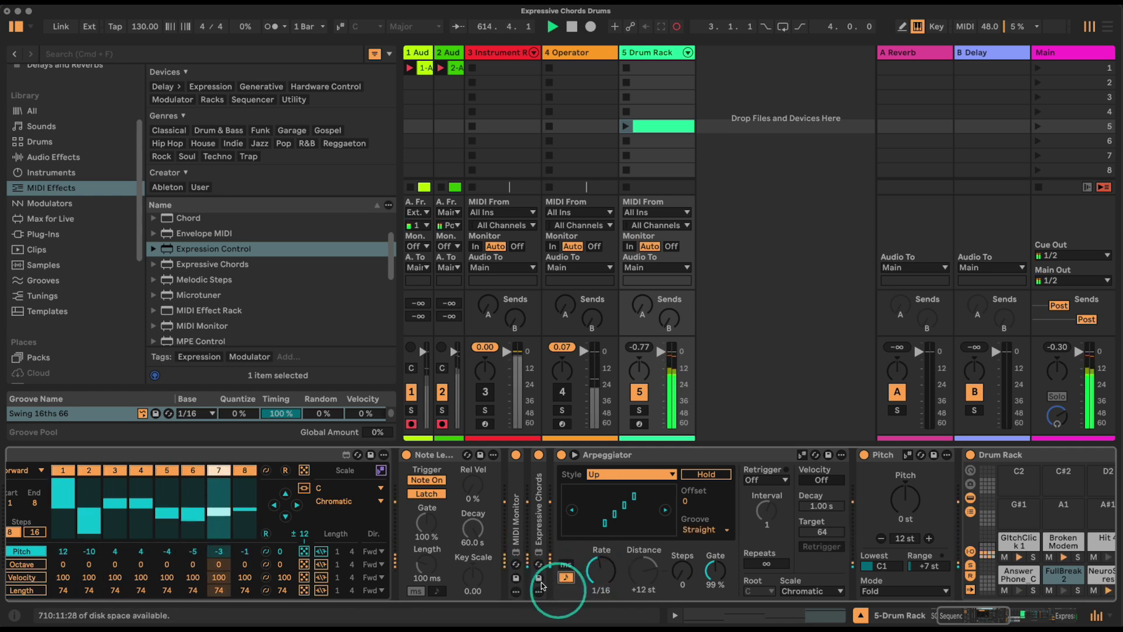
Step: Insert Expression Control directly before the Arpeggiator and set its first modulation source to Random
left_click_drag(223, 248, 567, 527)
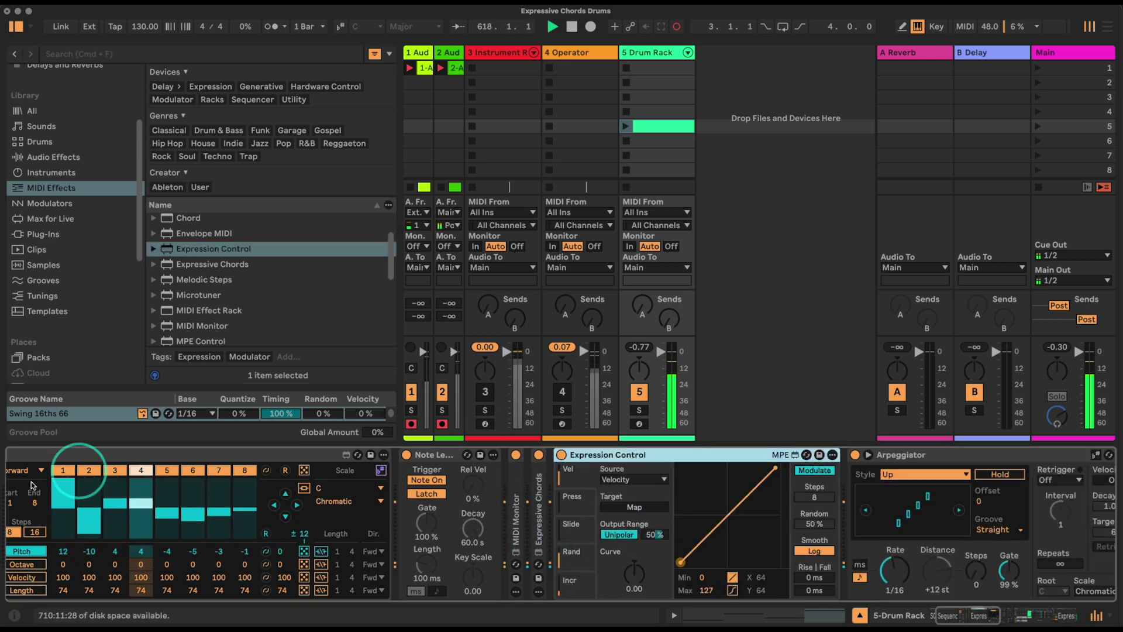
left_click(632, 479)
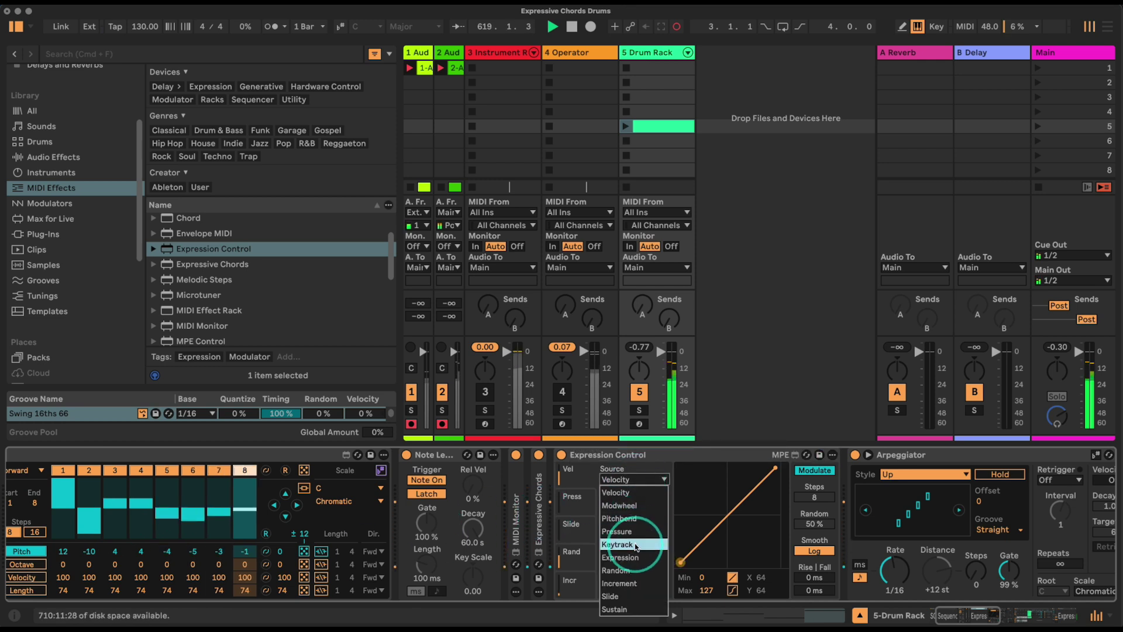
left_click(619, 570)
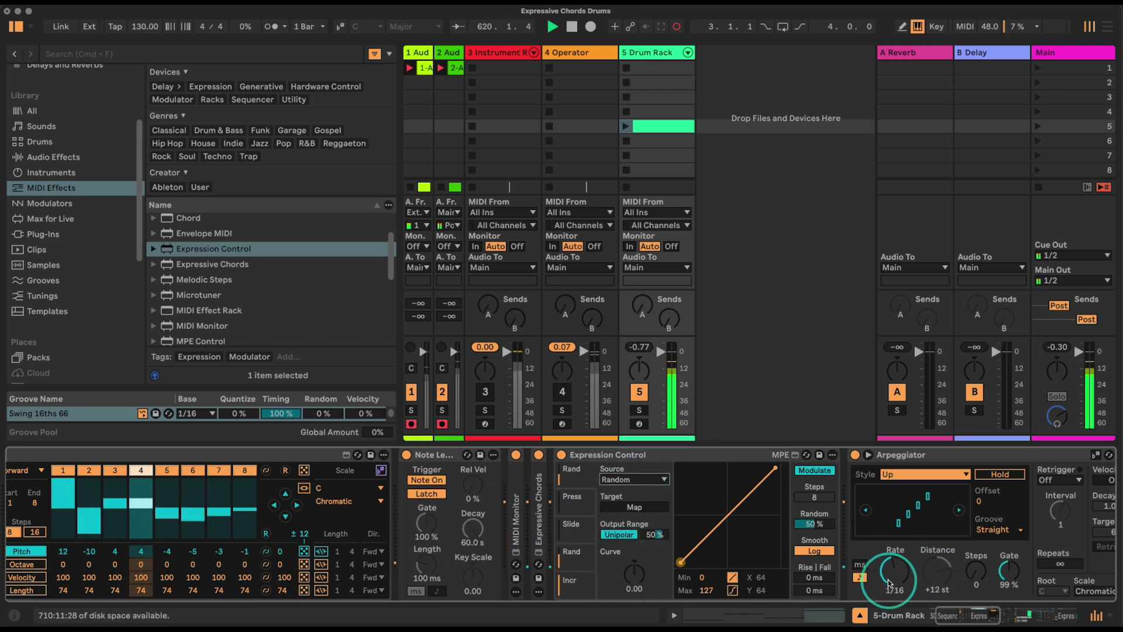
Step: Map the Random modulation to the Arpeggiator's free millisecond Rate with a Bipolar output range of 20 %, Rise 764 ms and Fall 732 ms
left_click(859, 565)
left_click(617, 534)
left_click(634, 507)
left_click(888, 565)
left_click_drag(814, 578, 815, 527)
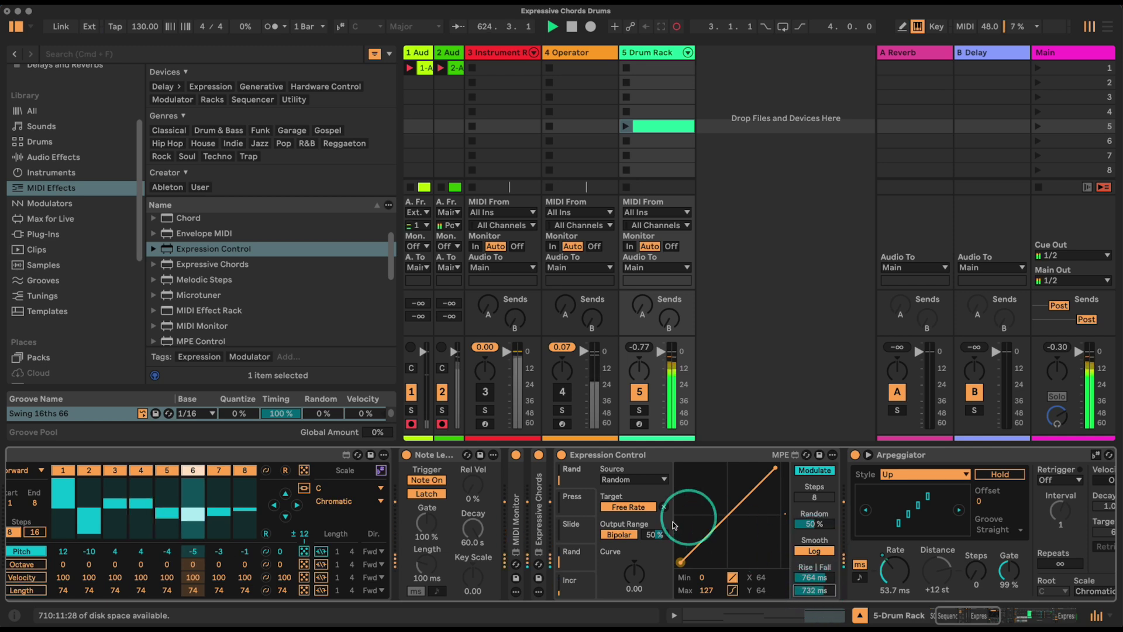
left_click_drag(657, 531, 668, 538)
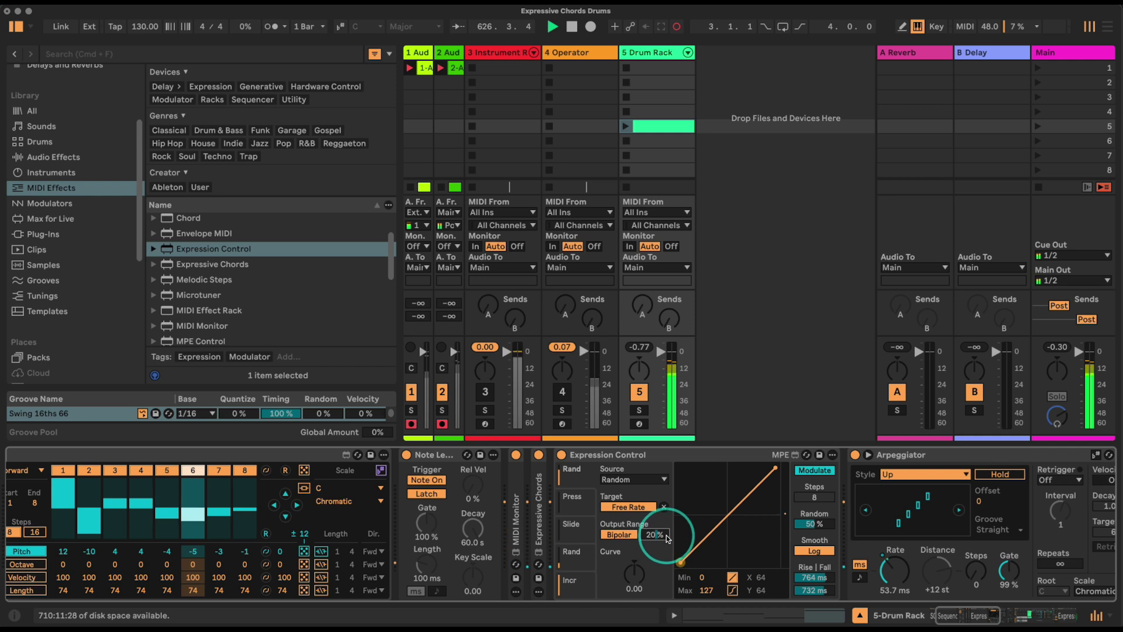
Step: Check the Expressive Chords settings, then fold that device and the Expression Control before the Arpeggiator
left_click(962, 614)
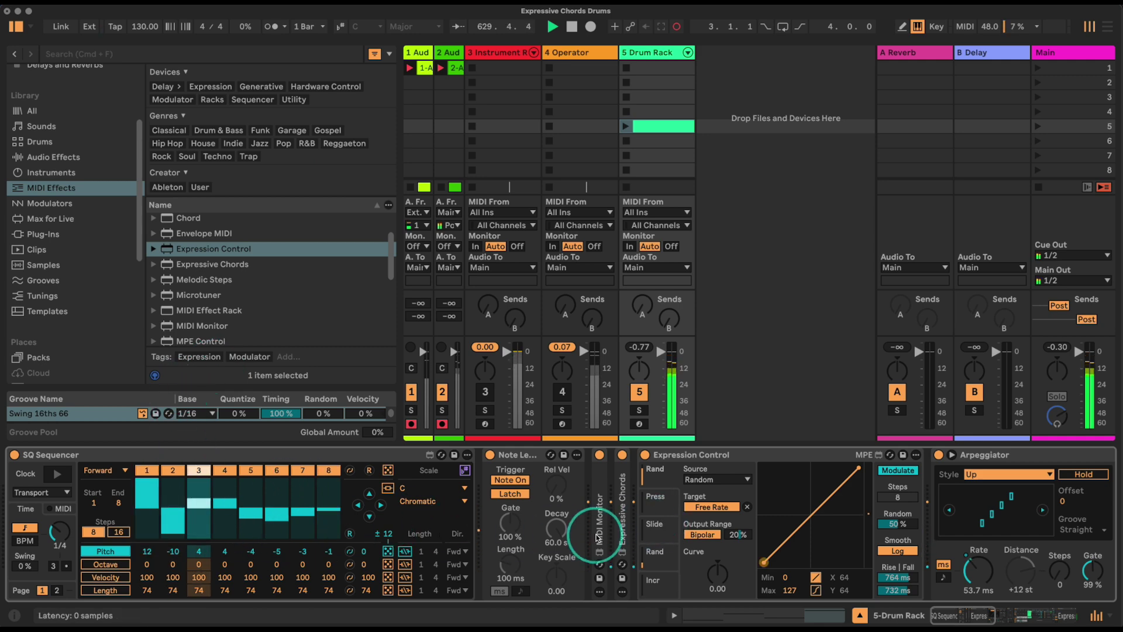
double_click(621, 529)
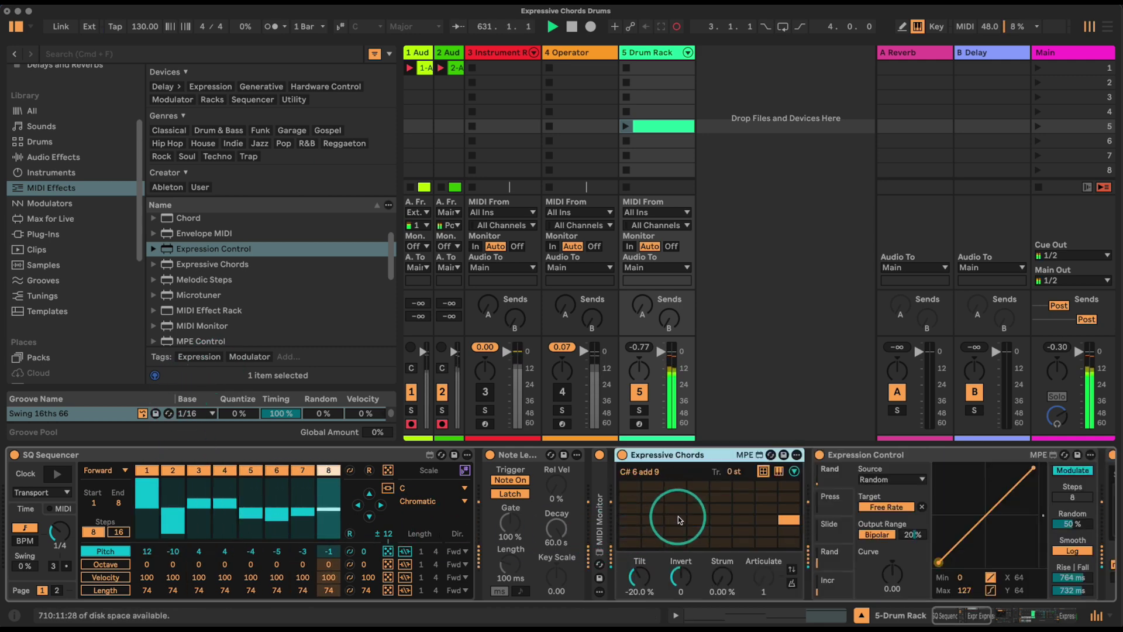
double_click(663, 456)
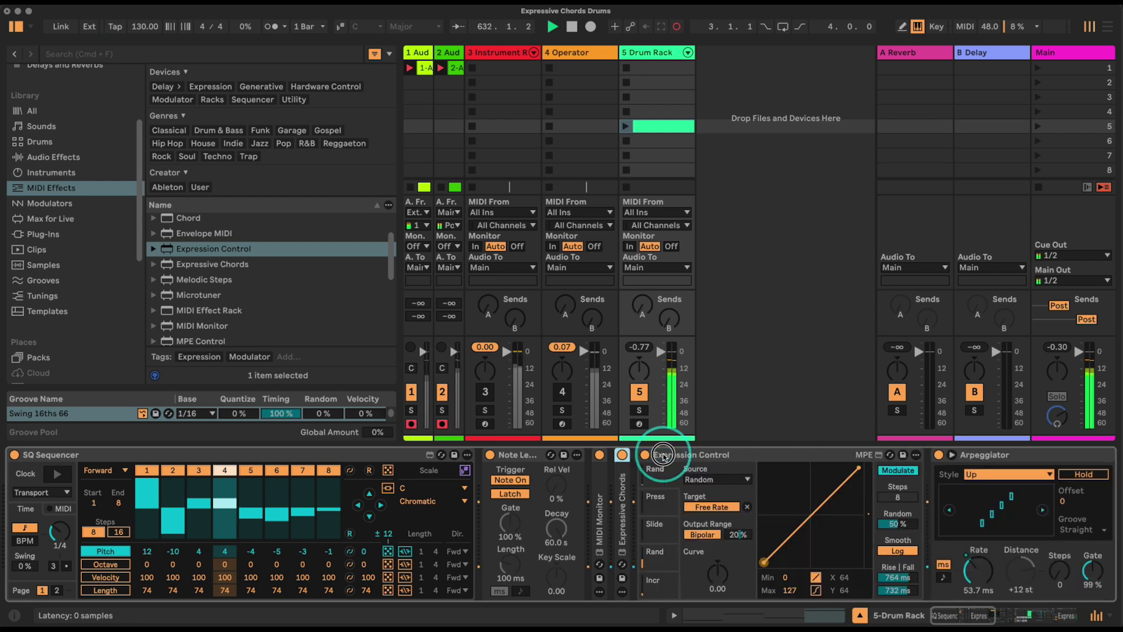
double_click(663, 455)
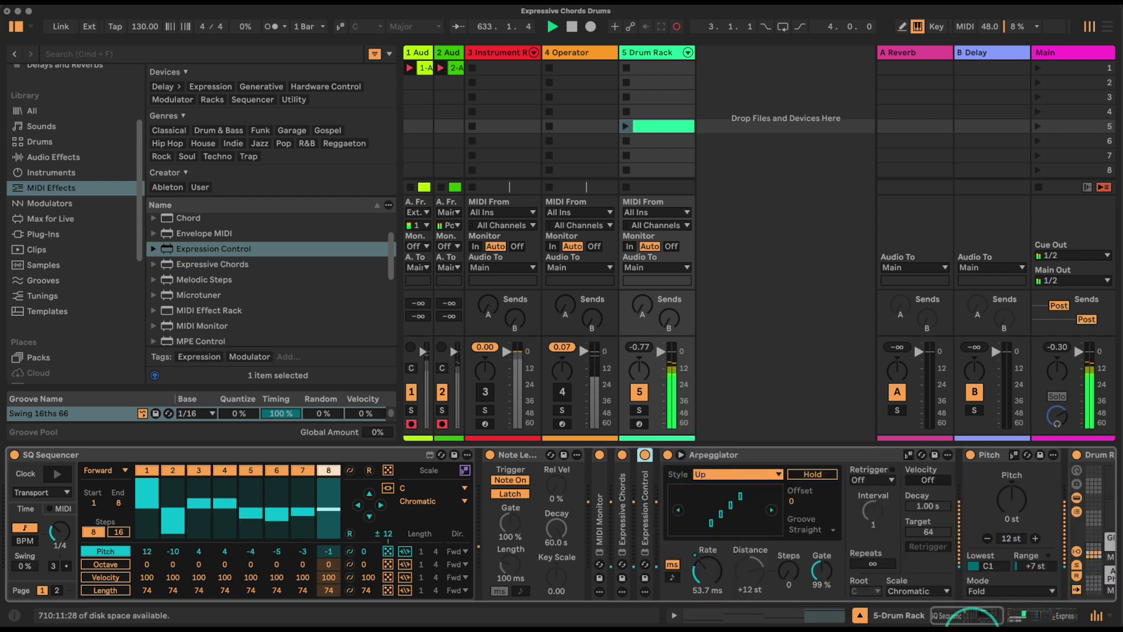
Step: Switch the Arpeggiator's Rate to tempo-synced 1/16 and fold the device
left_click_drag(971, 614, 991, 611)
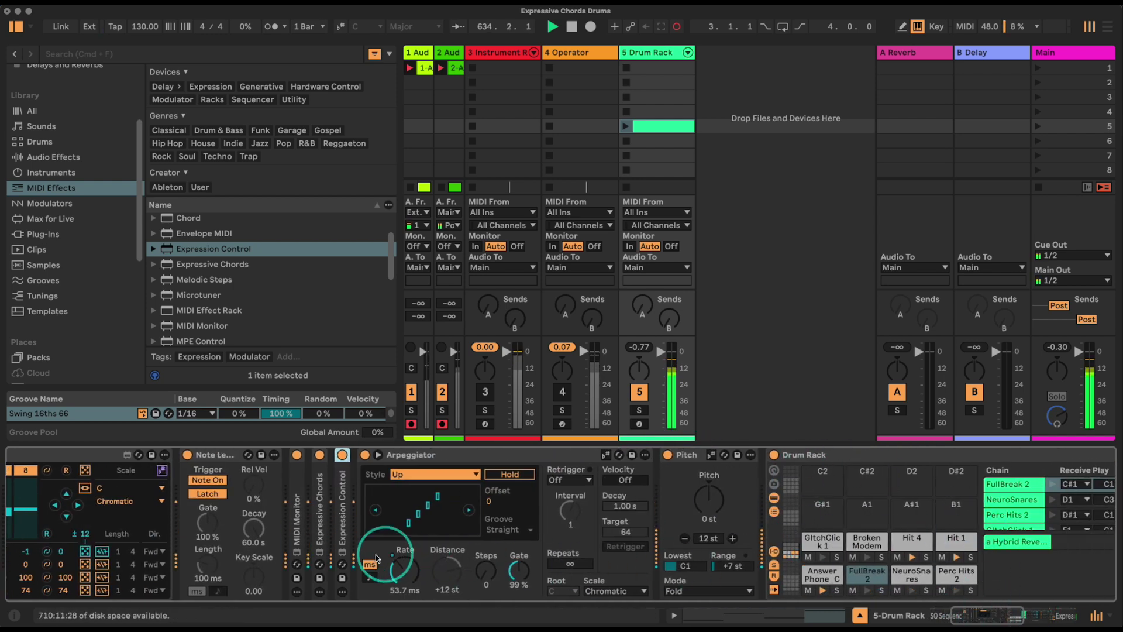
left_click(369, 578)
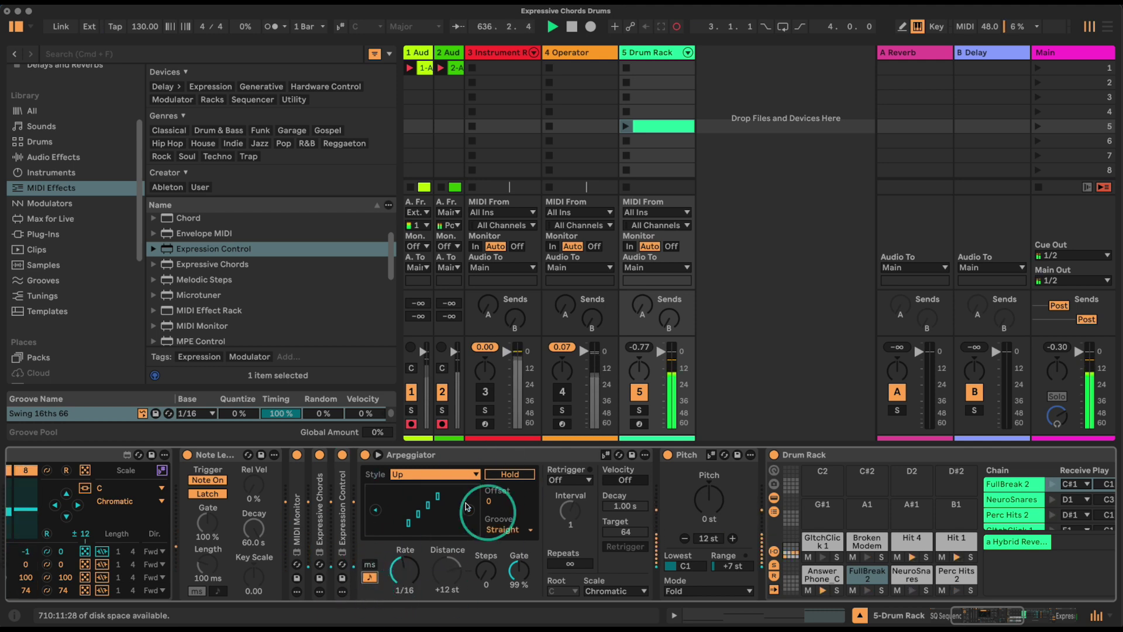
double_click(404, 455)
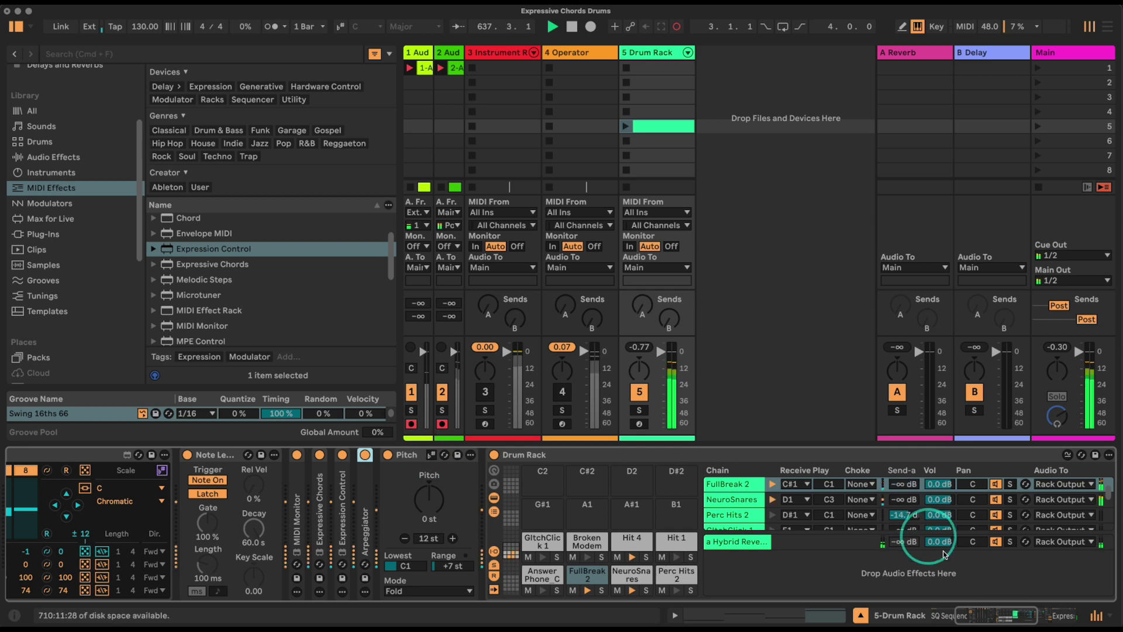
Step: Add Drum Buss after the Drum Rack with Drive 20 %, Crunch 28 %, Boom 22 % and Transients 0.32
left_click(1021, 613)
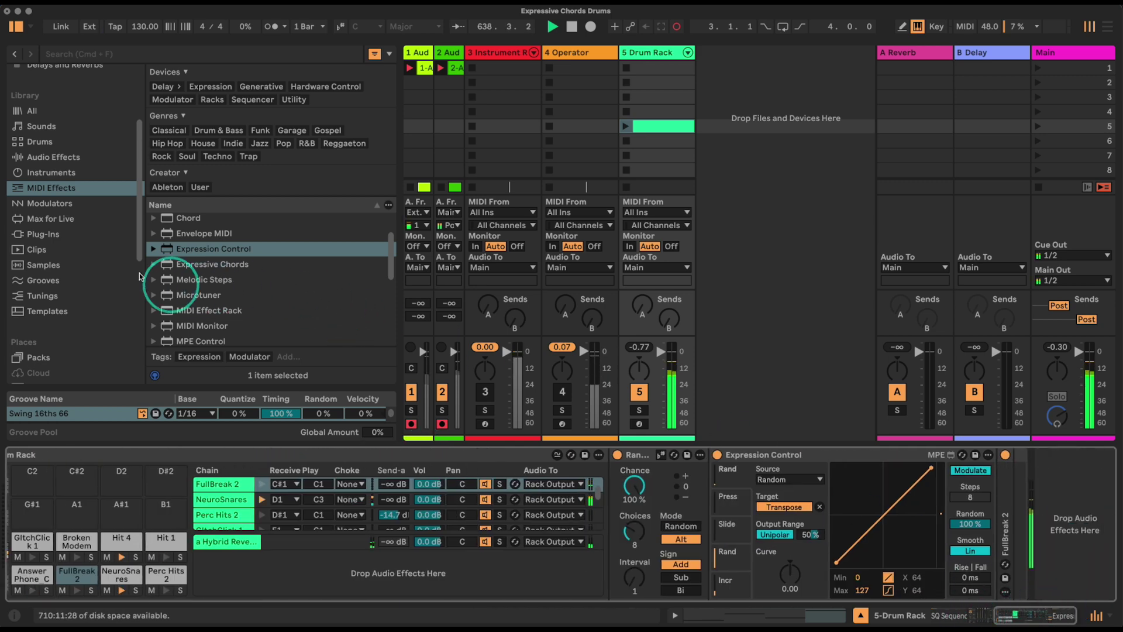
left_click(78, 161)
scroll(231, 244, "down", 3)
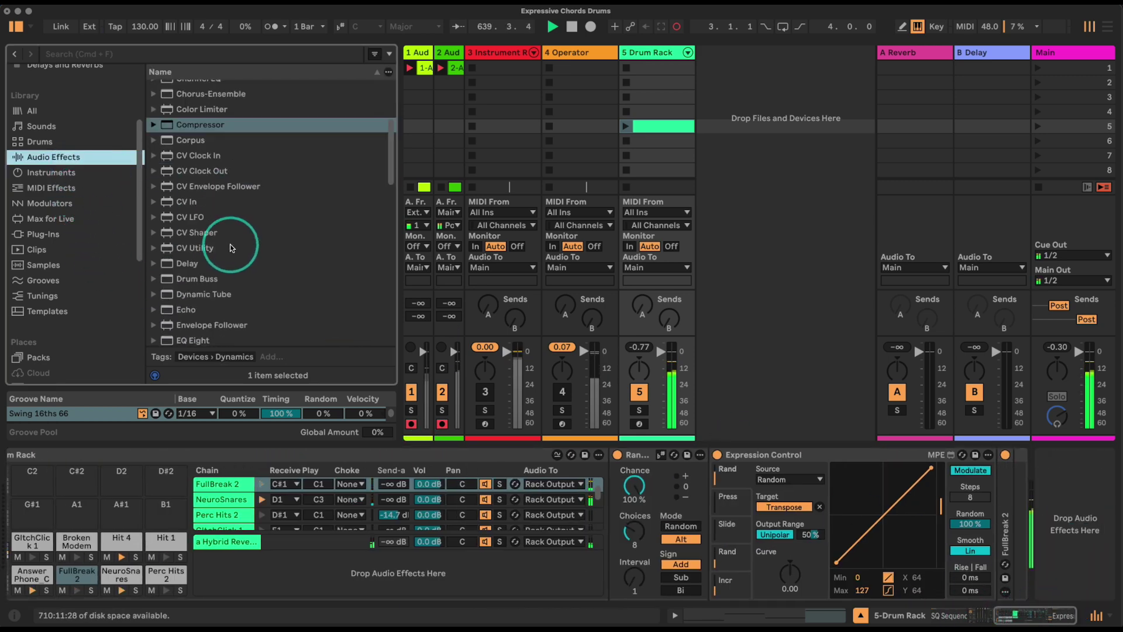
left_click_drag(193, 279, 1068, 535)
left_click_drag(960, 578, 960, 566)
left_click_drag(957, 499, 1011, 482)
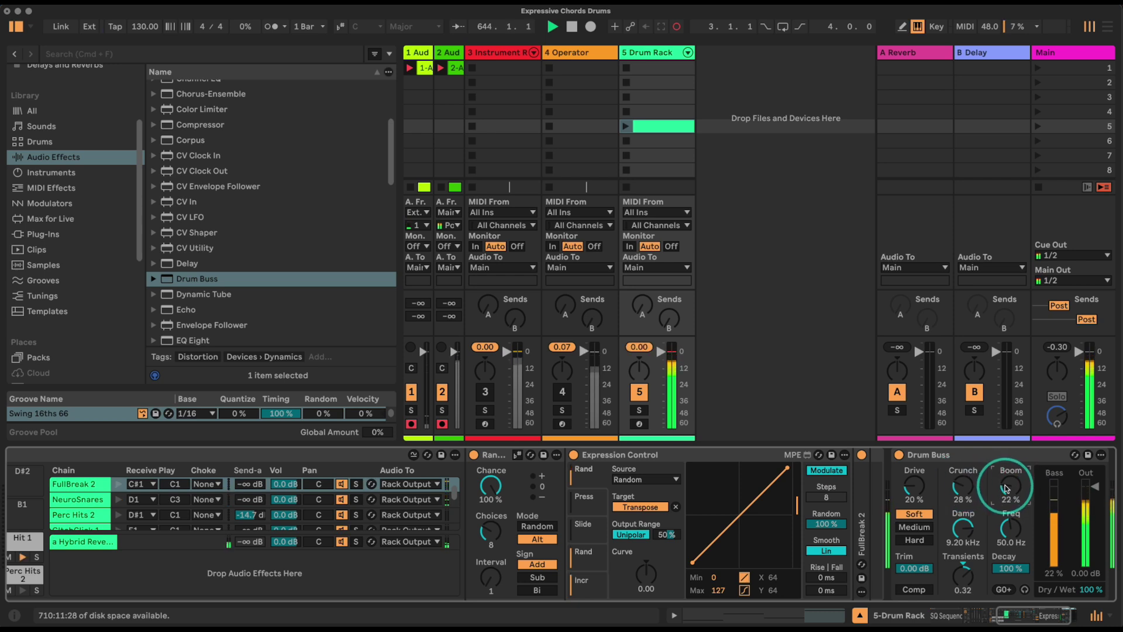
Step: Activate the Operator track so it plays along with the drums
left_click(1025, 612)
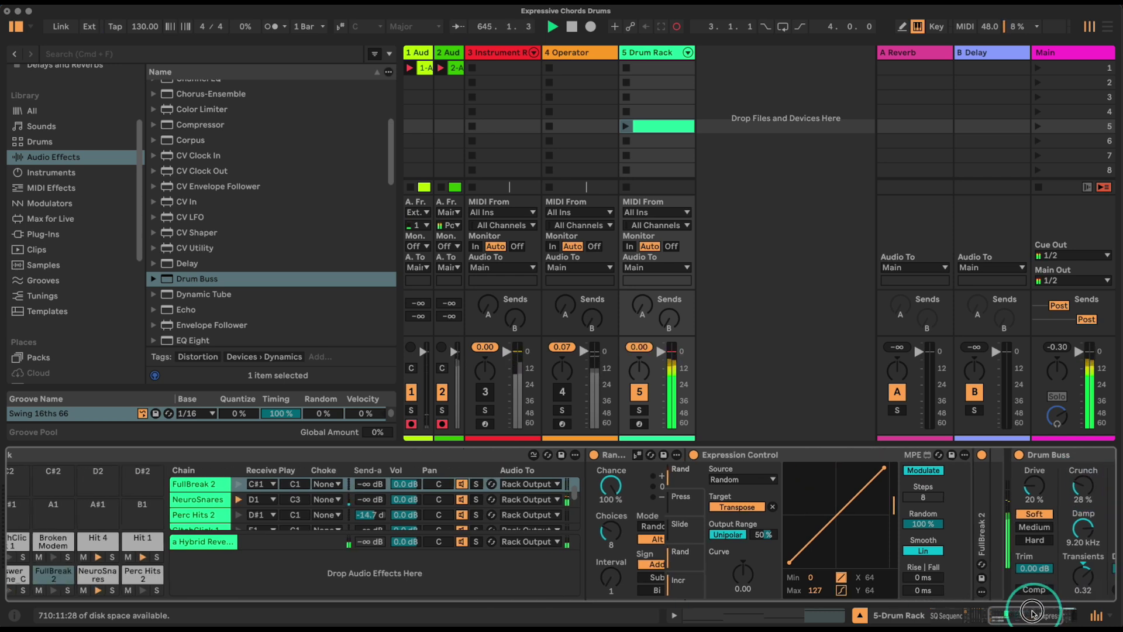
left_click(561, 396)
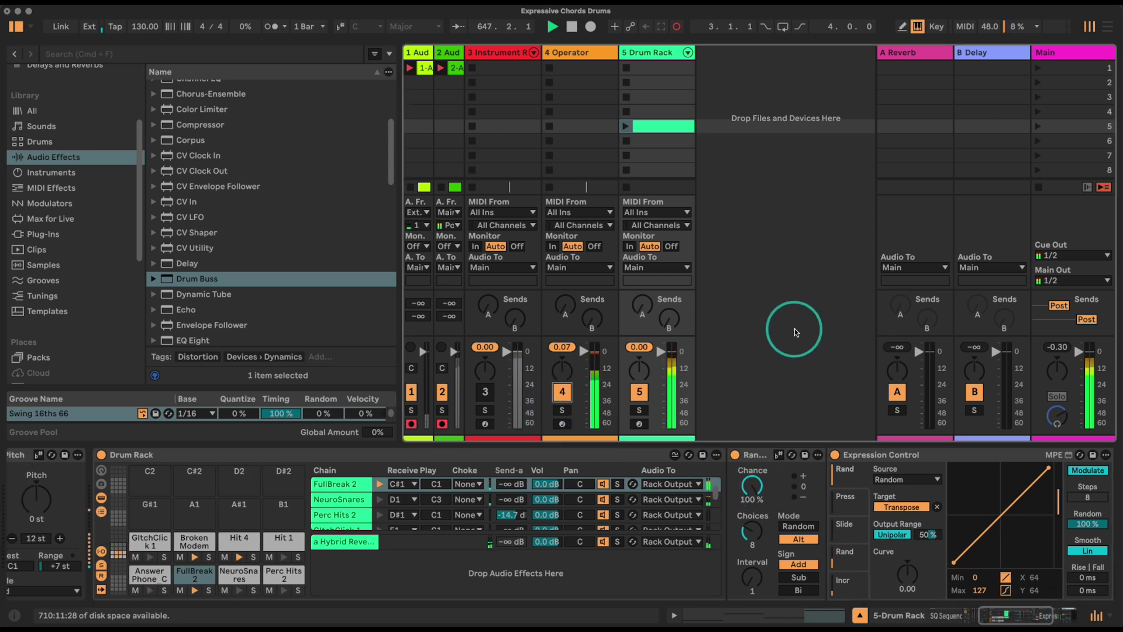